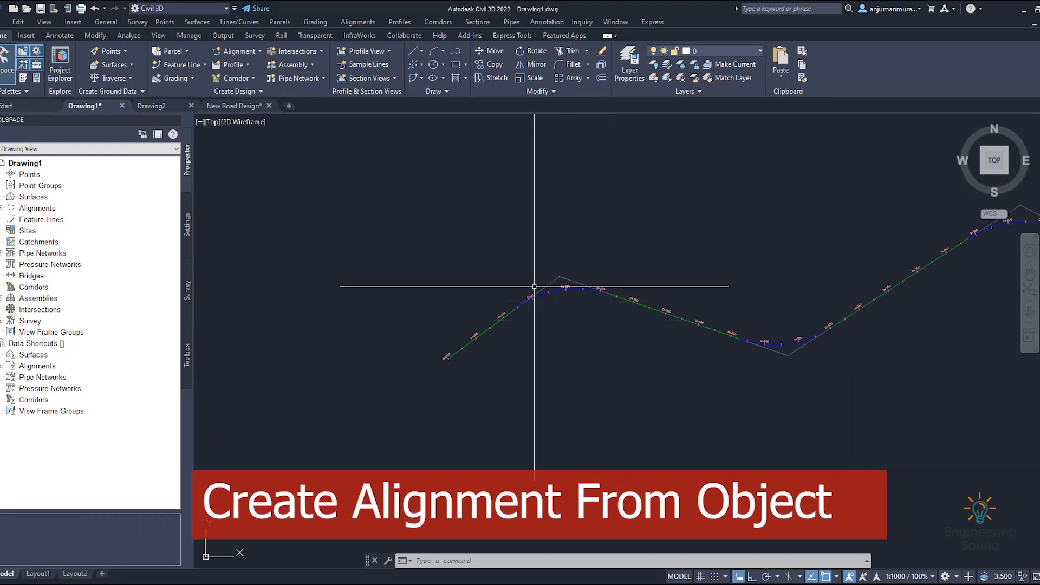
# Open the geometry editor for the road alignment and display its entities in the Alignment Grid View.
pyautogui.scroll(3, 534, 286)
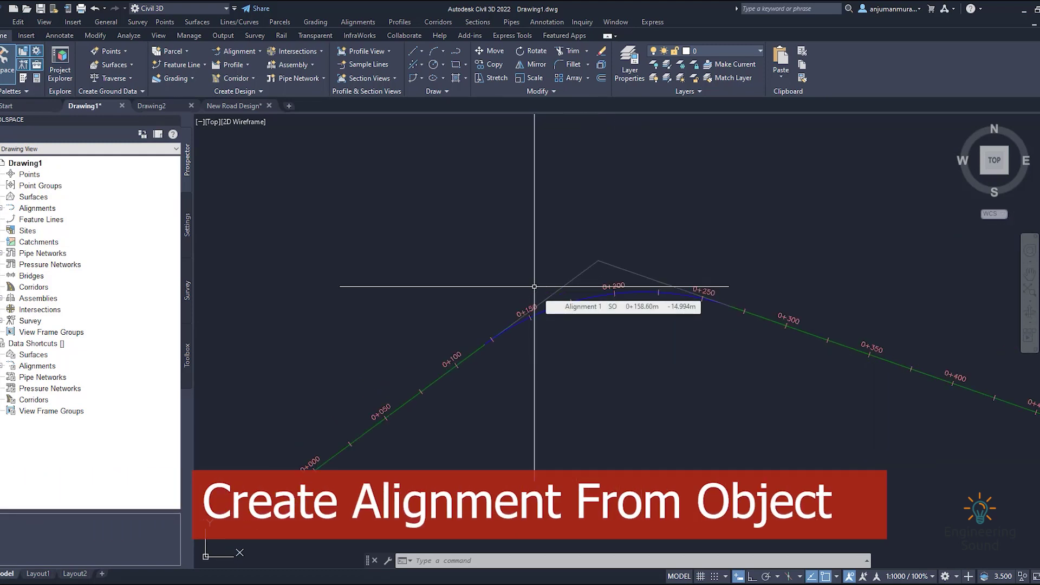
pyautogui.scroll(-5, 534, 286)
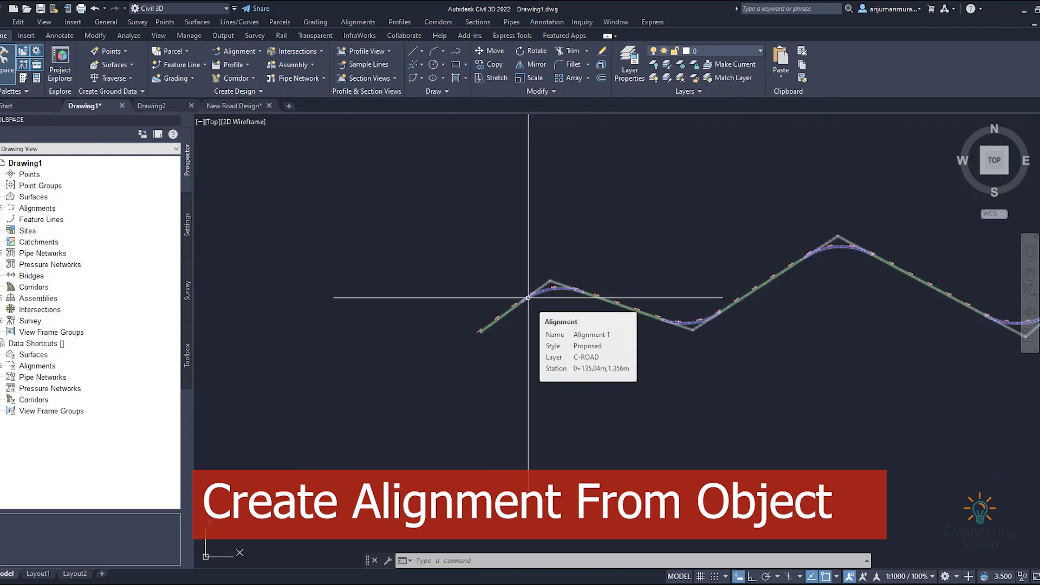
pyautogui.scroll(4, 550, 295)
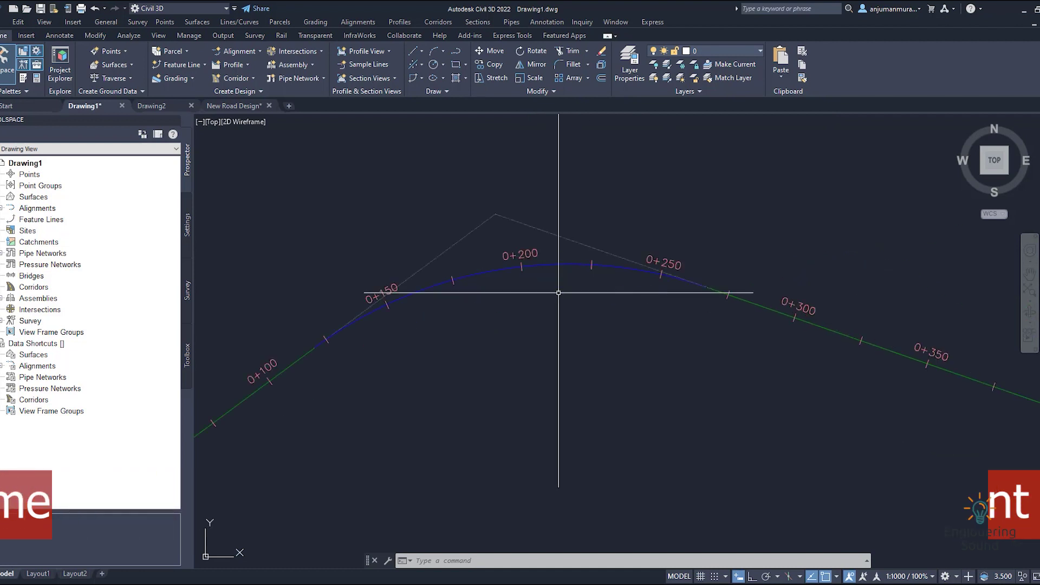
pyautogui.moveTo(558, 293); pyautogui.dragTo(599, 281, button='middle')
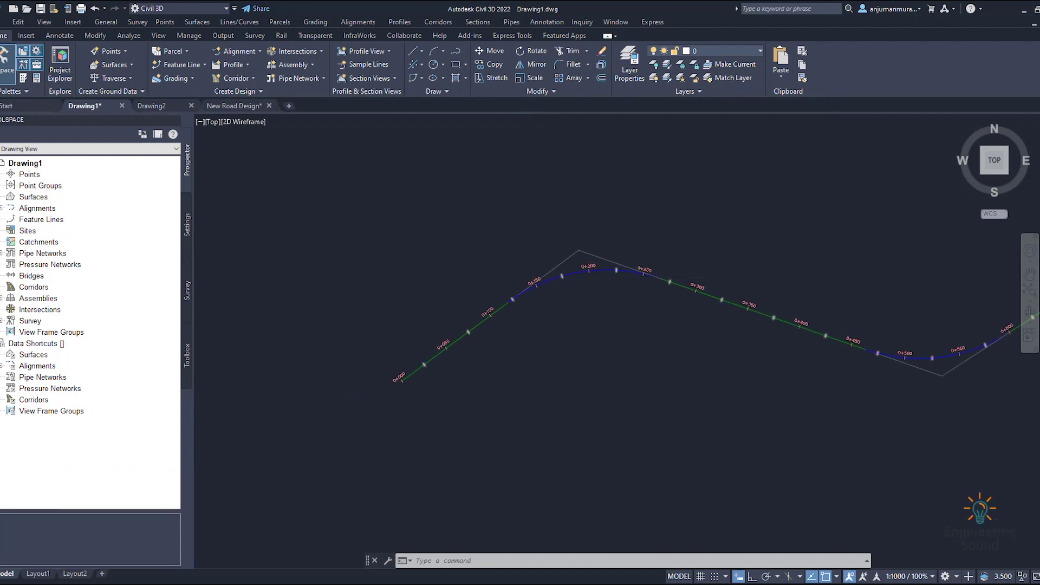
pyautogui.scroll(4, 560, 278)
pyautogui.scroll(-4, 515, 274)
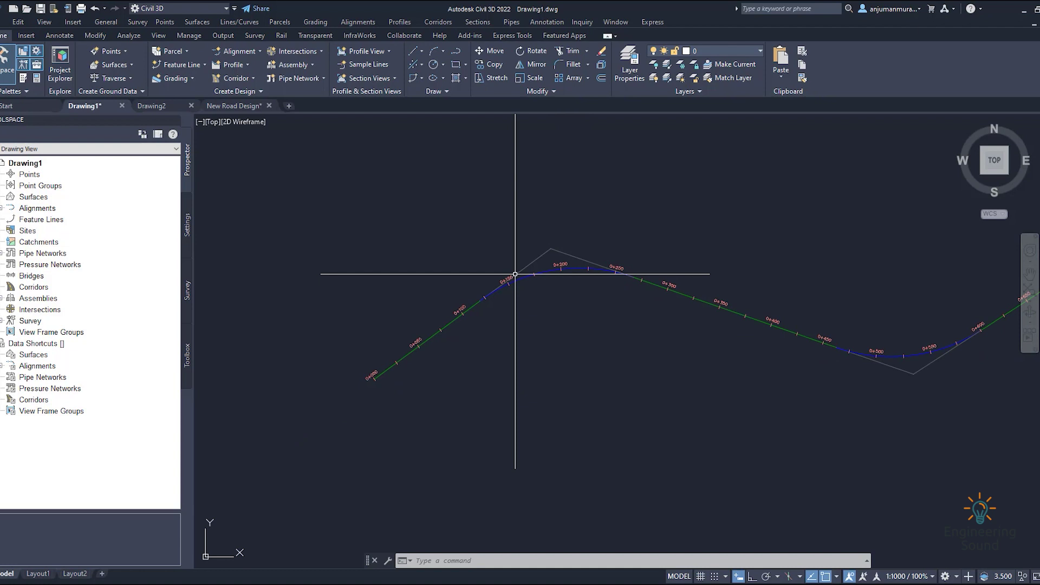
pyautogui.click(564, 268)
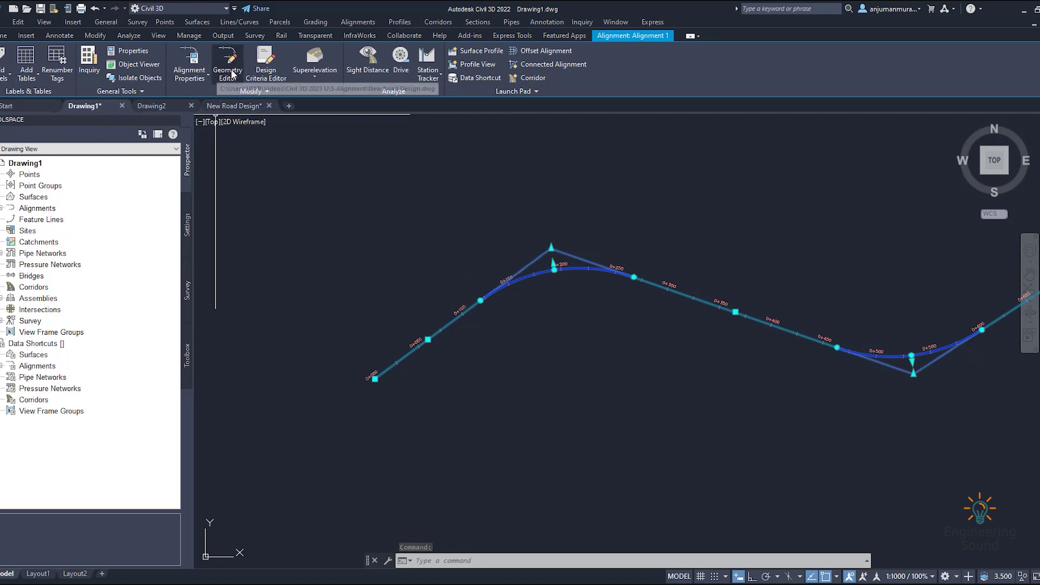
pyautogui.click(229, 70)
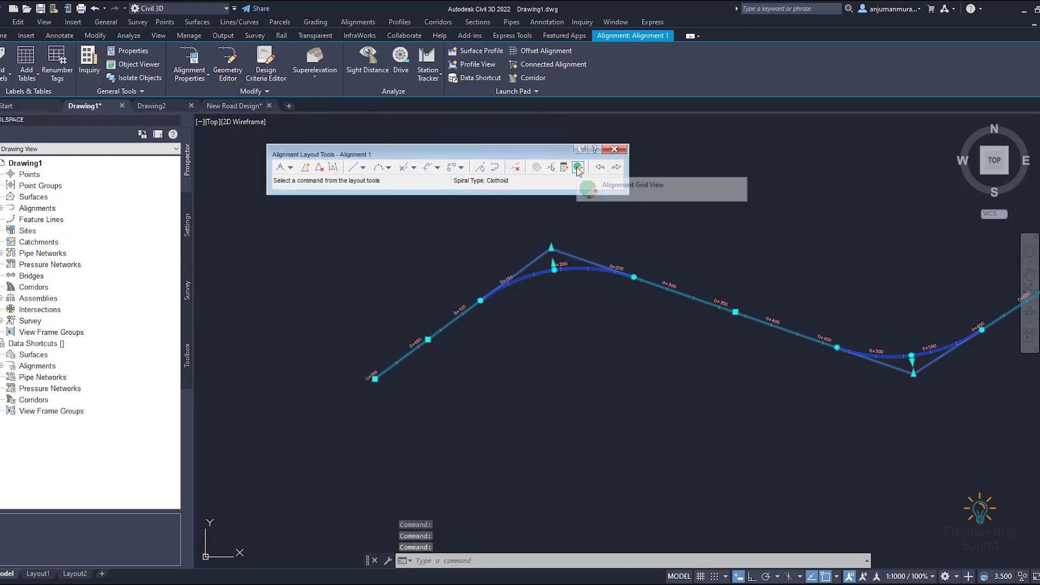
pyautogui.click(577, 167)
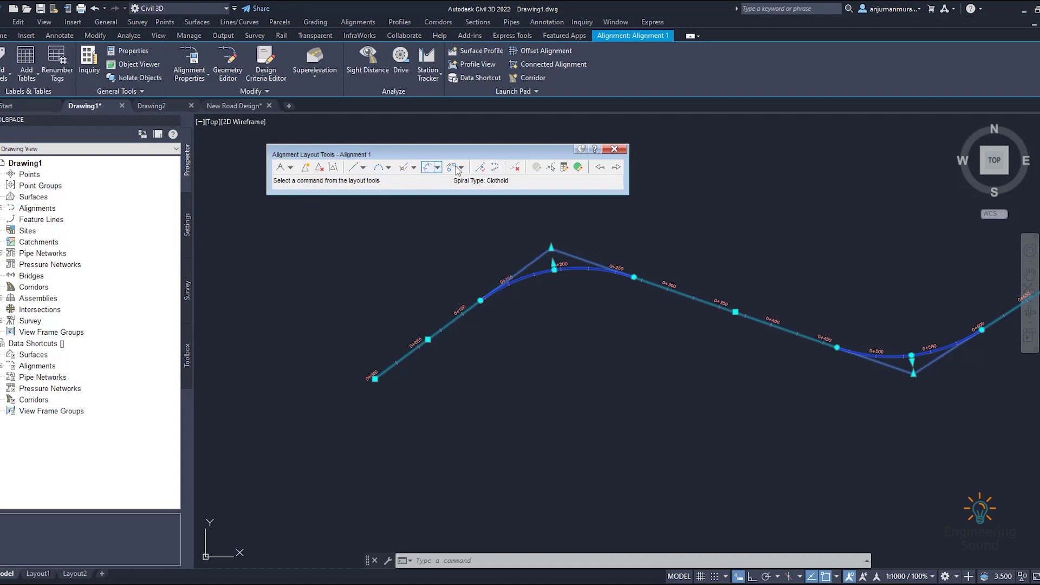
pyautogui.click(584, 168)
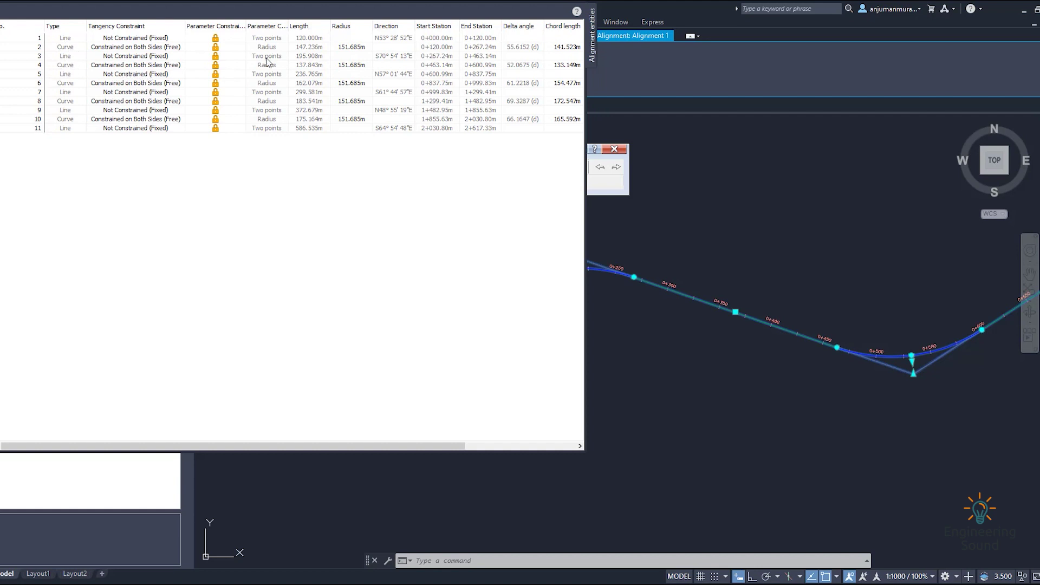
# Examine the radius, station, delta angle and curvature columns of the curves in the alignment entities table.
pyautogui.click(366, 66)
pyautogui.click(367, 65)
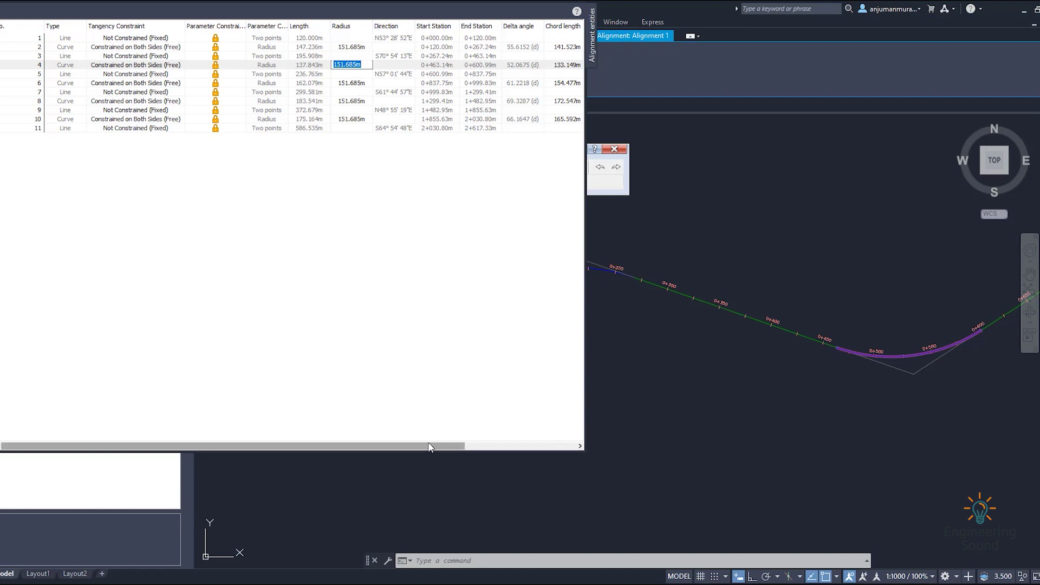
pyautogui.moveTo(431, 446); pyautogui.dragTo(521, 467)
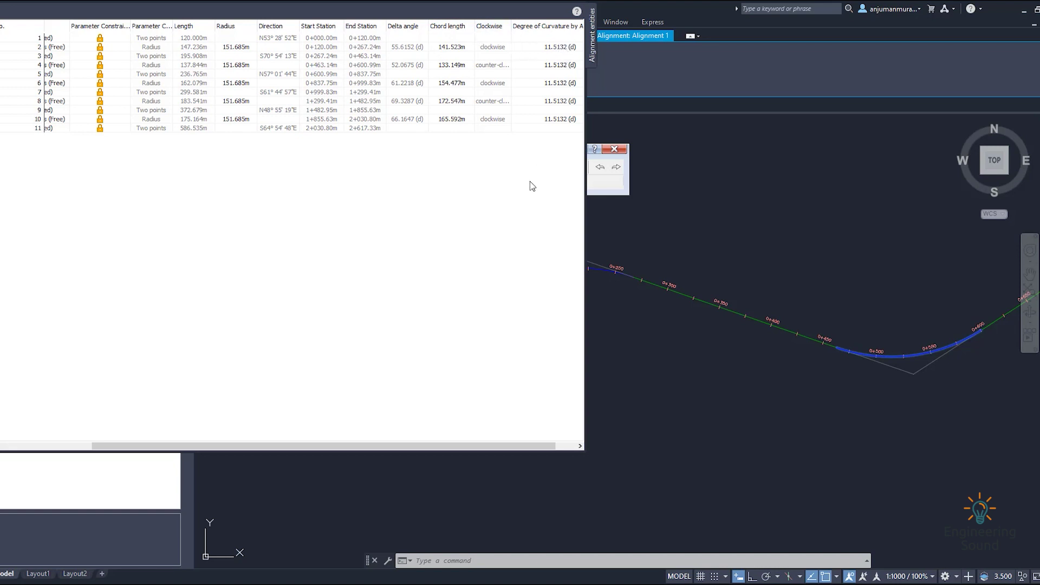
pyautogui.moveTo(475, 447); pyautogui.dragTo(362, 426)
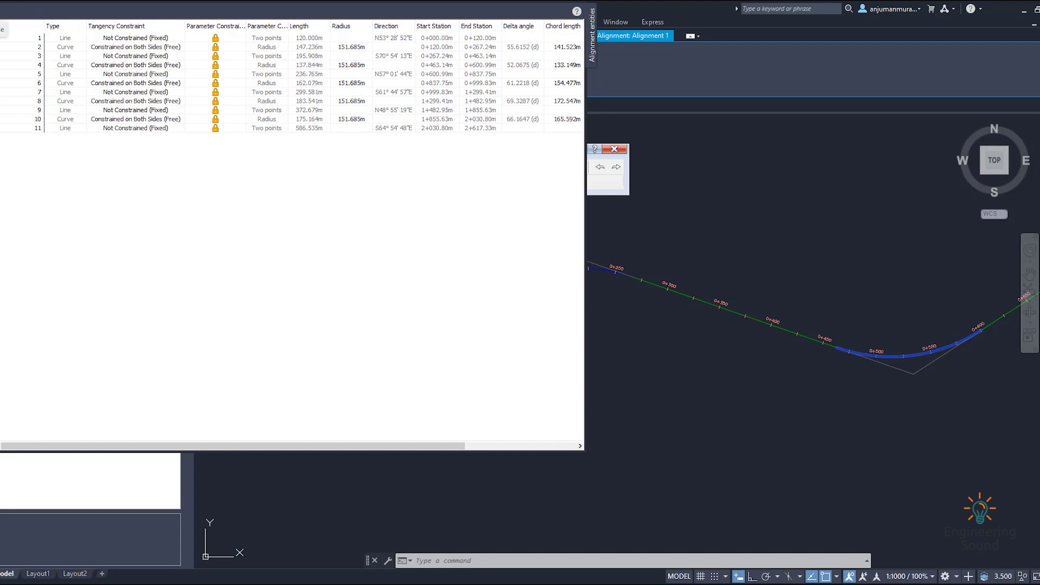
# Open the Alignment Properties of Alignment 1.
pyautogui.scroll(-4, 588, 267)
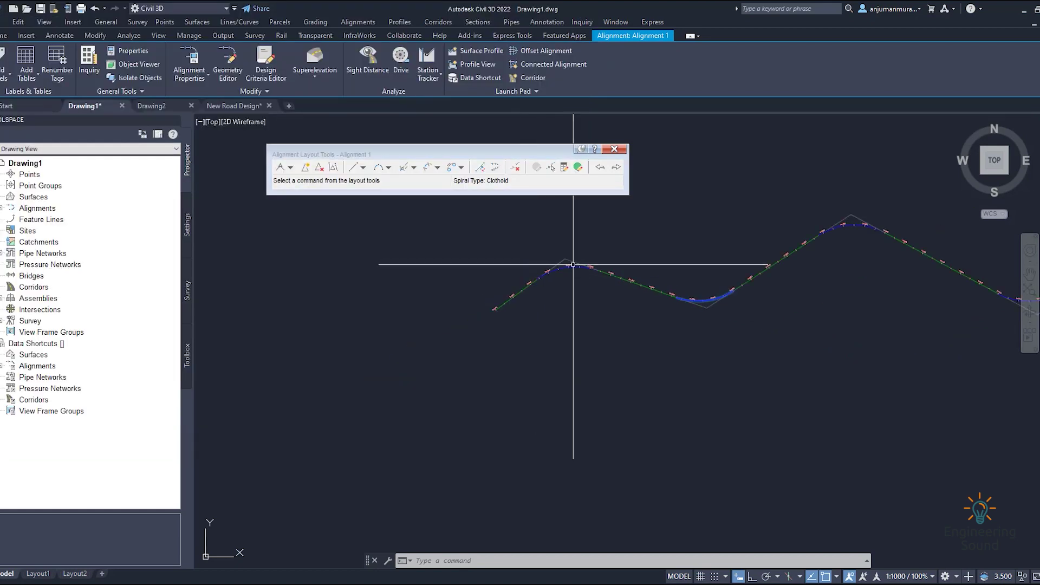
pyautogui.scroll(7, 587, 267)
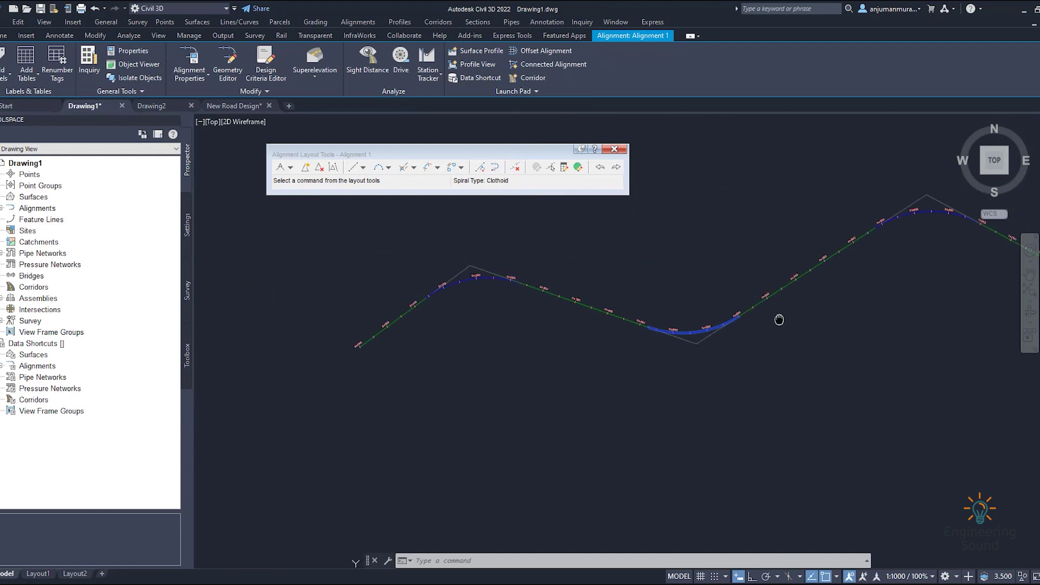
pyautogui.rightClick(627, 320)
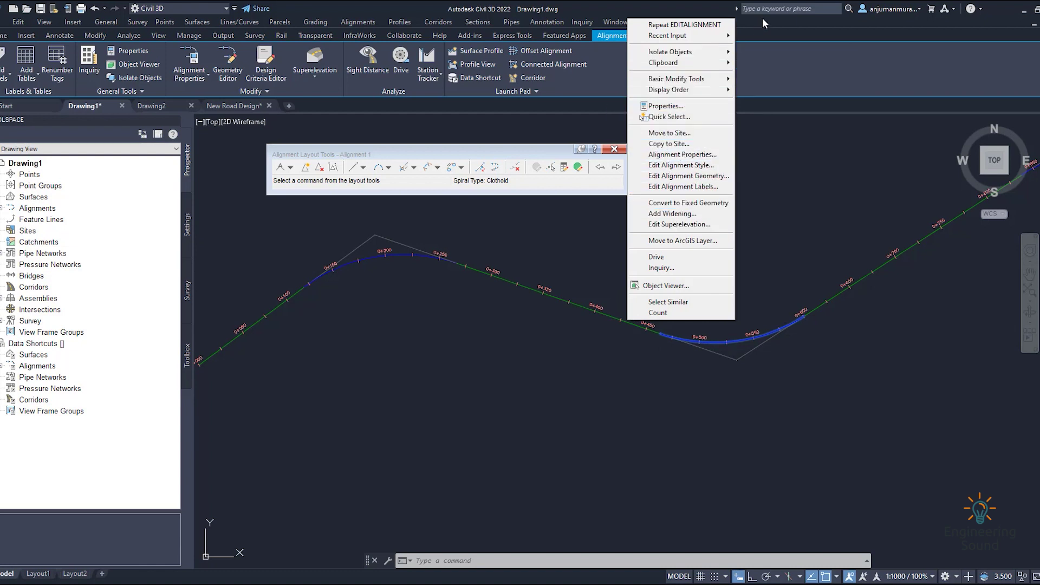
pyautogui.moveTo(732, 36)
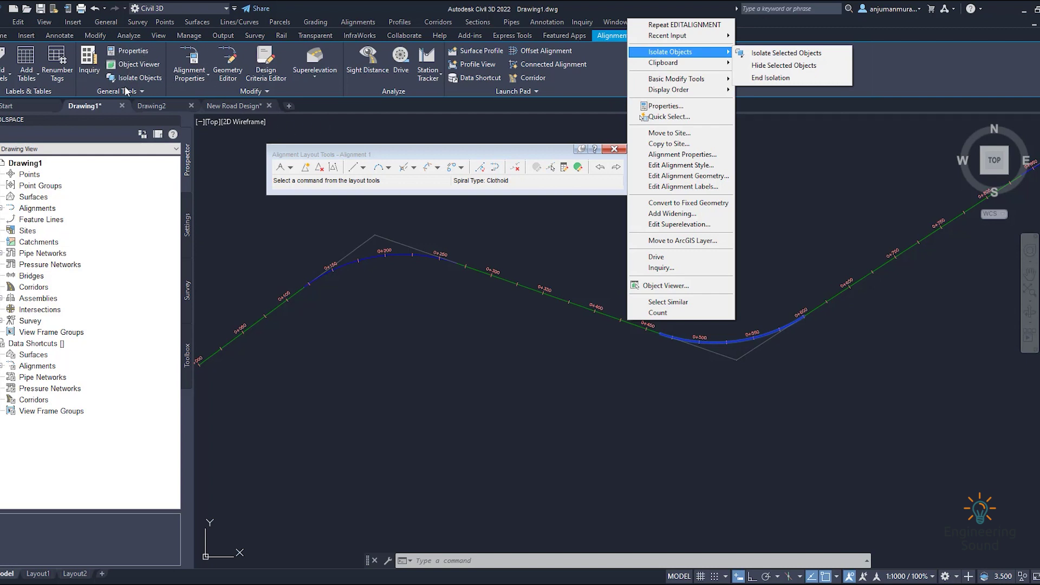
pyautogui.click(209, 77)
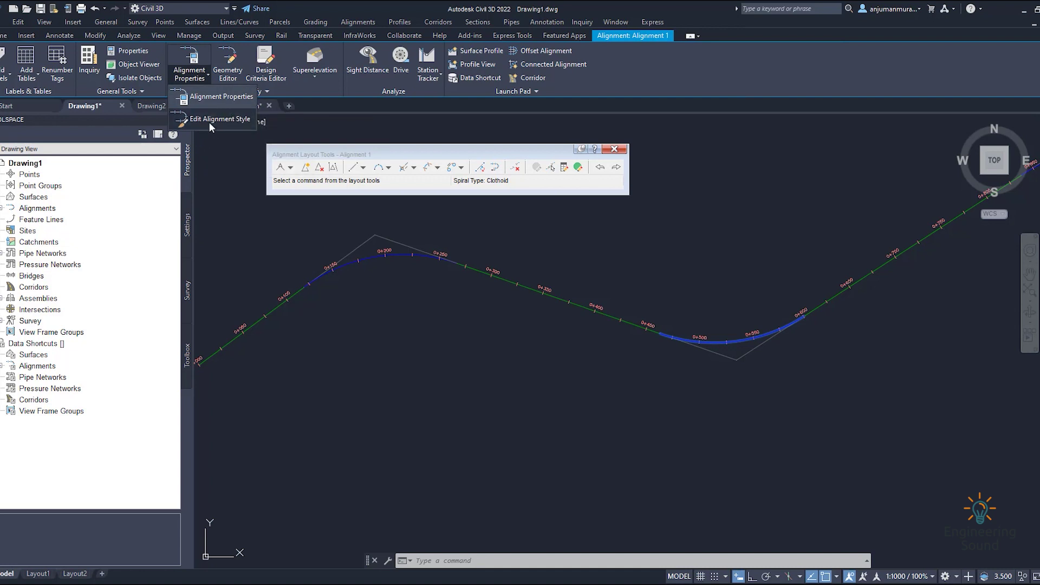
pyautogui.click(201, 101)
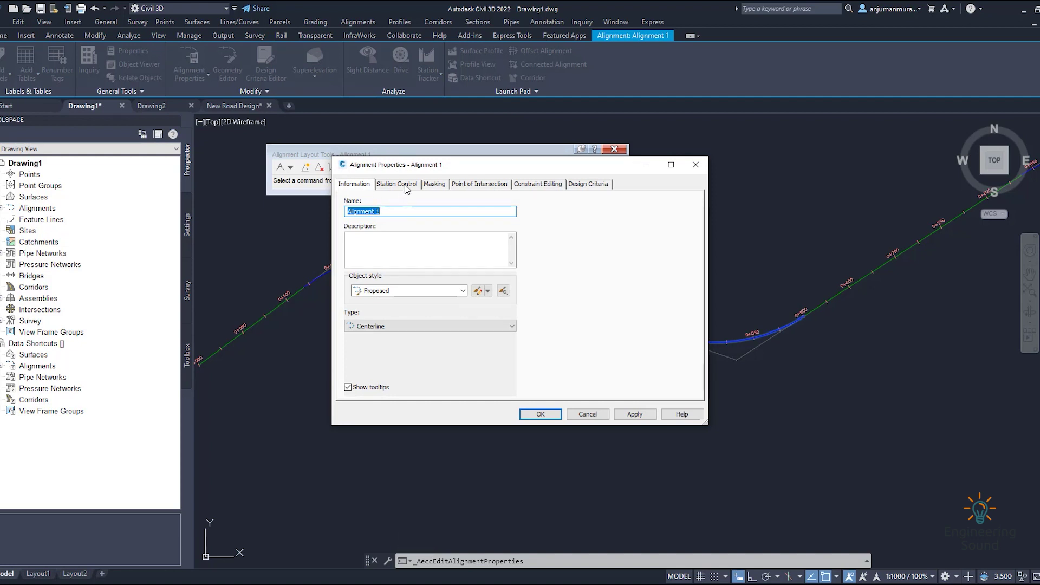
# Review the alignment's station control, masking, point of intersection and constraint editing settings.
pyautogui.click(391, 211)
pyautogui.click(396, 185)
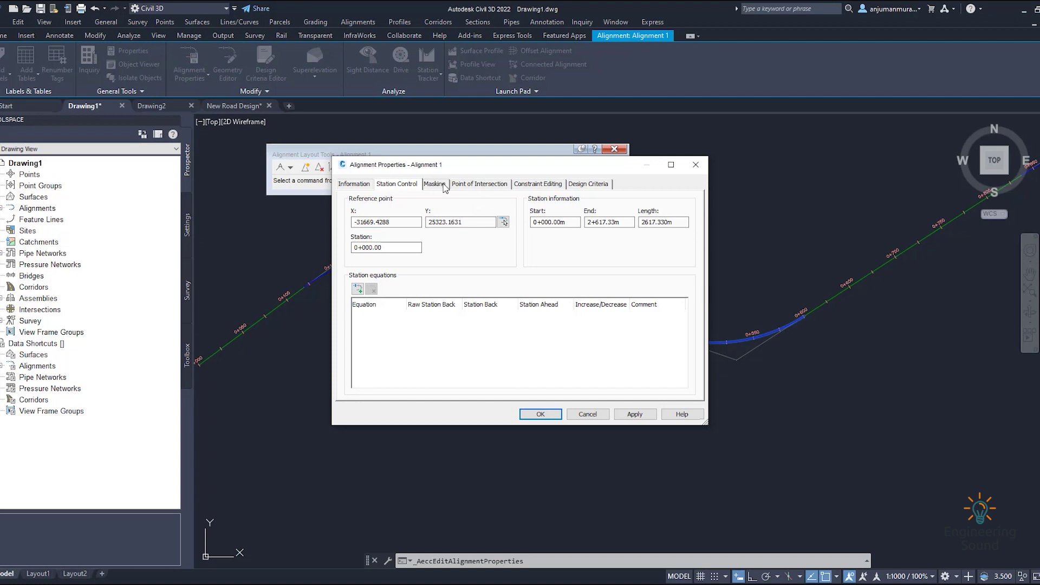
pyautogui.click(438, 185)
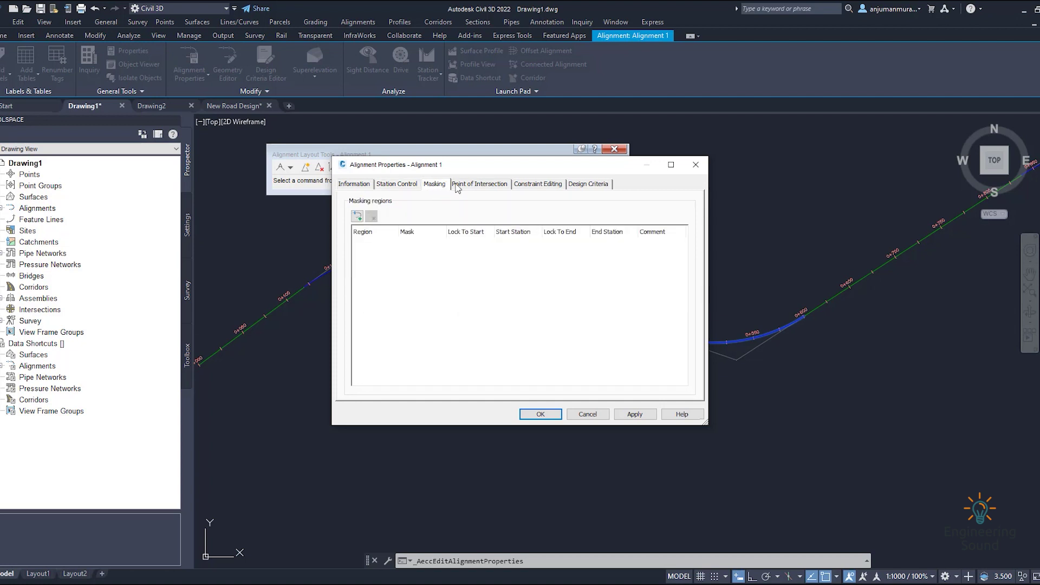
pyautogui.click(467, 185)
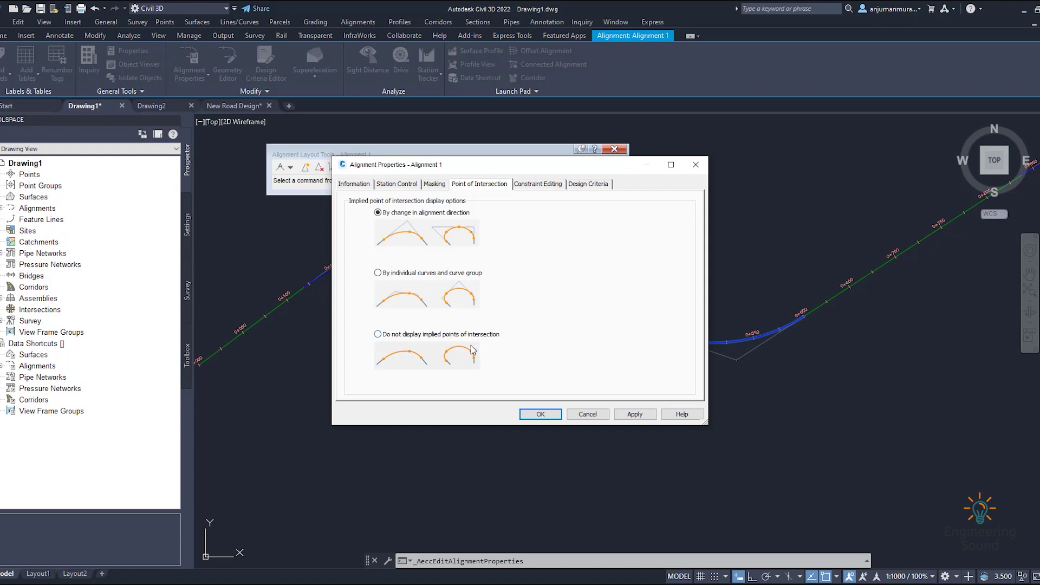
pyautogui.click(536, 185)
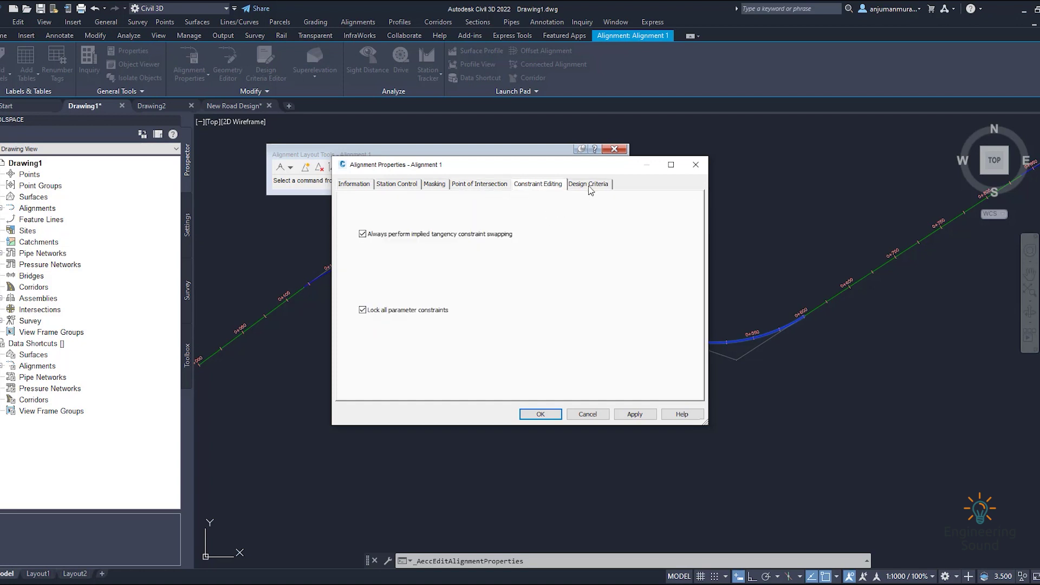
# Enable criteria-based design in the alignment's design criteria, keeping the default design criteria file and the Basic check set.
pyautogui.click(591, 185)
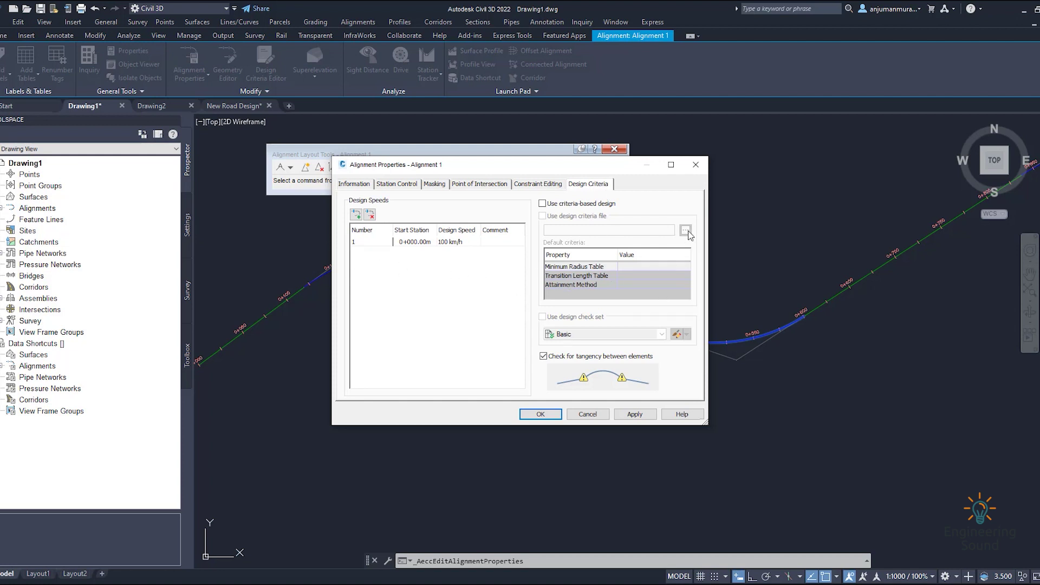
pyautogui.click(563, 206)
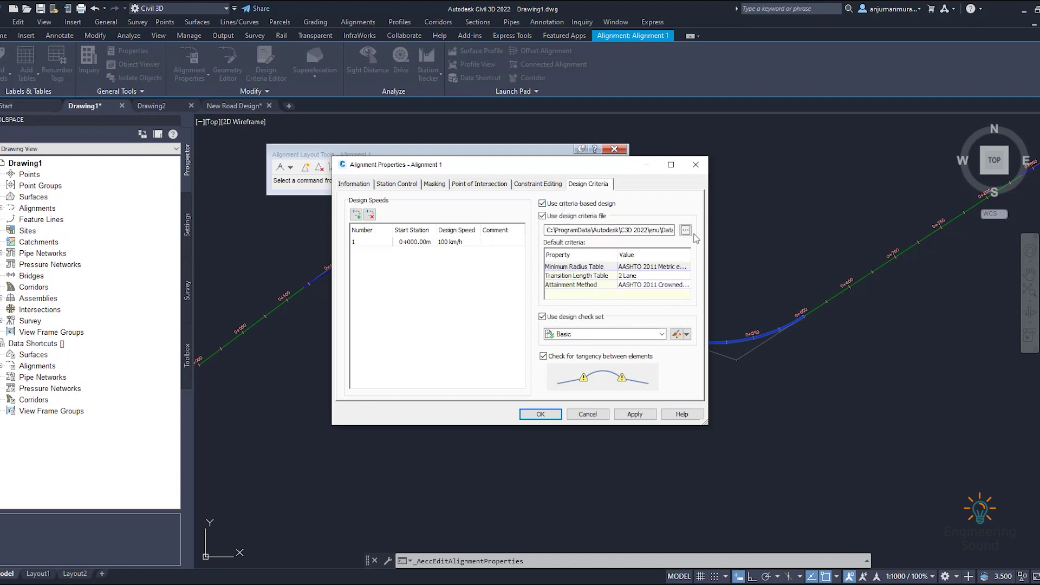
pyautogui.click(686, 230)
pyautogui.click(693, 153)
# Set the alignment's design speed at station 0+000.00 to 80 km/h and accept the properties.
pyautogui.click(452, 242)
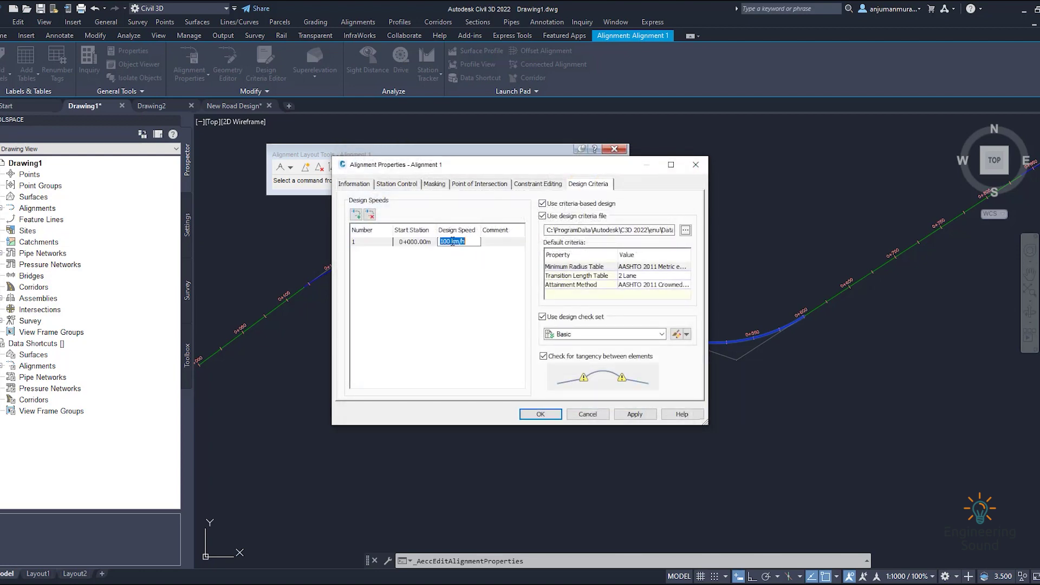
pyautogui.moveTo(441, 243); pyautogui.dragTo(454, 242)
pyautogui.write('80')
pyautogui.click(632, 415)
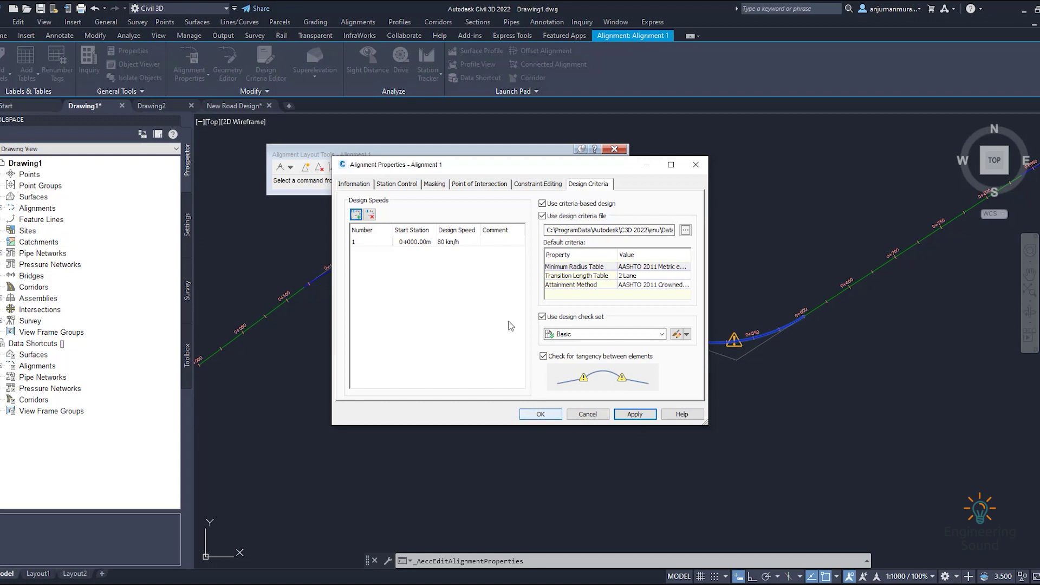
pyautogui.click(448, 244)
pyautogui.click(447, 247)
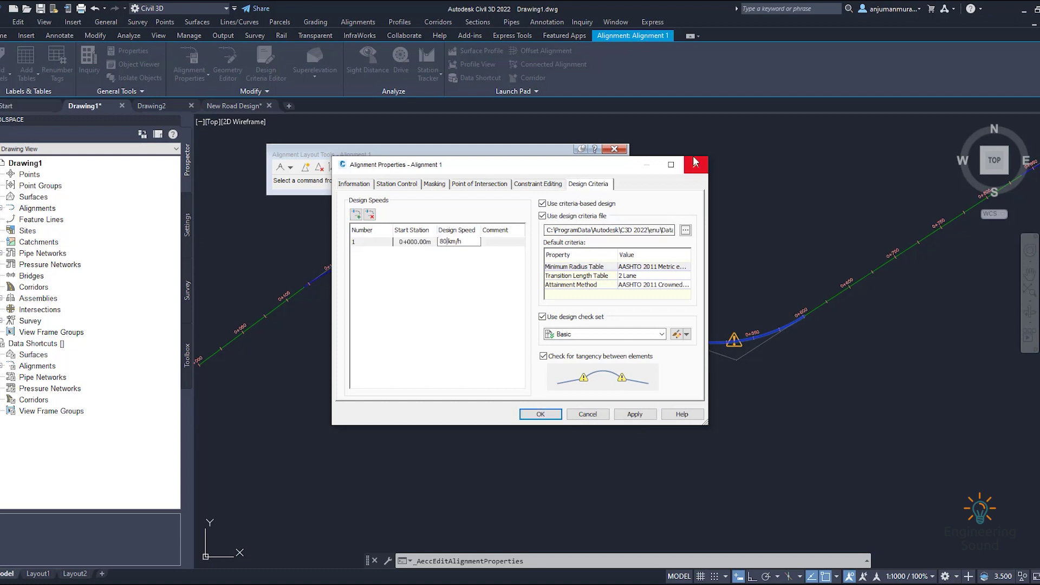
pyautogui.click(557, 414)
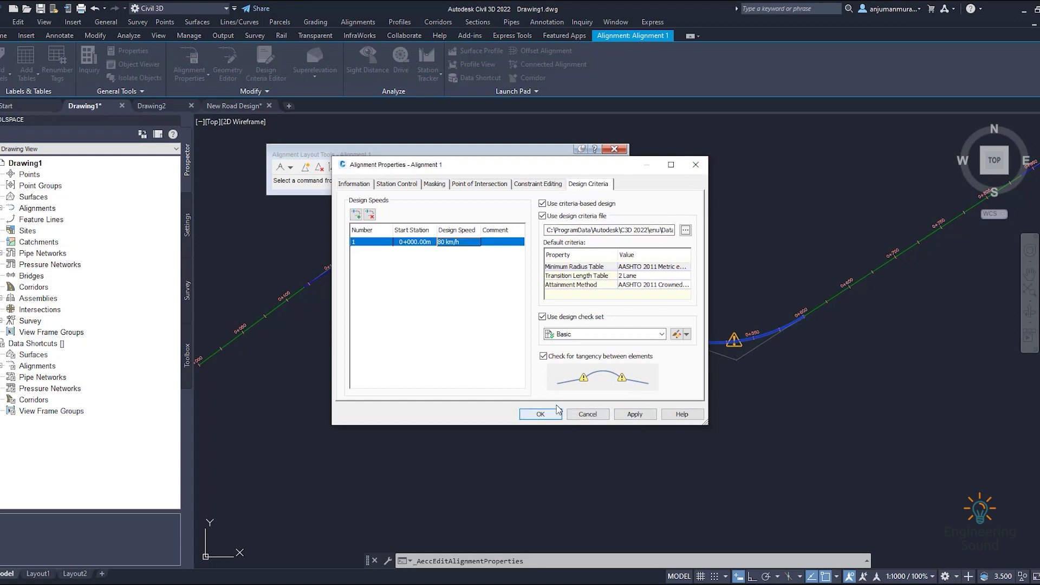
pyautogui.click(540, 415)
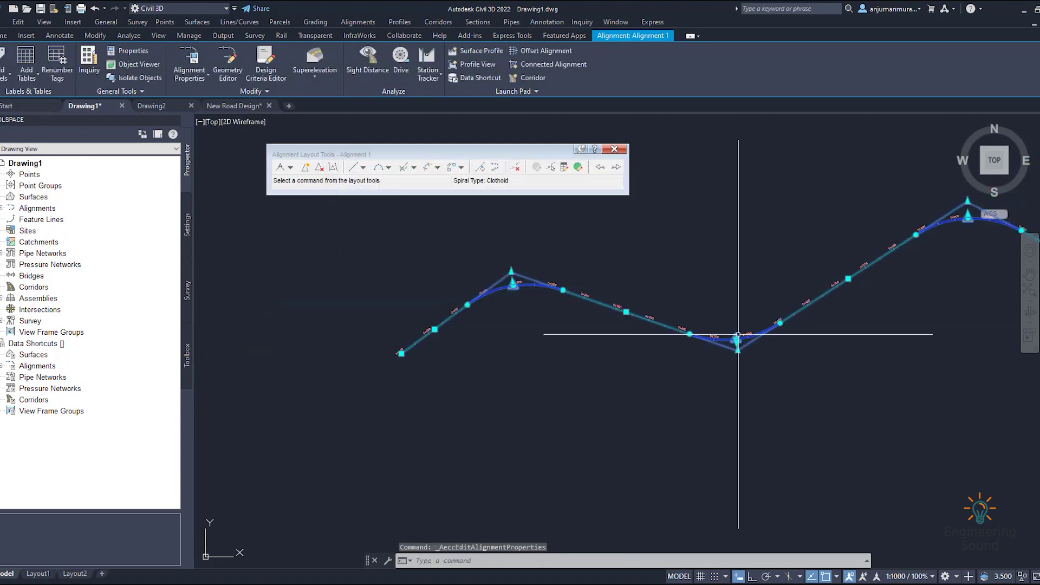
# Inspect the curves flagged along the alignment and reopen the Alignment Grid View.
pyautogui.scroll(5, 823, 336)
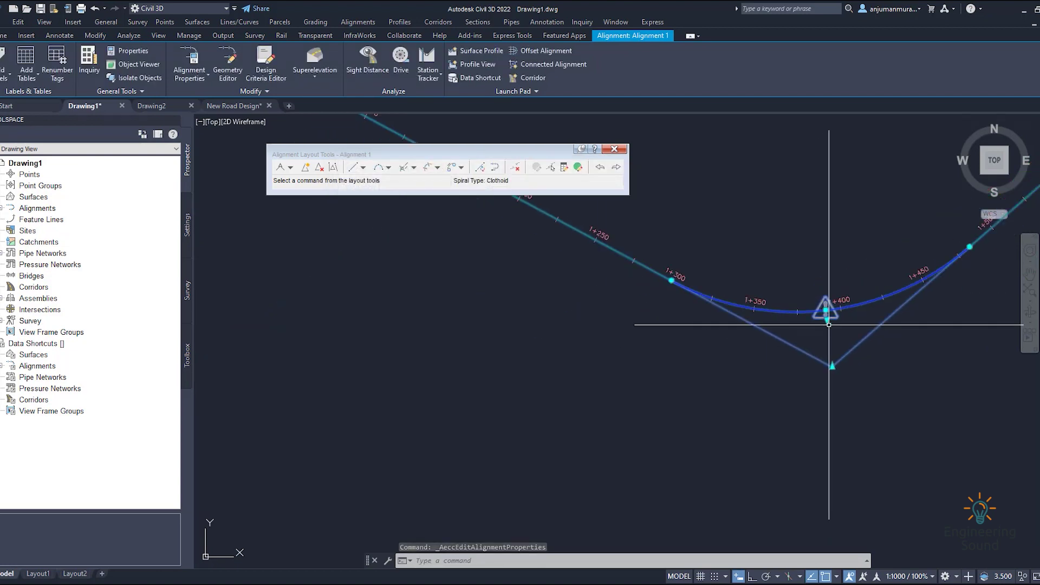
pyautogui.scroll(-5, 820, 321)
pyautogui.moveTo(513, 298); pyautogui.dragTo(632, 339, button='middle')
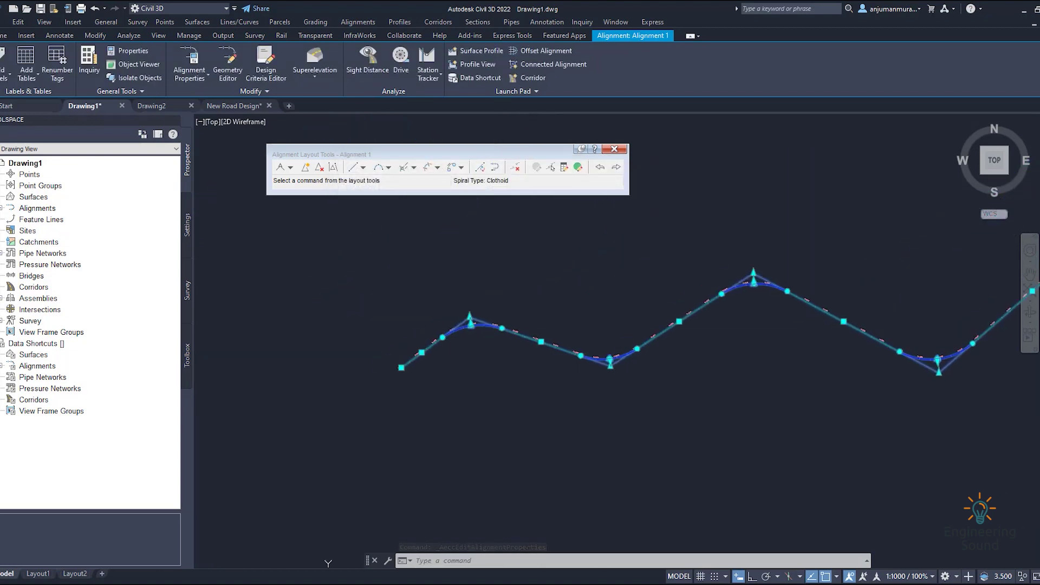
pyautogui.scroll(2, 590, 345)
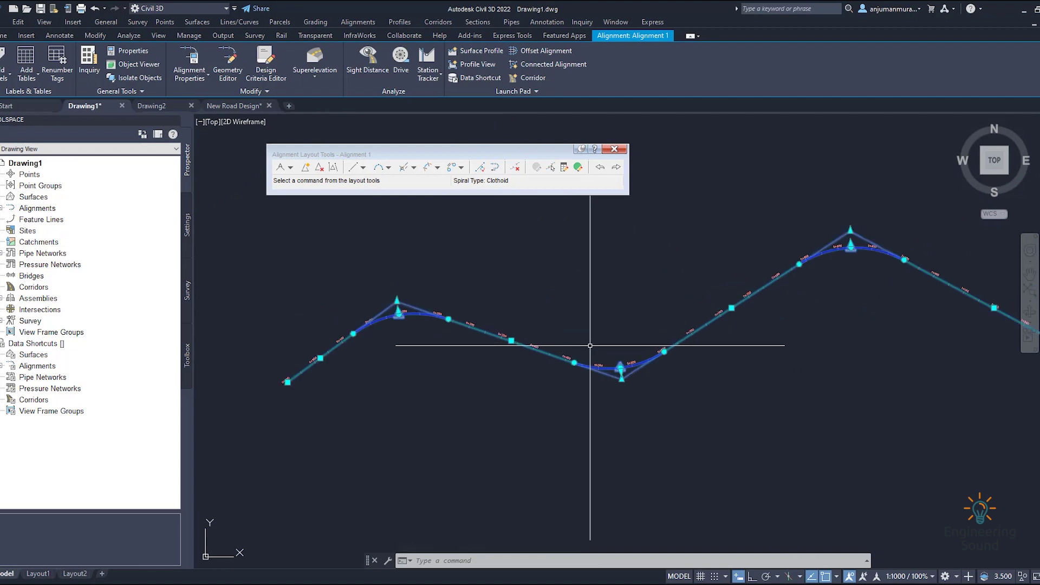
pyautogui.click(578, 169)
# Try a radius of 100 m on the alignment's first curve, entity 2, and replace it with 350 m.
pyautogui.doubleClick(352, 47)
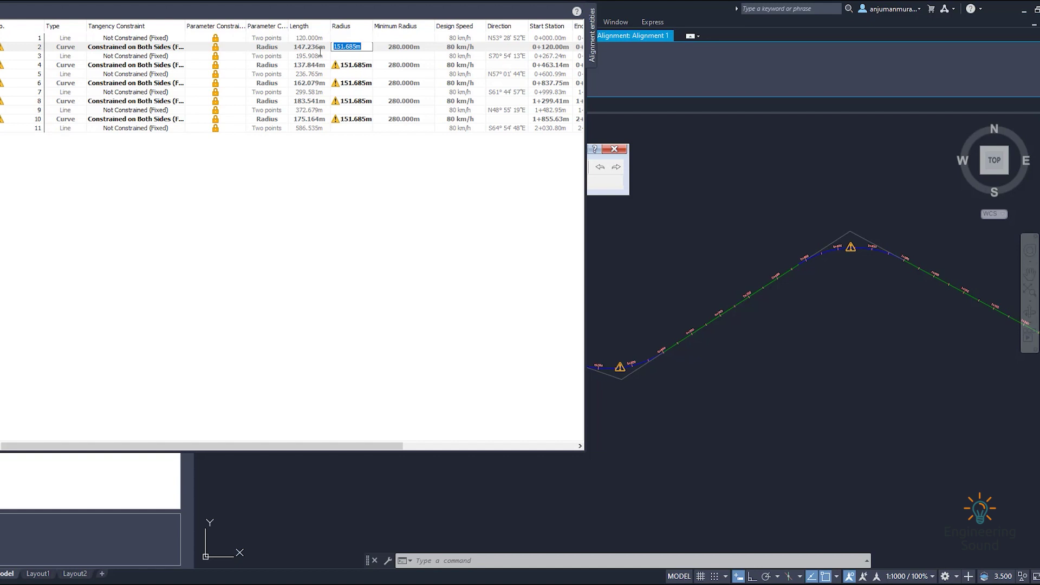
pyautogui.write('200')
pyautogui.press('Return')
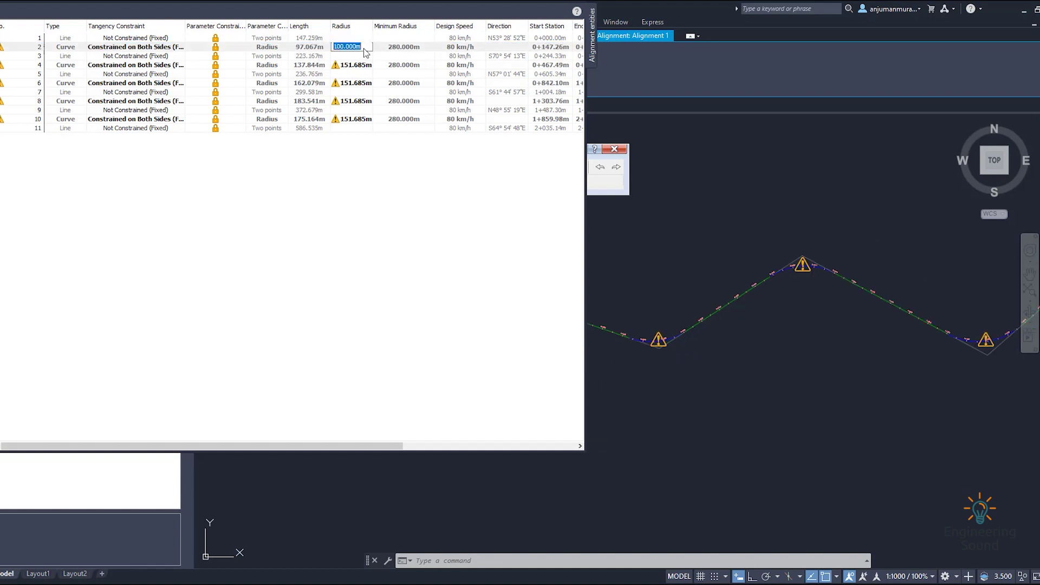
pyautogui.write('350')
pyautogui.click(378, 66)
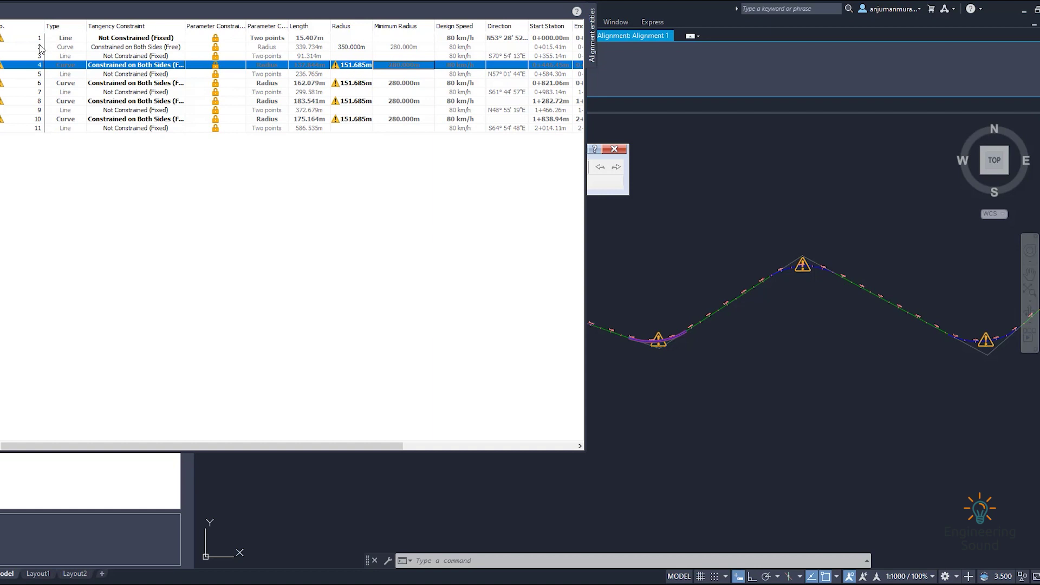
# Try a radius of 35 m on the entity 4 curve, then replace it with 300 m.
pyautogui.click(361, 66)
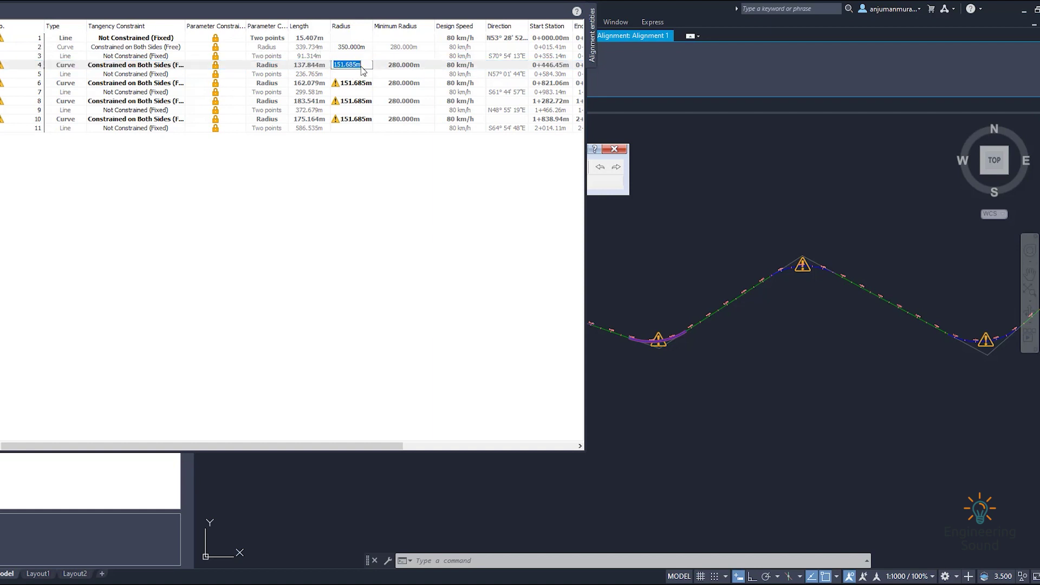
pyautogui.write('35')
pyautogui.press('Return')
pyautogui.write('3')
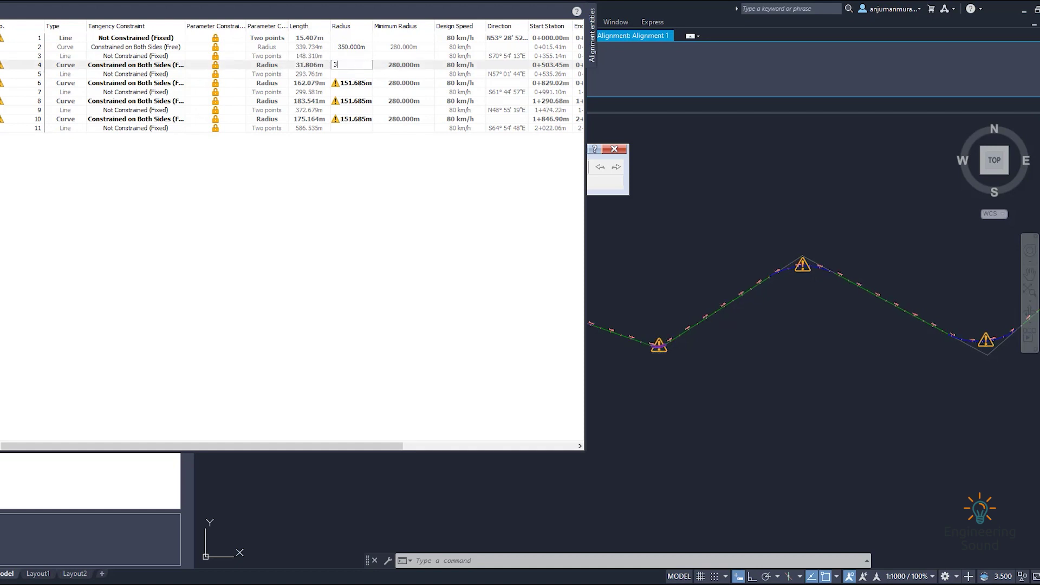
# Set the radius of the entity 6 curve to 280 m.
pyautogui.click(353, 82)
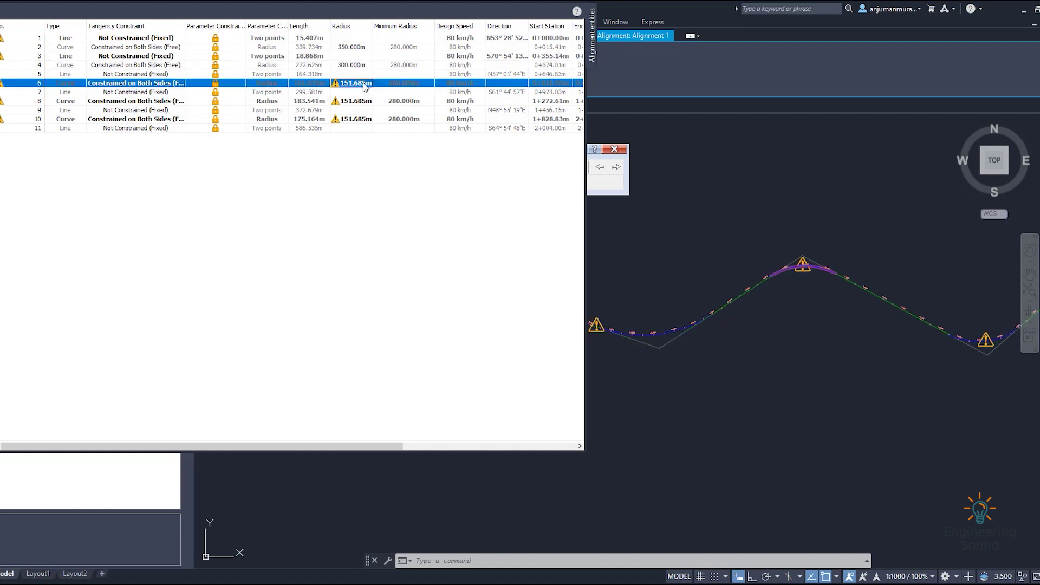
pyautogui.click(364, 84)
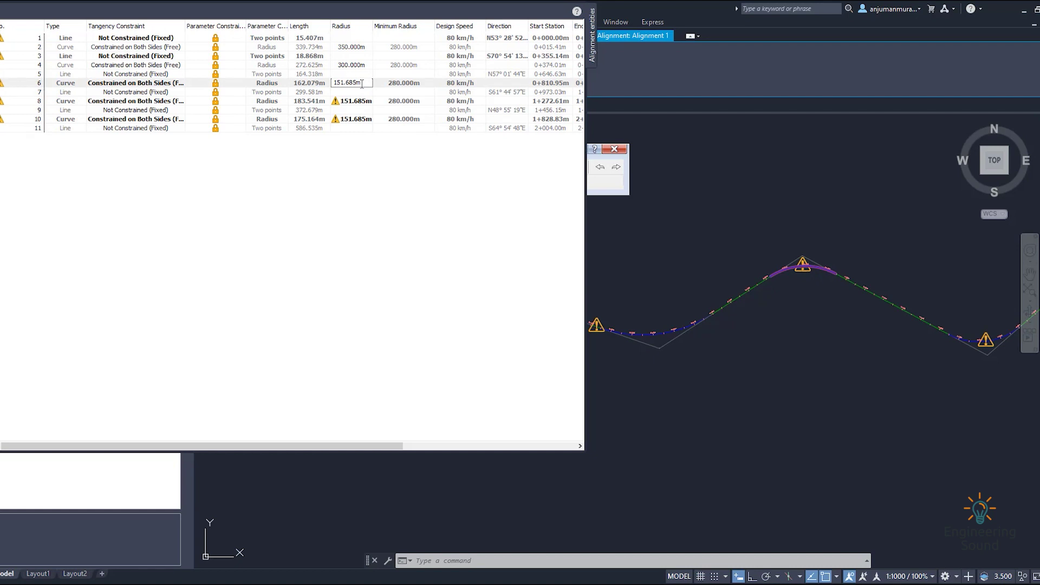
pyautogui.moveTo(362, 84); pyautogui.dragTo(324, 82)
pyautogui.write('280')
pyautogui.press('Return')
# Try a radius of 180 m on the entity 8 curve and replace it with 280 m.
pyautogui.click(366, 102)
pyautogui.click(367, 102)
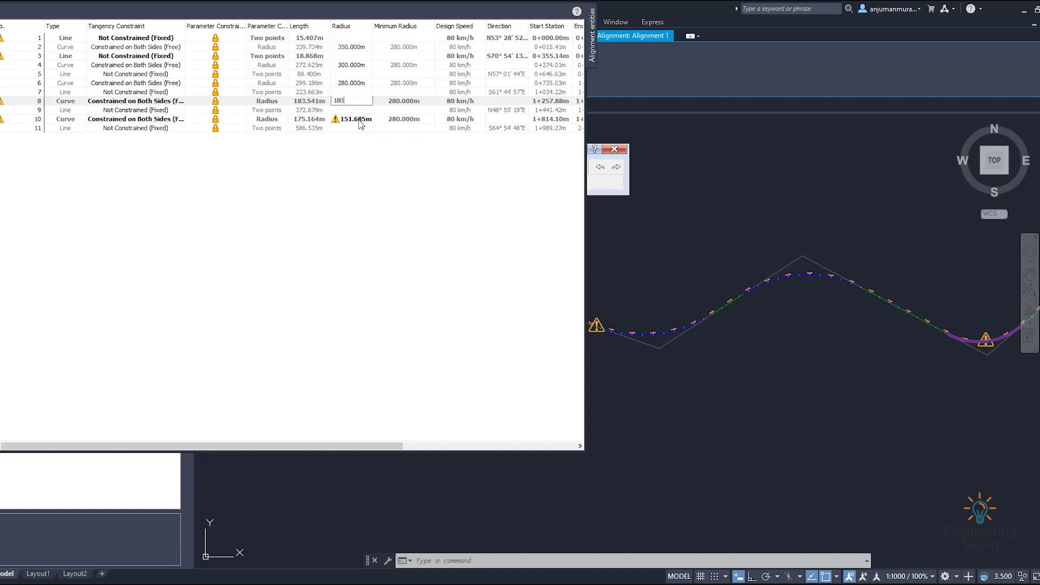
pyautogui.write('180')
pyautogui.press('Return')
pyautogui.click(360, 121)
pyautogui.doubleClick(362, 100)
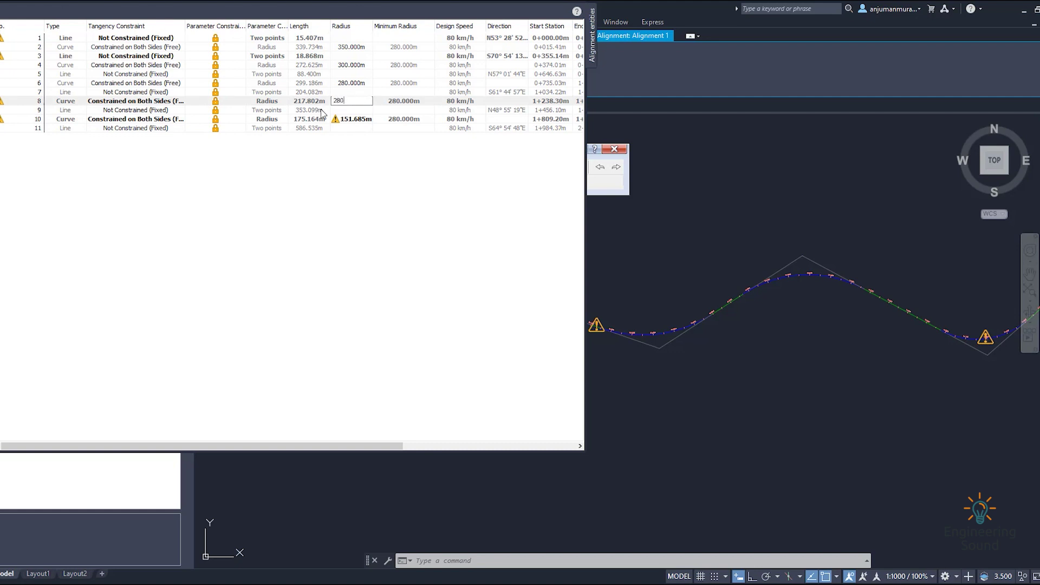
pyautogui.write('280')
pyautogui.press('Return')
# Try a radius of 260 m on the entity 10 curve and replace it with 290 m.
pyautogui.click(352, 119)
pyautogui.click(352, 118)
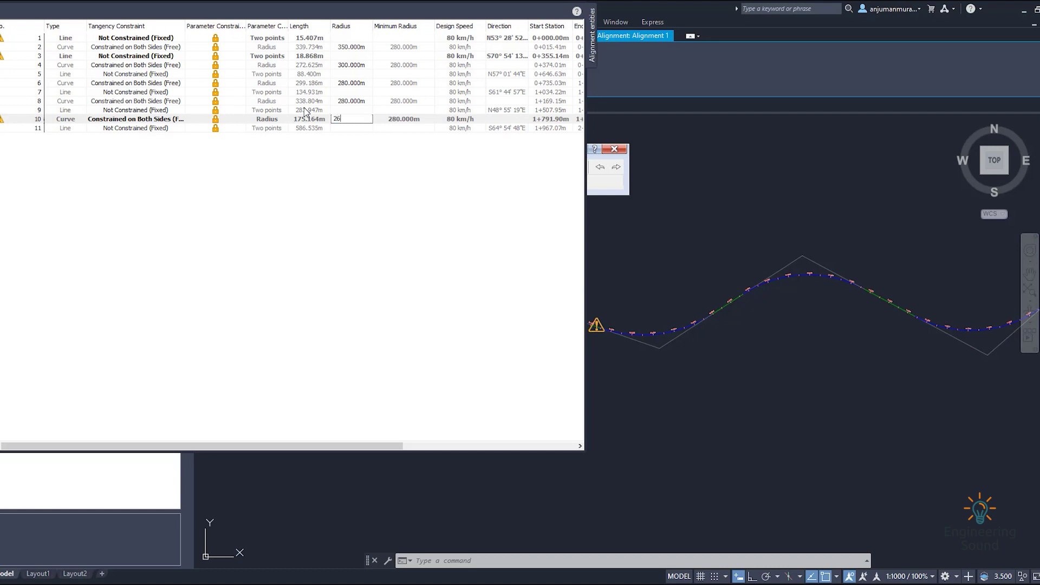
pyautogui.press('Return')
pyautogui.click(352, 119)
pyautogui.click(352, 119)
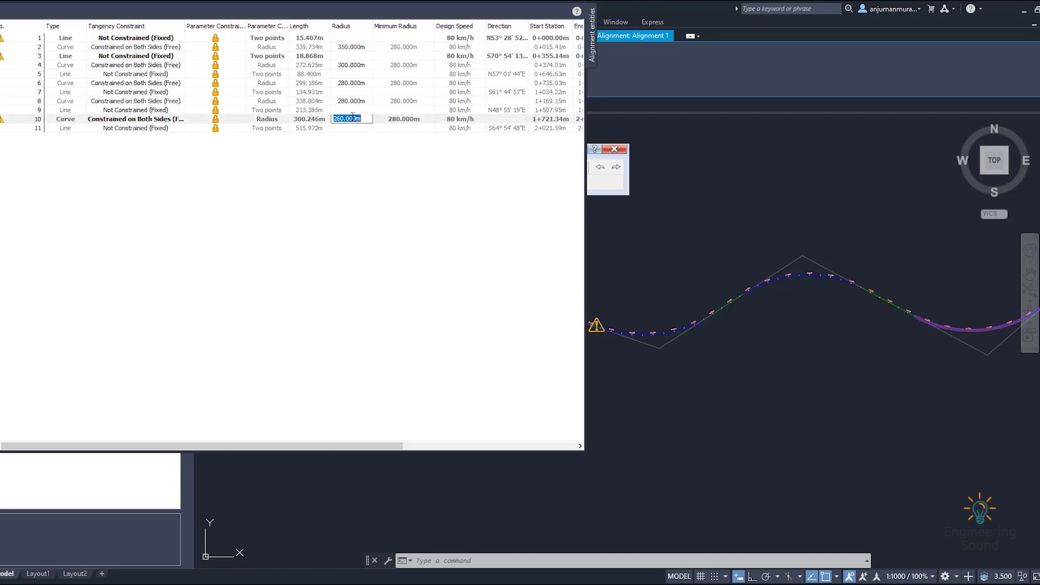
pyautogui.write('290')
pyautogui.click(354, 101)
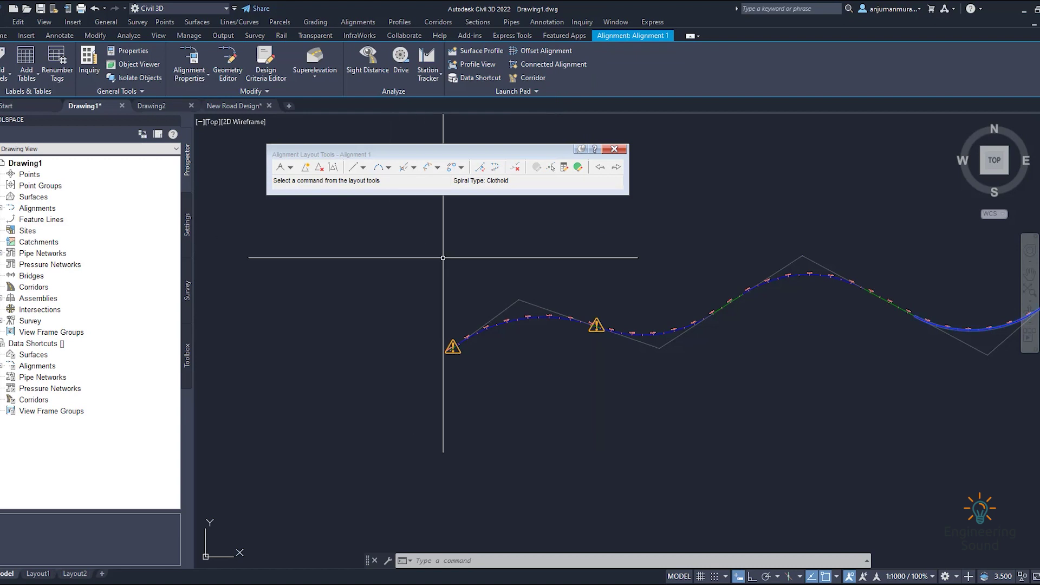
# Undo the curve radius and design criteria edits and close the Alignment Layout Tools.
pyautogui.scroll(-4, 539, 297)
pyautogui.scroll(3, 580, 350)
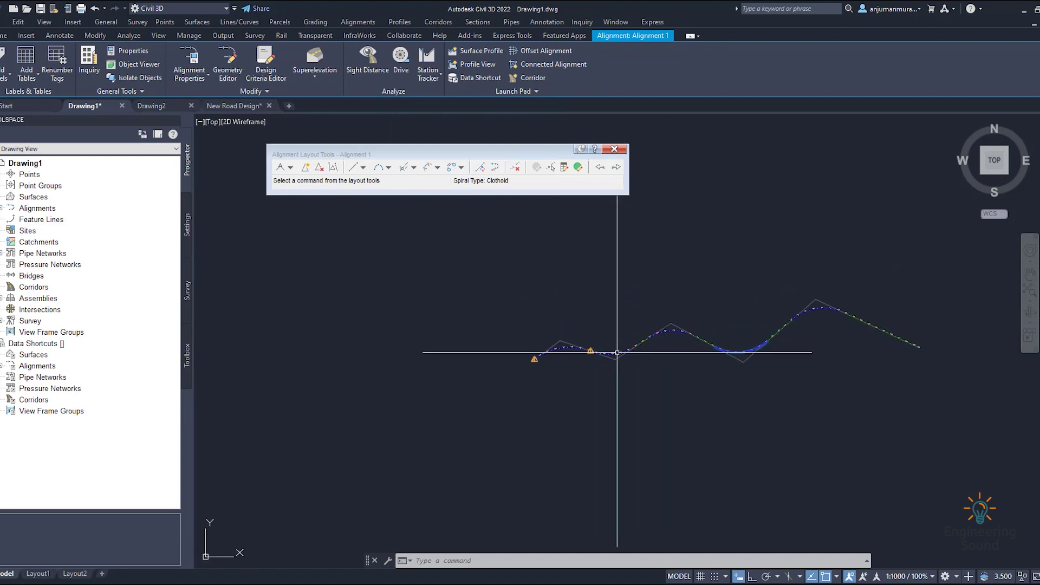
pyautogui.moveTo(580, 348); pyautogui.dragTo(698, 341, button='middle')
pyautogui.press('Escape')
pyautogui.scroll(-3, 698, 341)
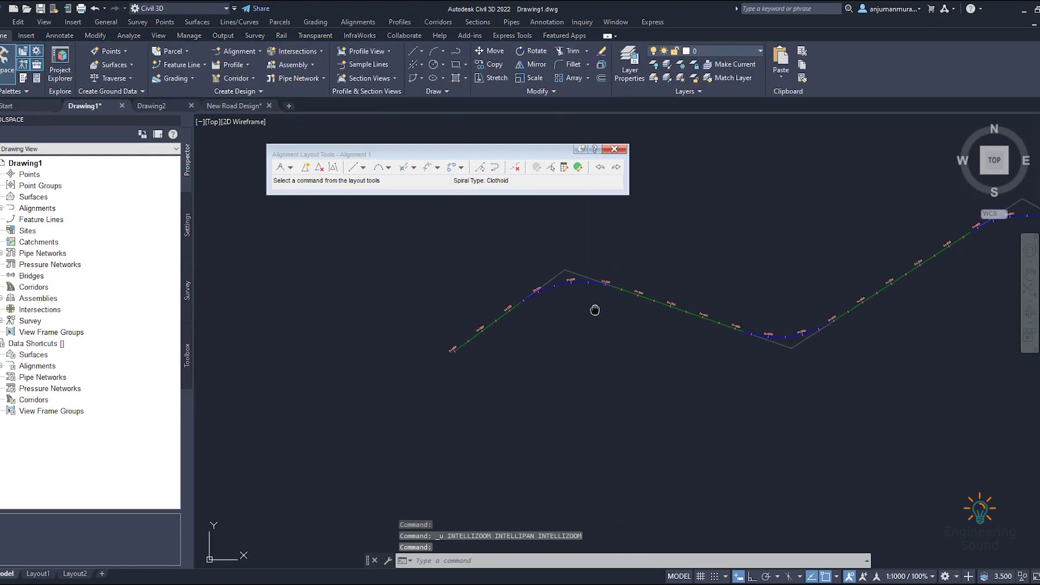
pyautogui.scroll(1, 627, 302)
pyautogui.click(607, 152)
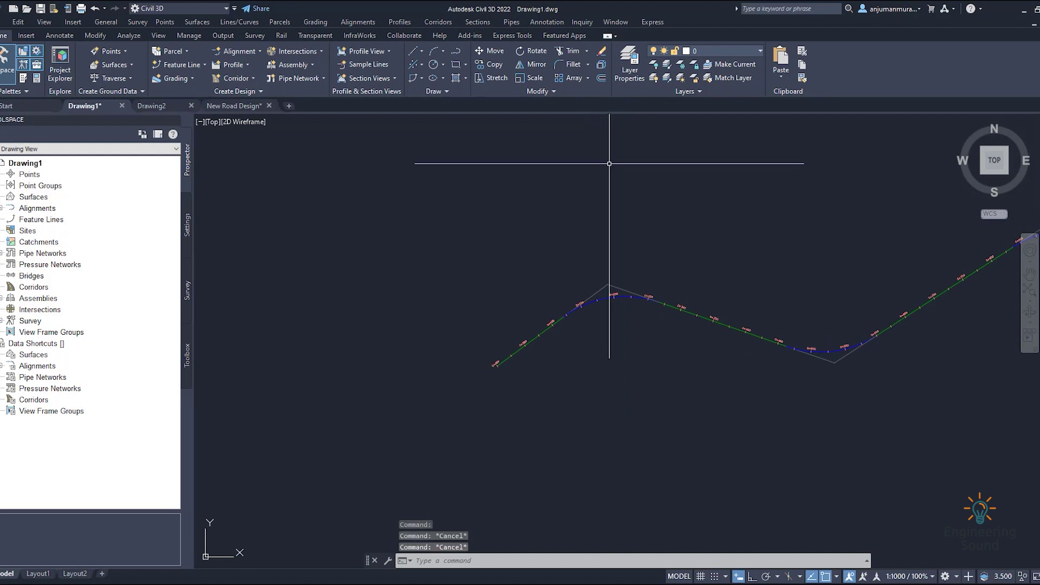
# Check the design speed and criteria settings in Alignment 1's properties and close them without changes.
pyautogui.click(601, 297)
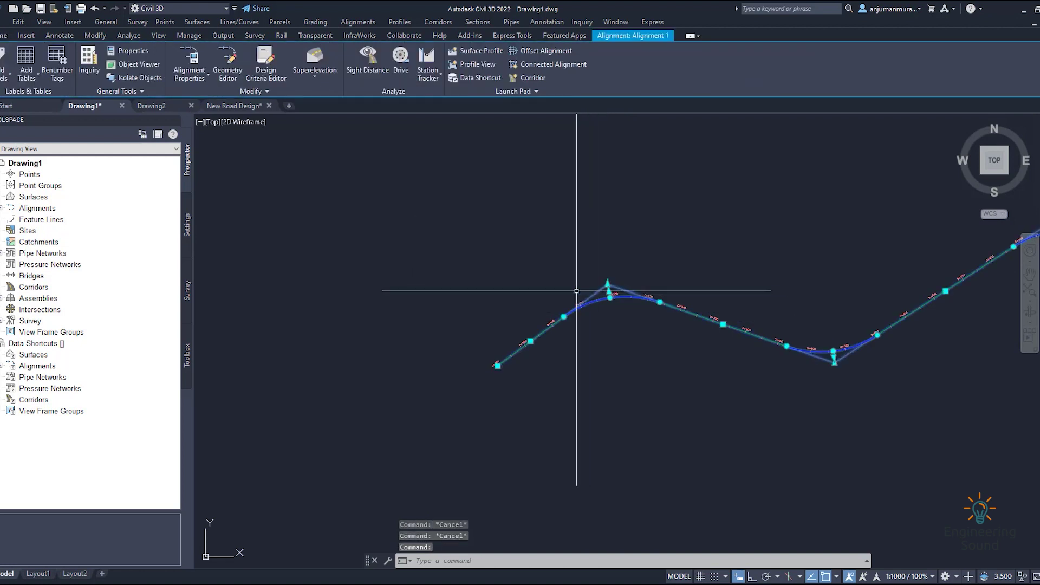
pyautogui.rightClick(526, 258)
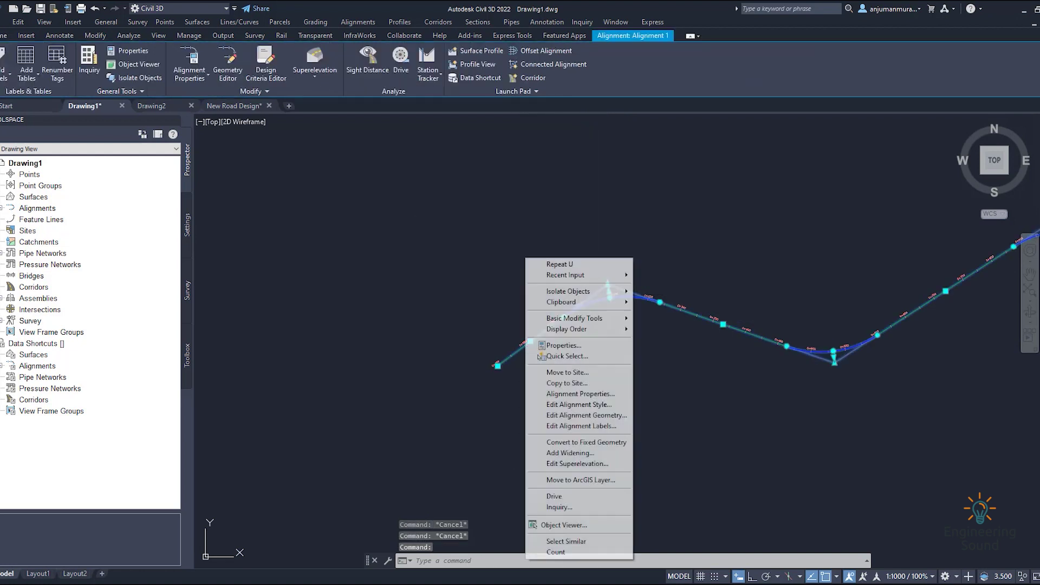
pyautogui.click(564, 345)
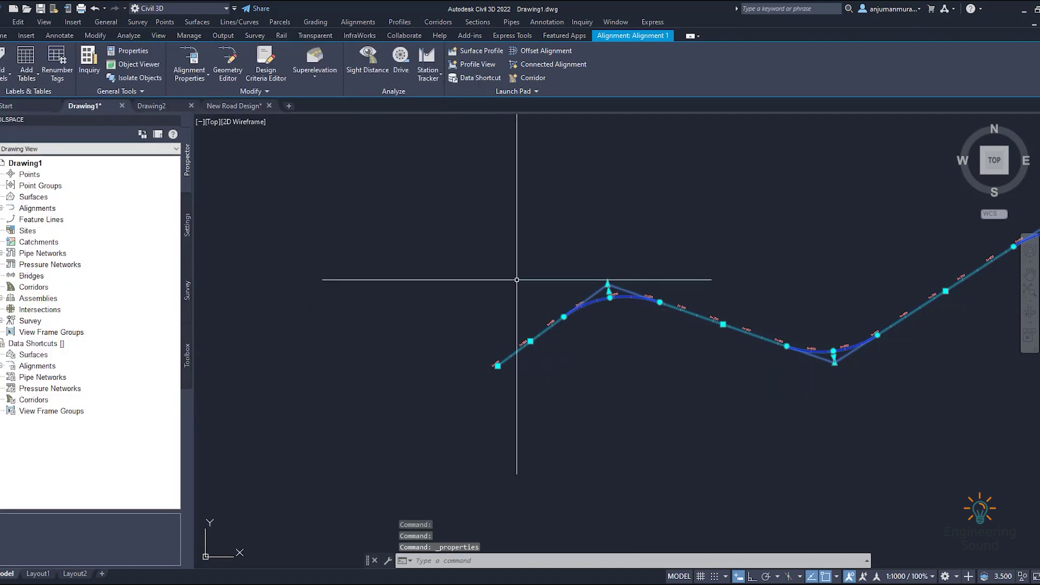
pyautogui.rightClick(516, 279)
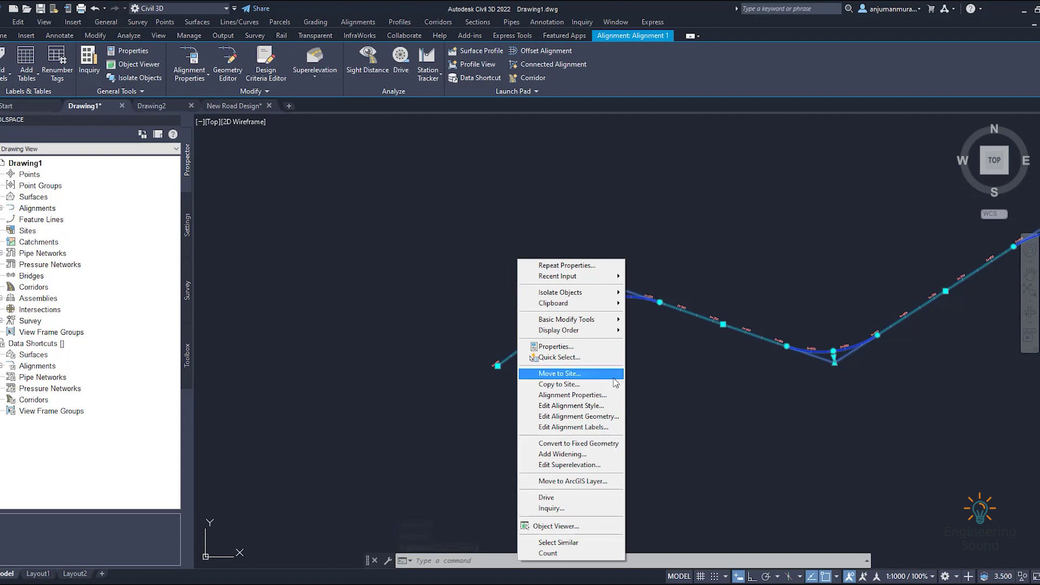
pyautogui.click(552, 396)
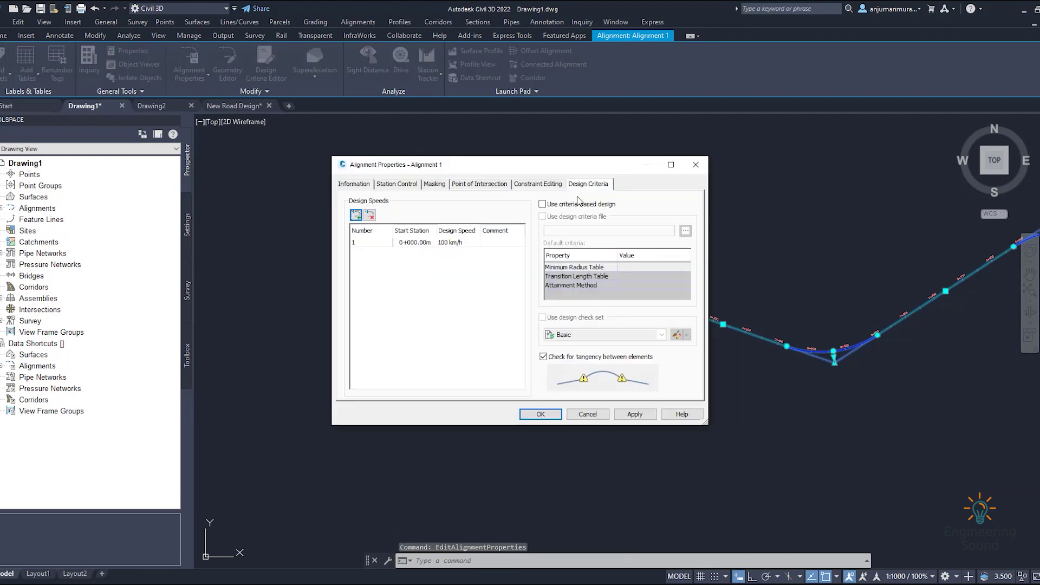
pyautogui.click(696, 164)
pyautogui.rightClick(598, 320)
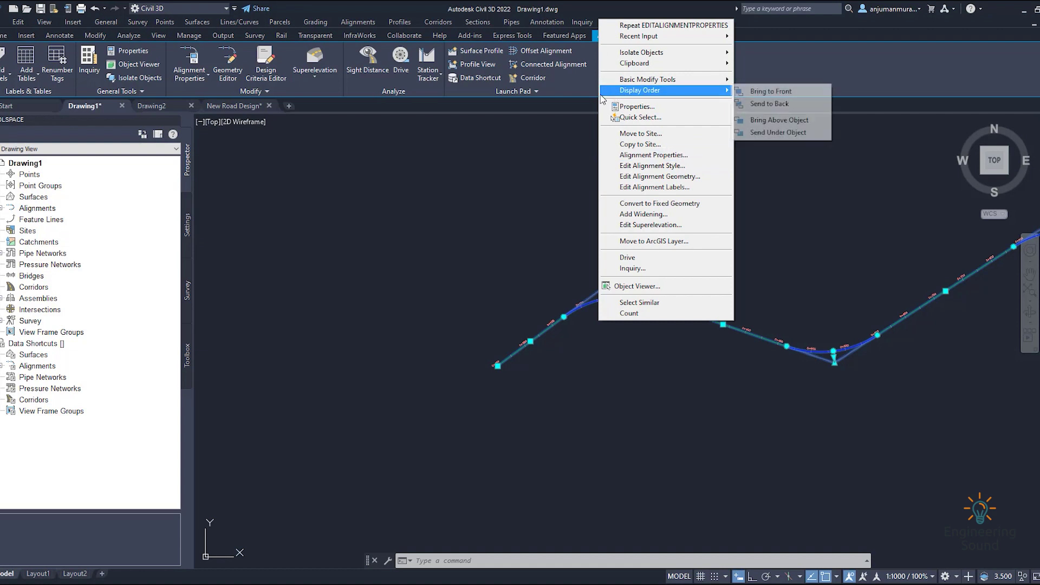
pyautogui.click(481, 185)
pyautogui.scroll(5, 521, 230)
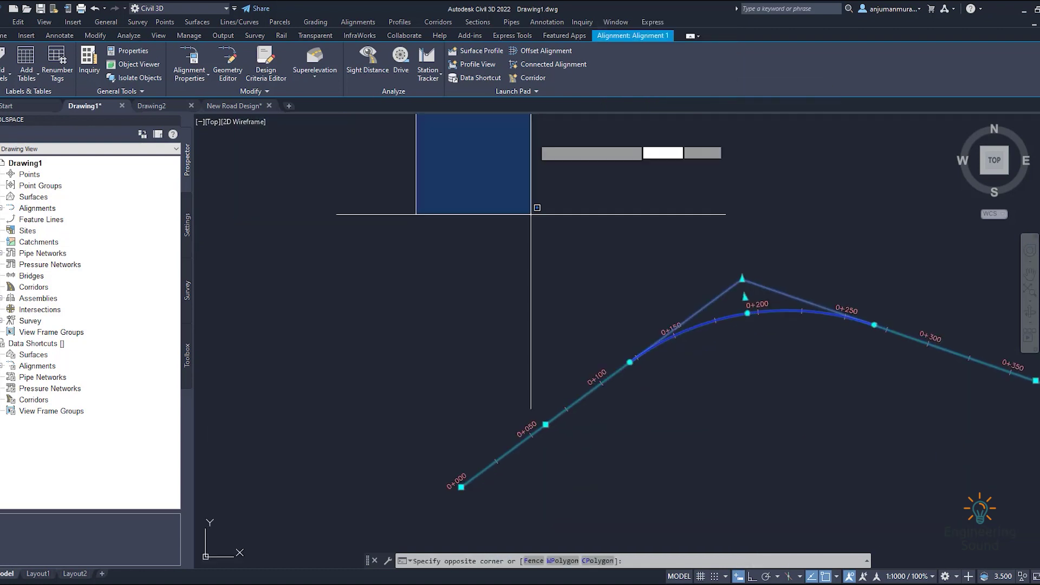
pyautogui.press('Escape')
# Set the Standard text style's font to Century Gothic Bold and apply it to restyle the station labels.
pyautogui.scroll(3, 655, 280)
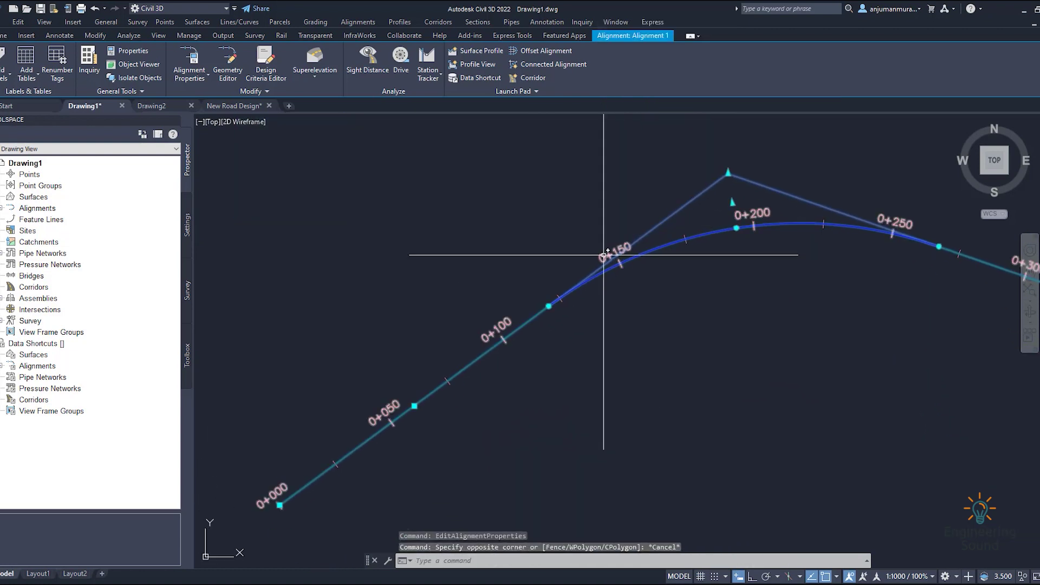
pyautogui.write('st')
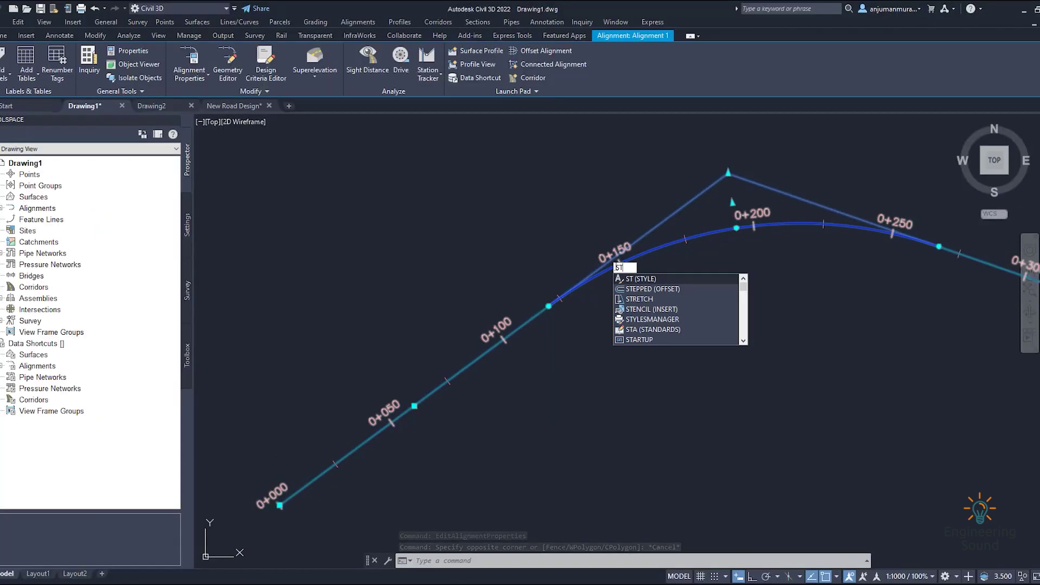
pyautogui.press('Return')
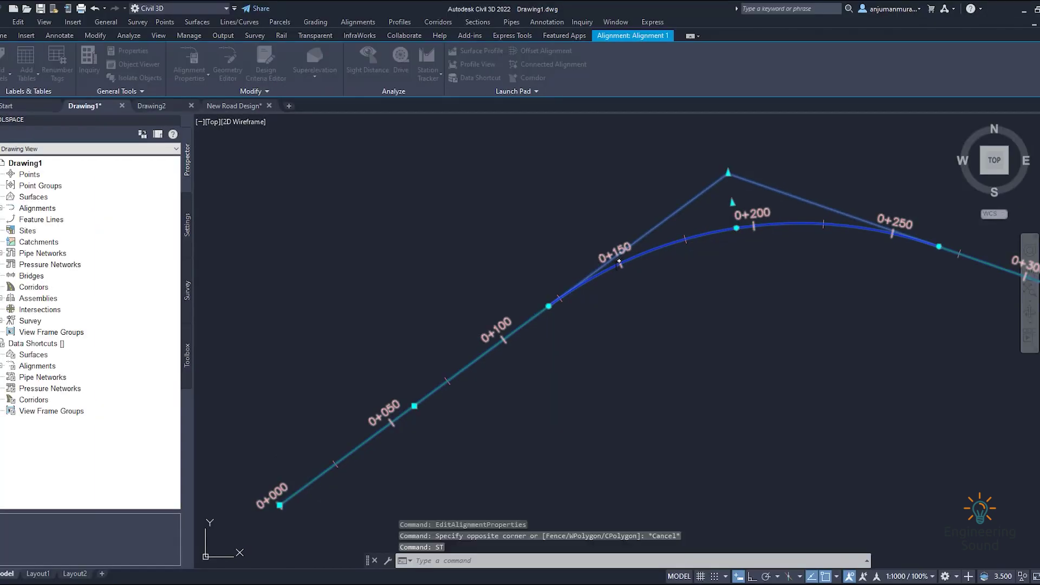
pyautogui.click(514, 244)
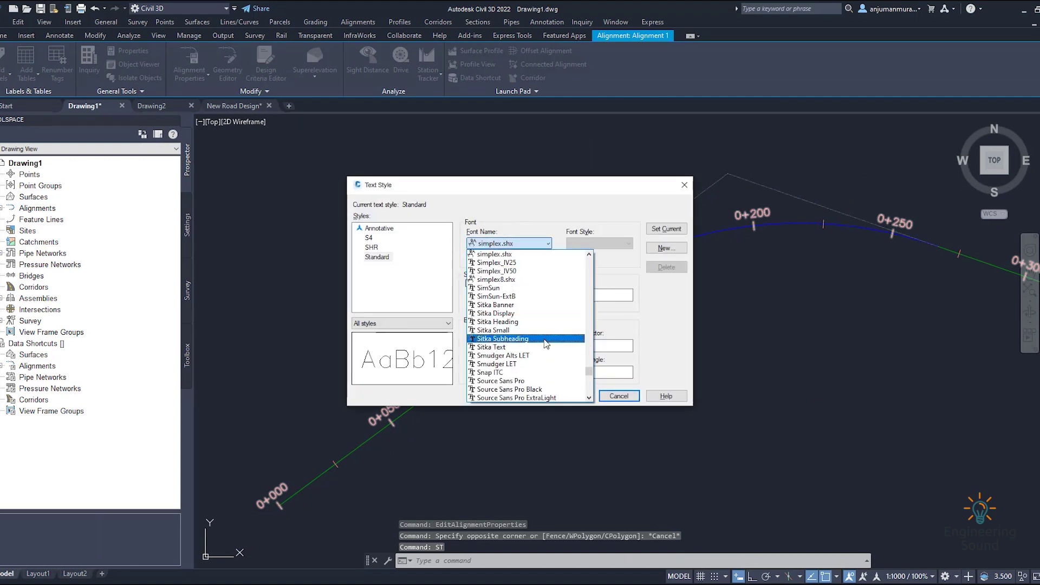
pyautogui.press('c')
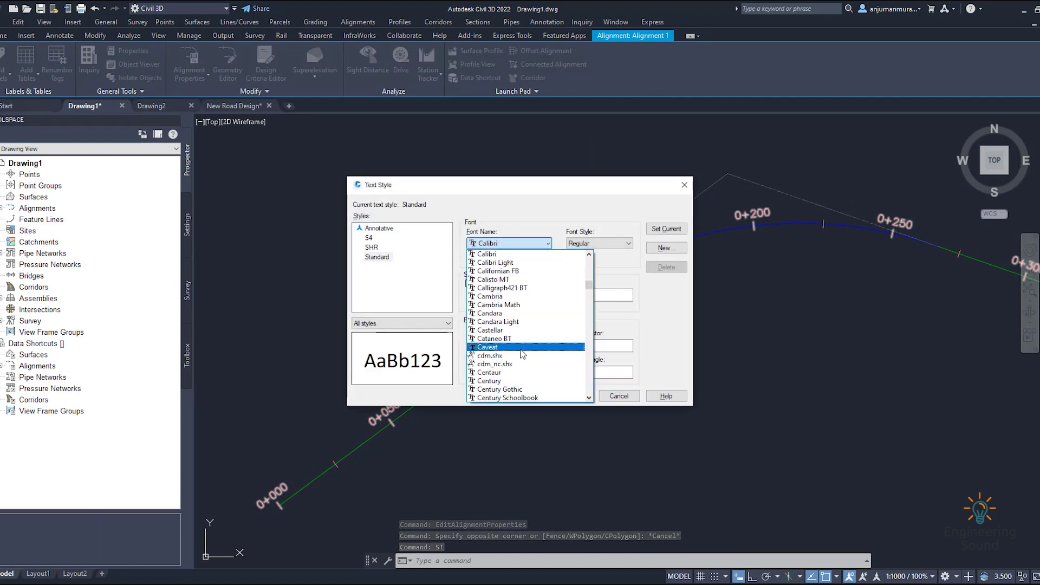
pyautogui.scroll(-1, 515, 360)
pyautogui.click(516, 364)
pyautogui.click(599, 243)
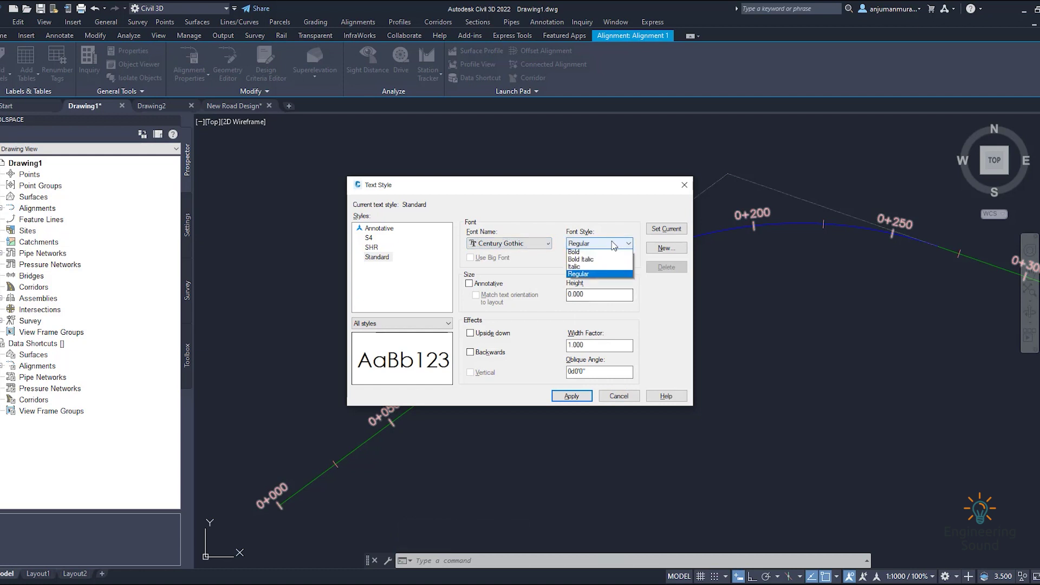
pyautogui.click(576, 254)
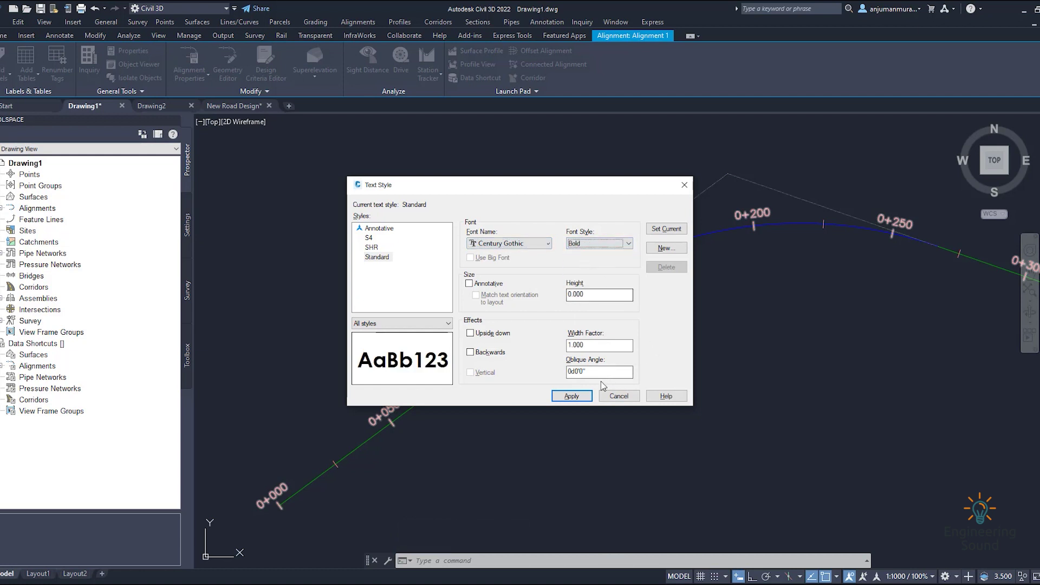
pyautogui.click(575, 396)
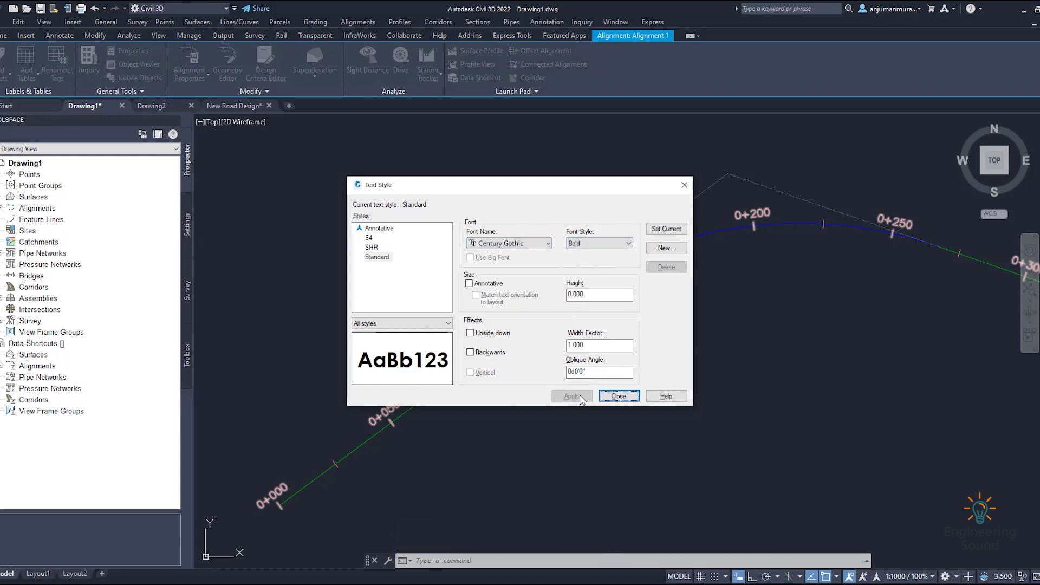
pyautogui.click(634, 403)
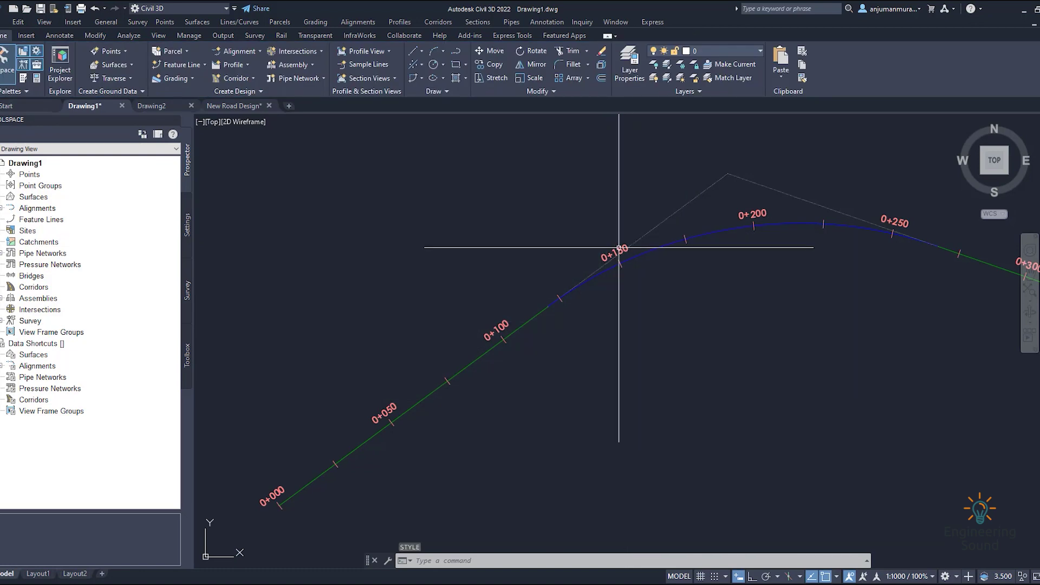
# In the alignment's Proposed style, set the plan display colour of the Line component to red.
pyautogui.click(573, 290)
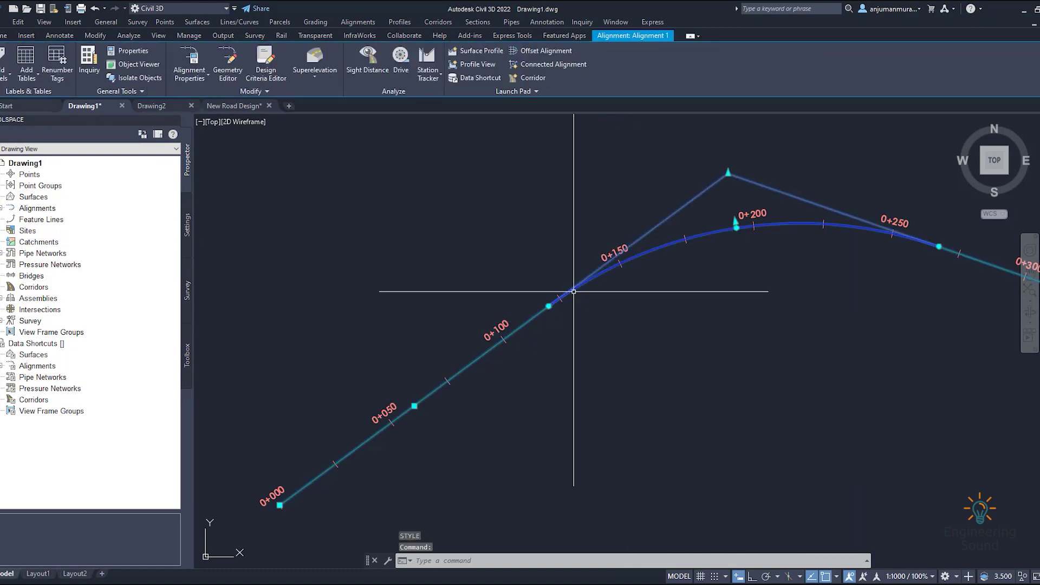
pyautogui.rightClick(574, 286)
pyautogui.click(628, 432)
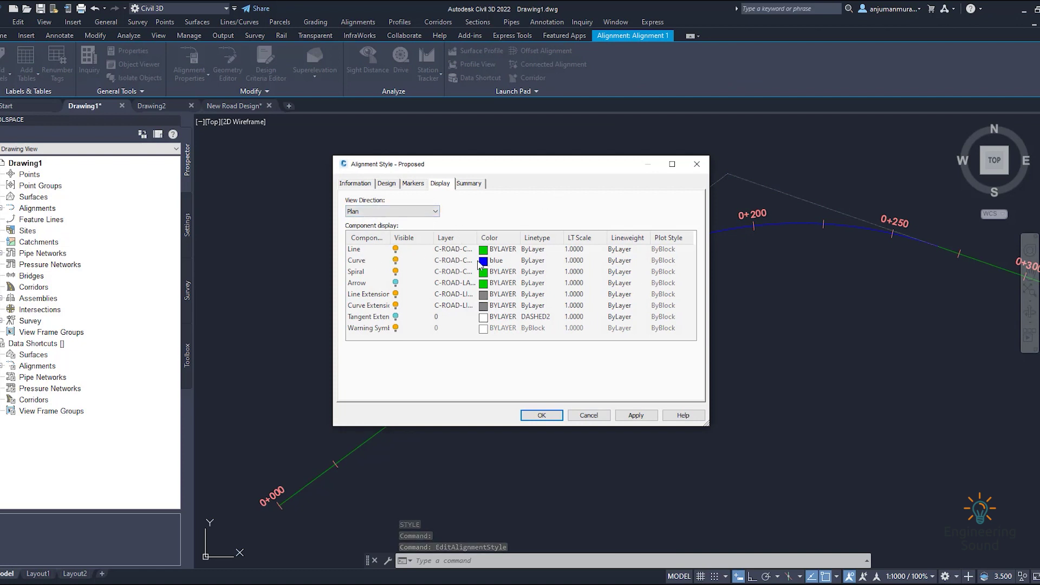
pyautogui.click(483, 251)
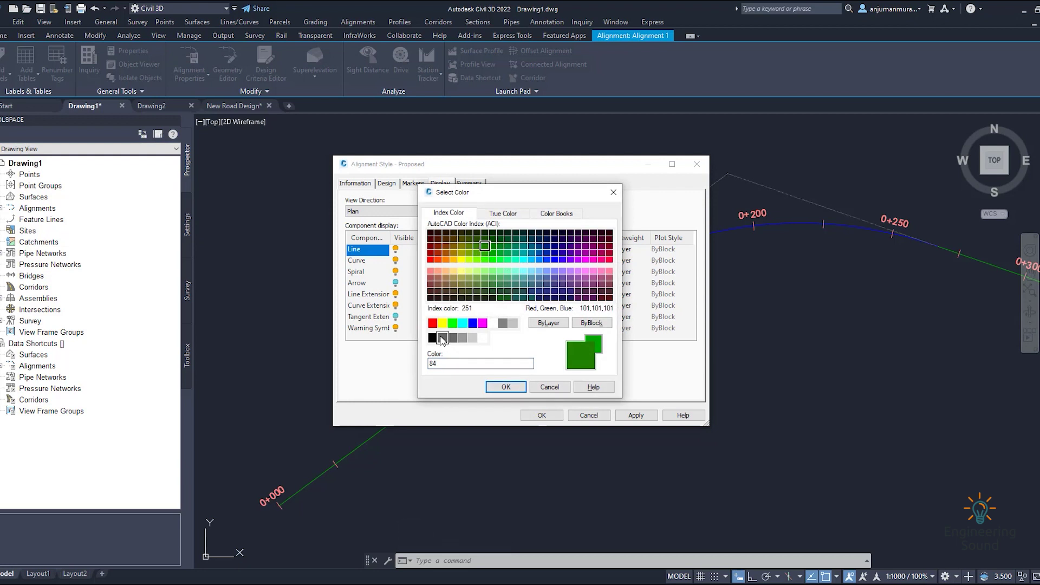
pyautogui.click(433, 323)
pyautogui.click(504, 386)
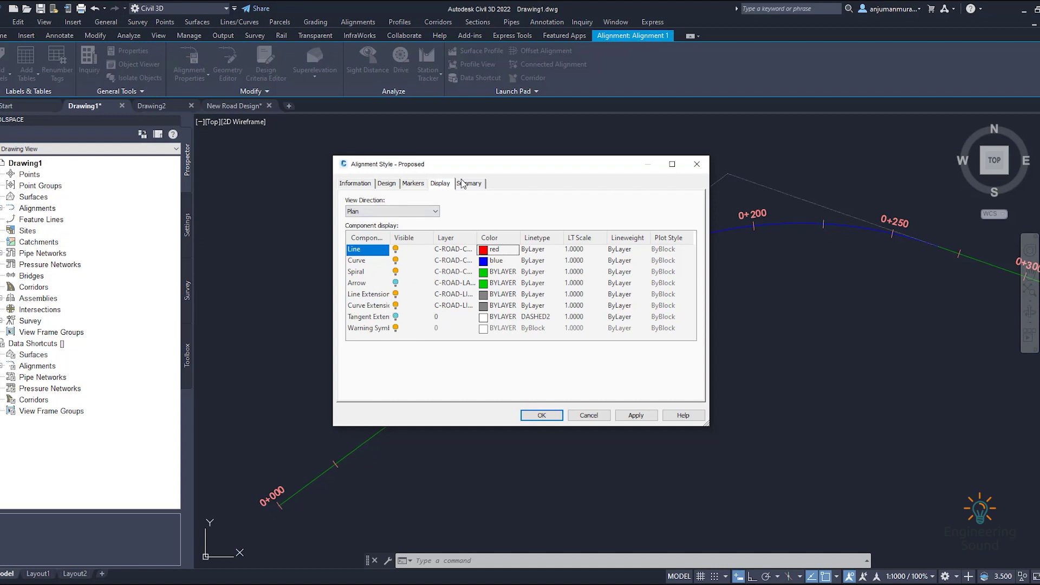
# Look through the Proposed style's marker, design and information settings, and apply and accept the style changes.
pyautogui.click(420, 184)
pyautogui.click(387, 185)
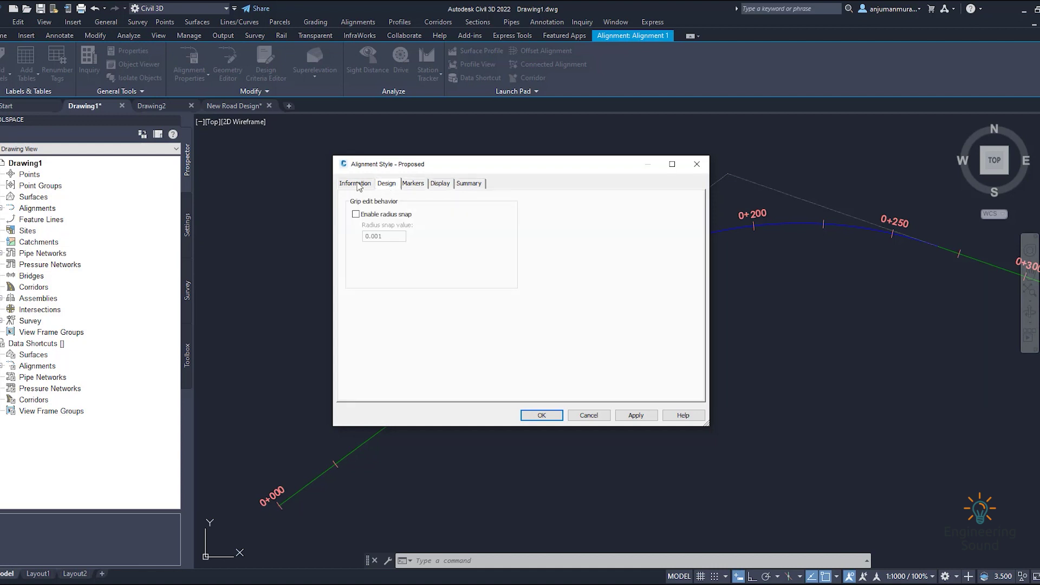
pyautogui.click(357, 184)
pyautogui.click(623, 415)
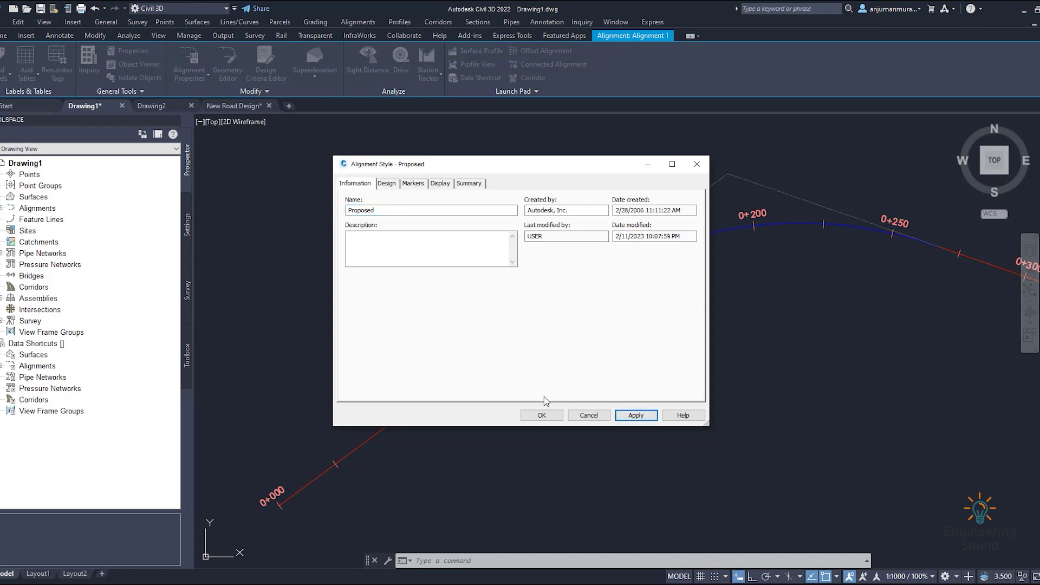
pyautogui.click(542, 414)
pyautogui.scroll(-3, 574, 265)
pyautogui.moveTo(520, 290); pyautogui.dragTo(555, 342, button='middle')
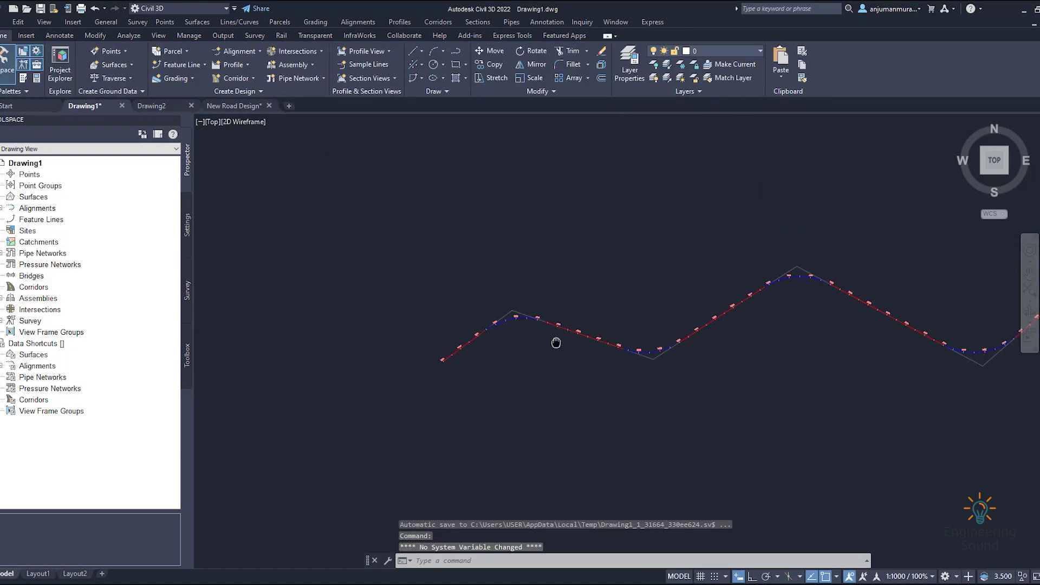
# Inspect the restyled alignment and its station labels, and review Alignment 1's design speeds and design criteria without changing them.
pyautogui.scroll(5, 621, 295)
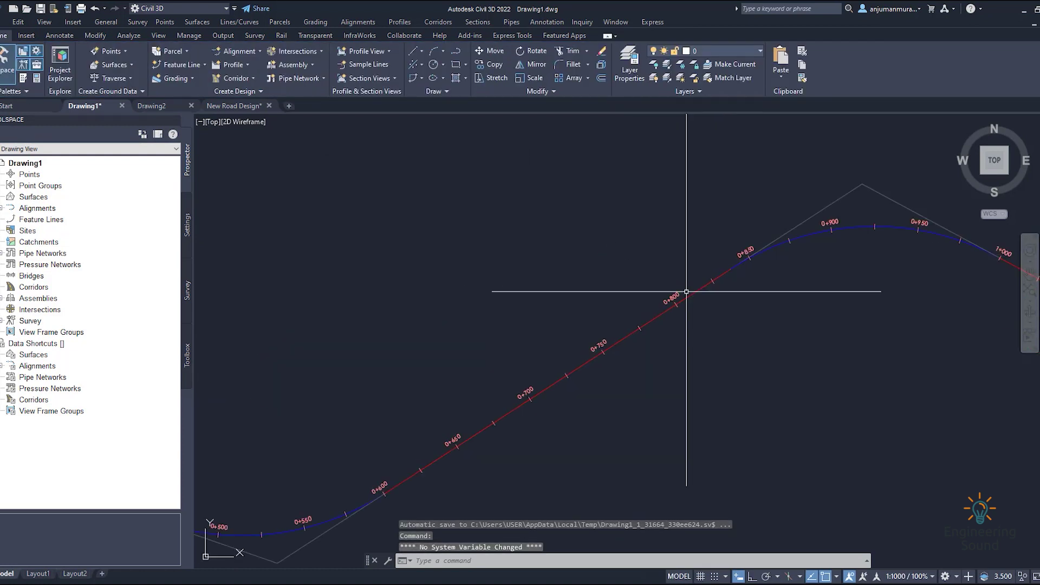
pyautogui.scroll(-5, 684, 311)
pyautogui.click(674, 320)
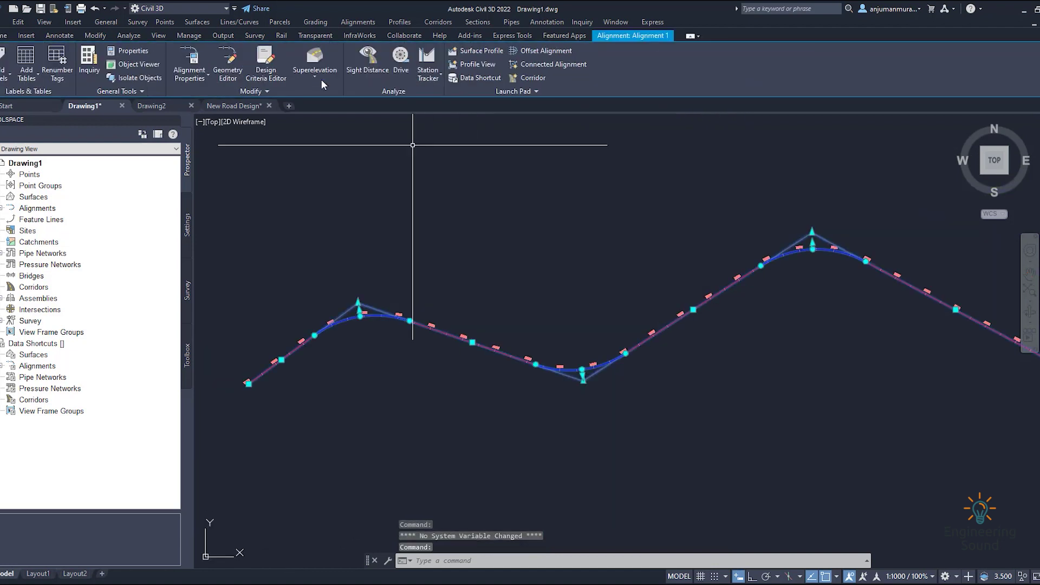
pyautogui.click(206, 77)
pyautogui.click(213, 99)
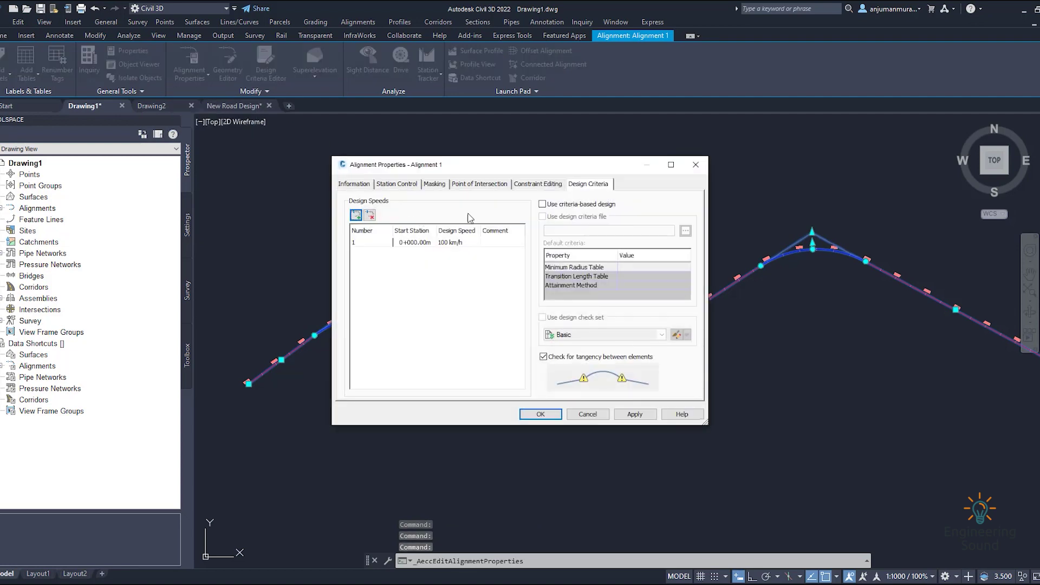
pyautogui.click(695, 164)
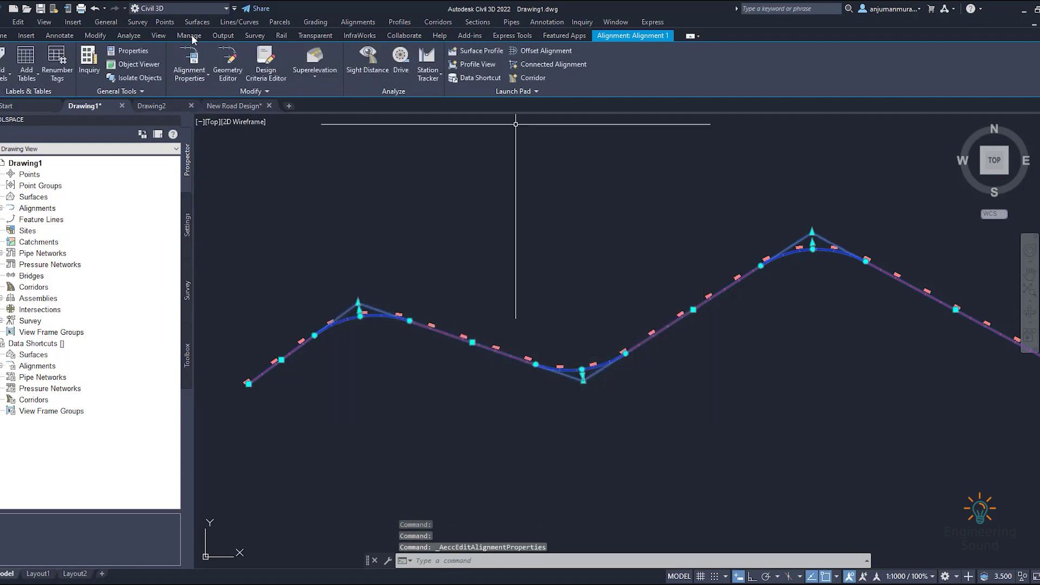
# Review the design, marker, display and summary settings of Alignment 1's Proposed style and close it without changes.
pyautogui.click(209, 78)
pyautogui.click(220, 119)
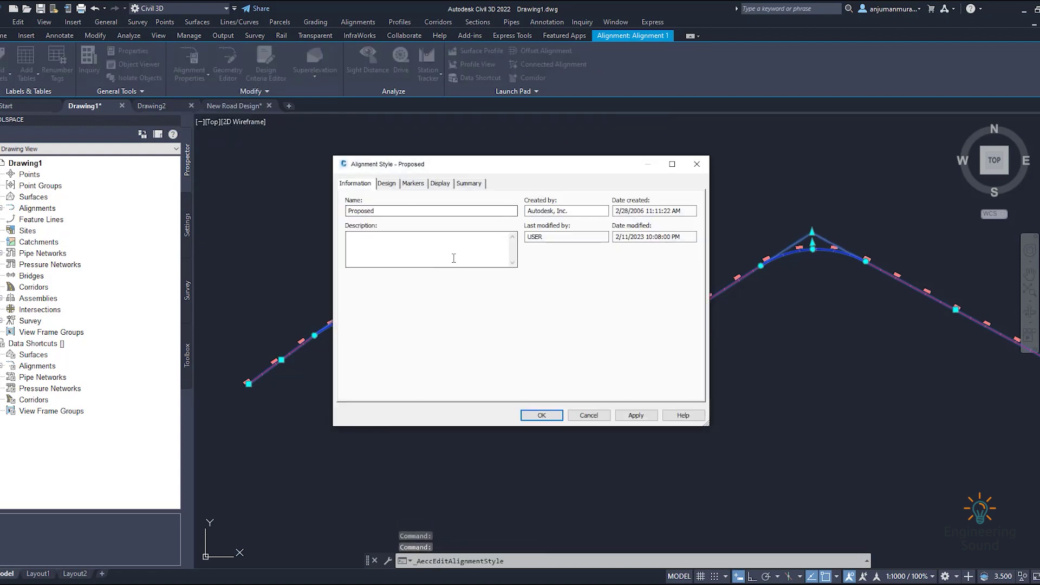
pyautogui.click(387, 184)
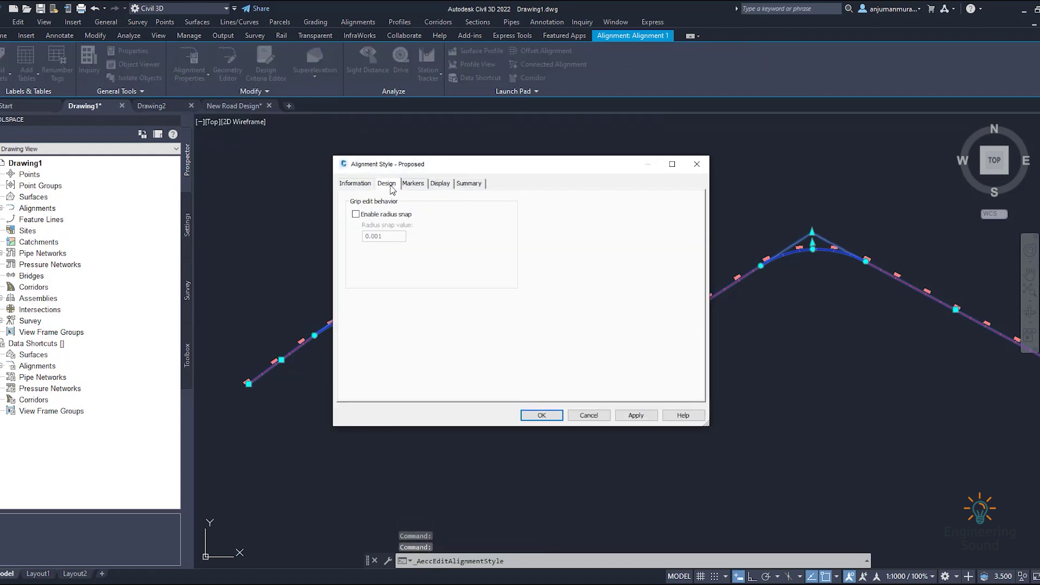
pyautogui.click(413, 184)
pyautogui.click(441, 185)
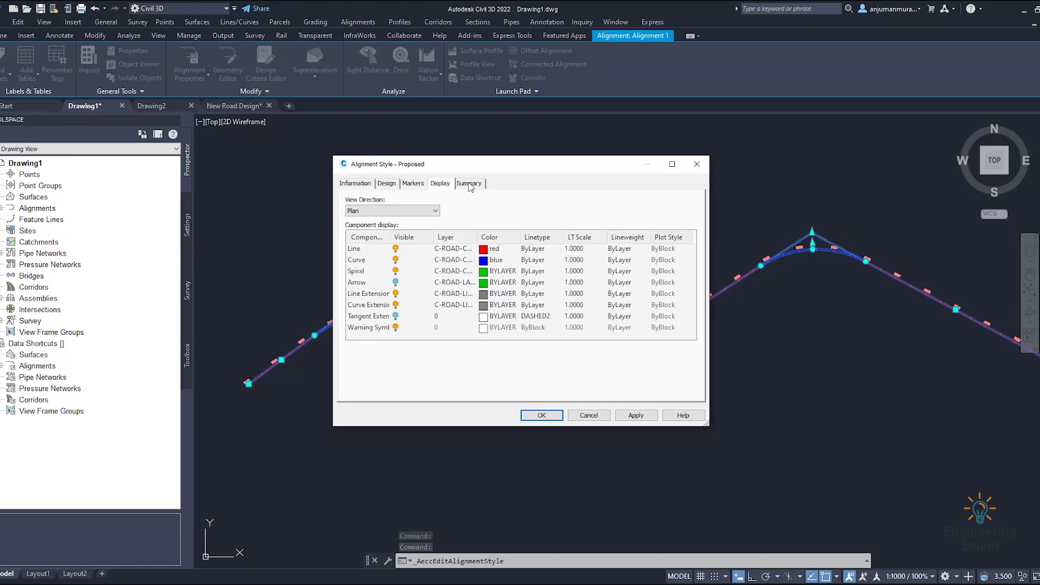
pyautogui.click(469, 184)
pyautogui.click(696, 164)
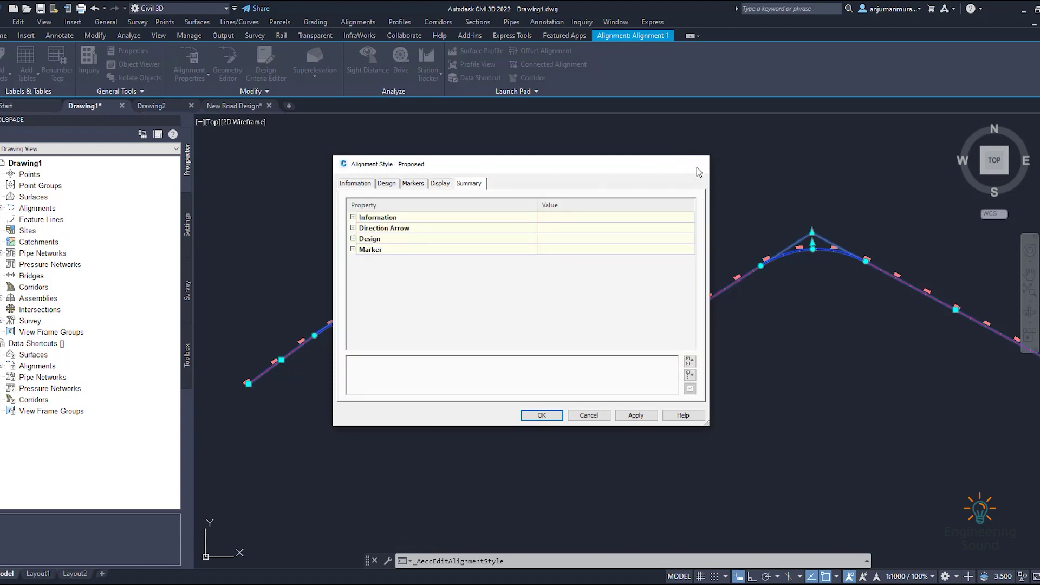
# Open Alignment 1's geometry layout tools, examine its table of line and curve entities, and close both.
pyautogui.rightClick(420, 164)
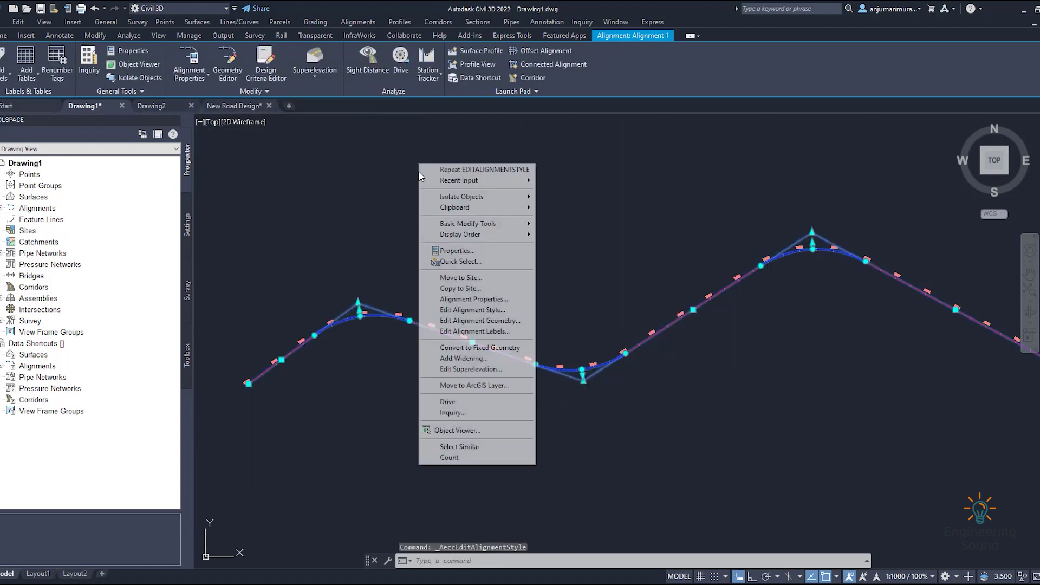
pyautogui.click(476, 323)
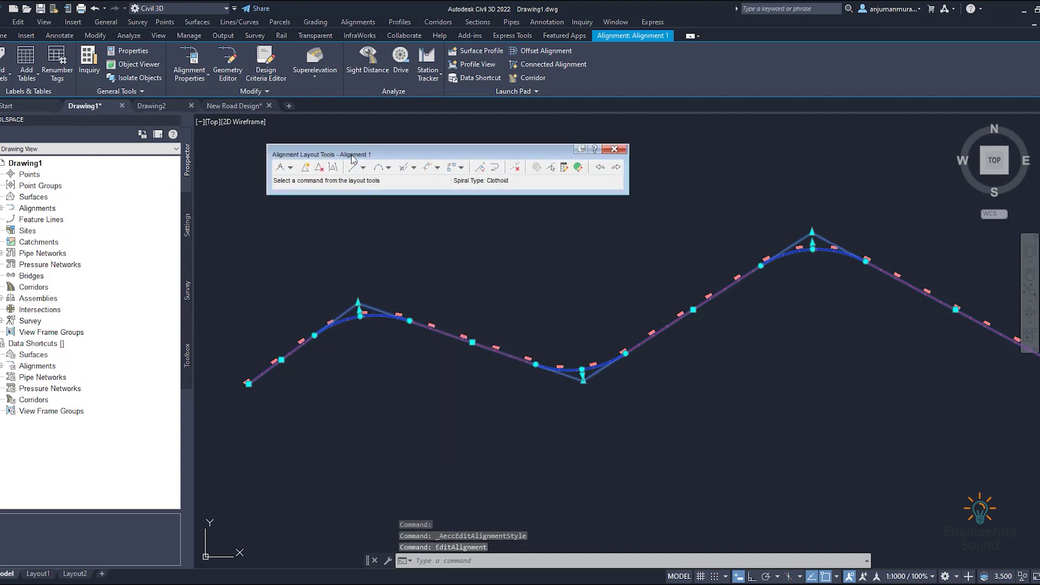
pyautogui.click(564, 167)
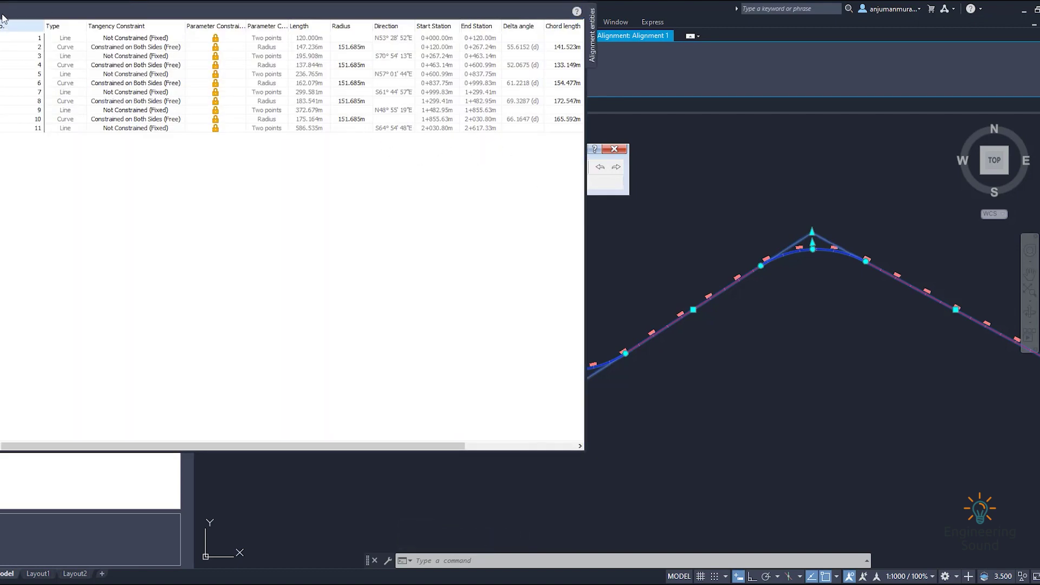
pyautogui.click(564, 168)
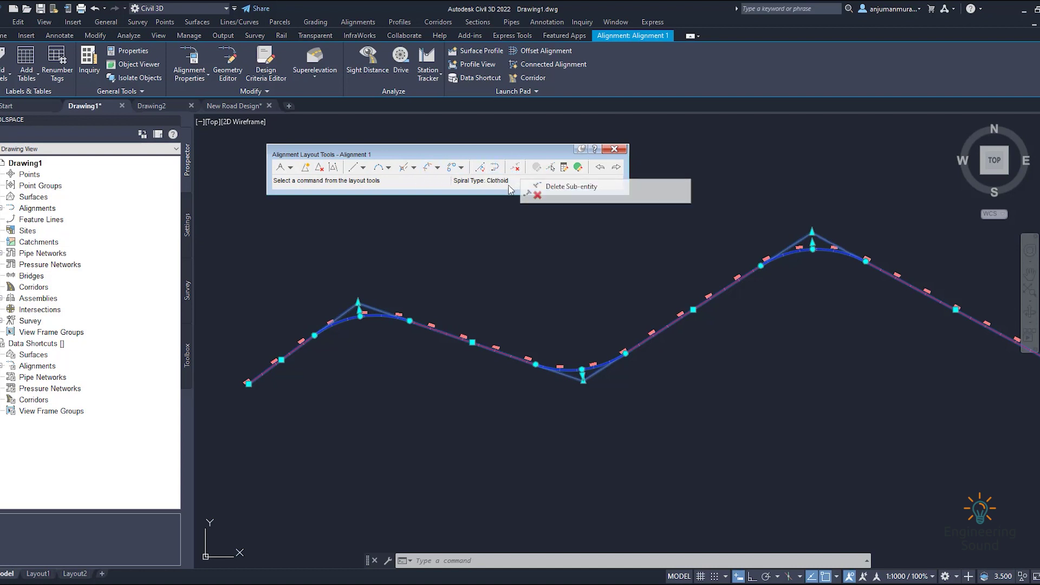
pyautogui.click(621, 152)
# Add a Design Speeds label with the Station over Speed style to Alignment 1's labels and apply it.
pyautogui.click(668, 326)
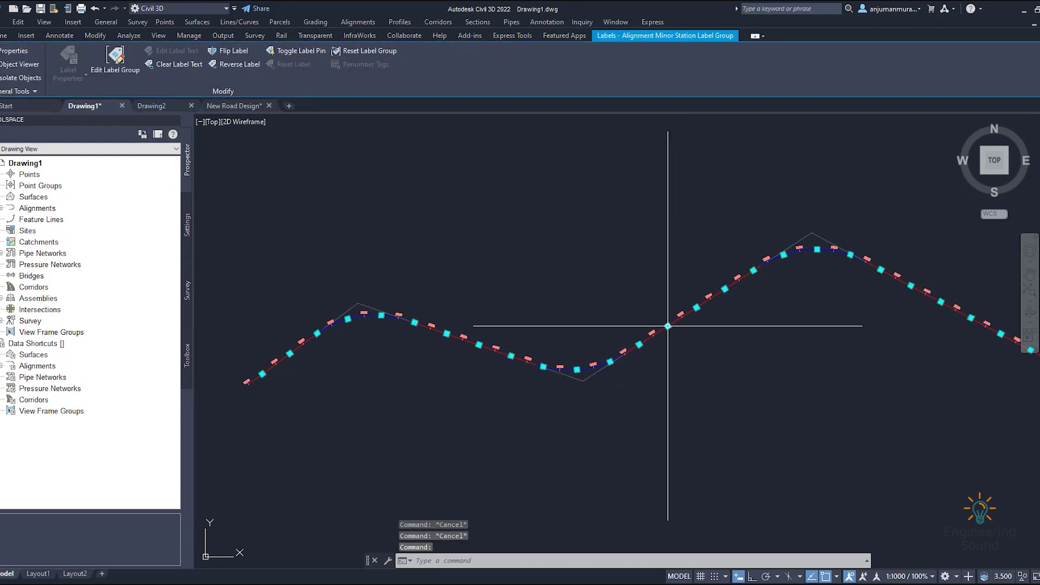
pyautogui.rightClick(668, 326)
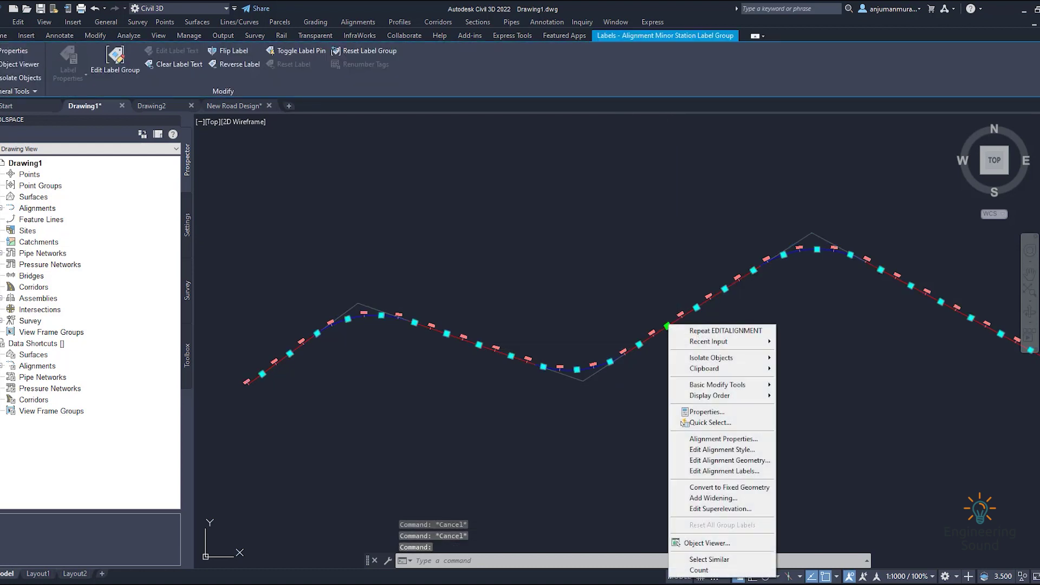
pyautogui.click(743, 472)
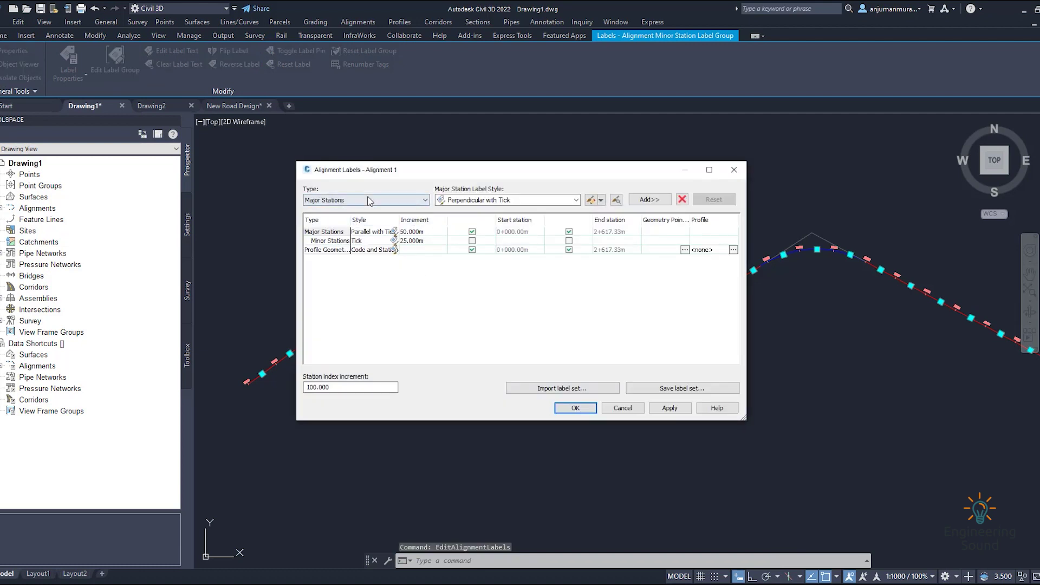
pyautogui.click(349, 199)
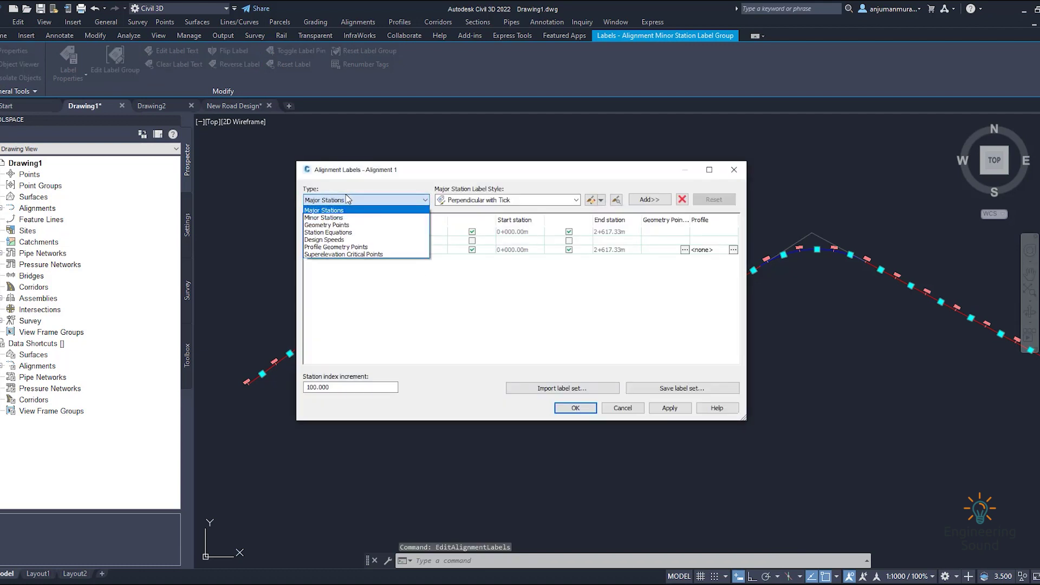
pyautogui.click(333, 240)
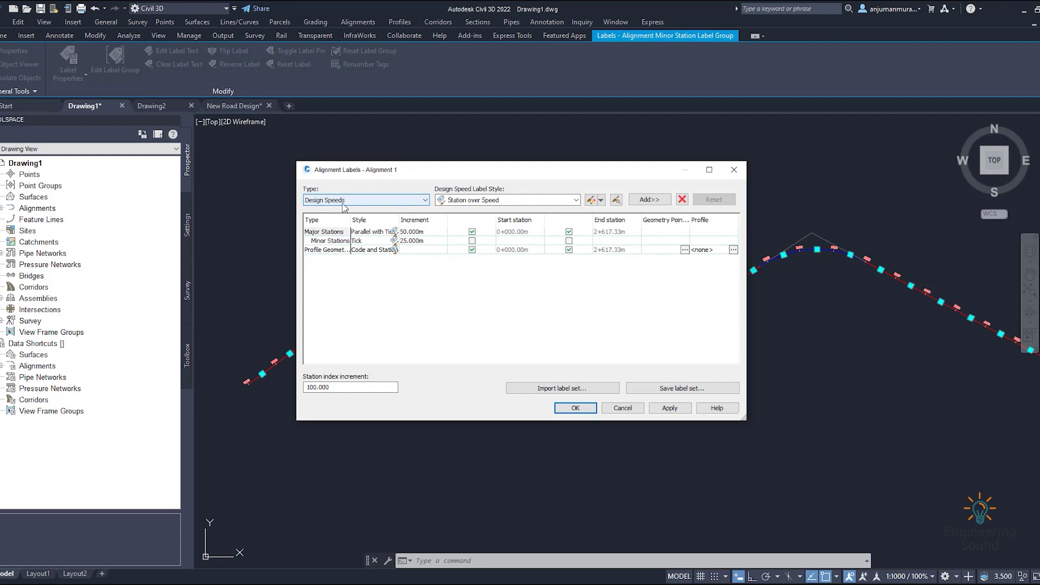
pyautogui.click(649, 200)
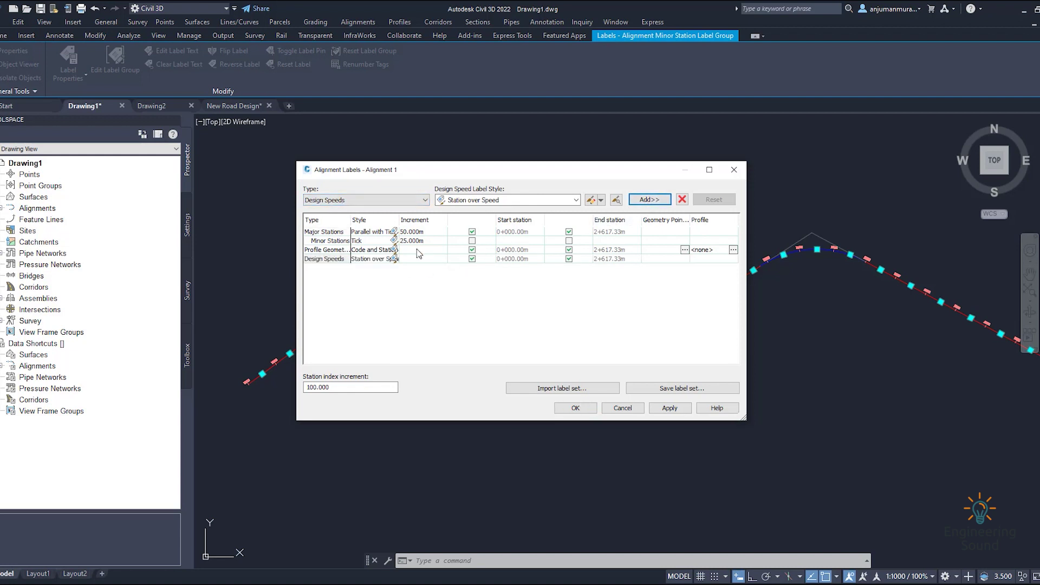
pyautogui.click(669, 408)
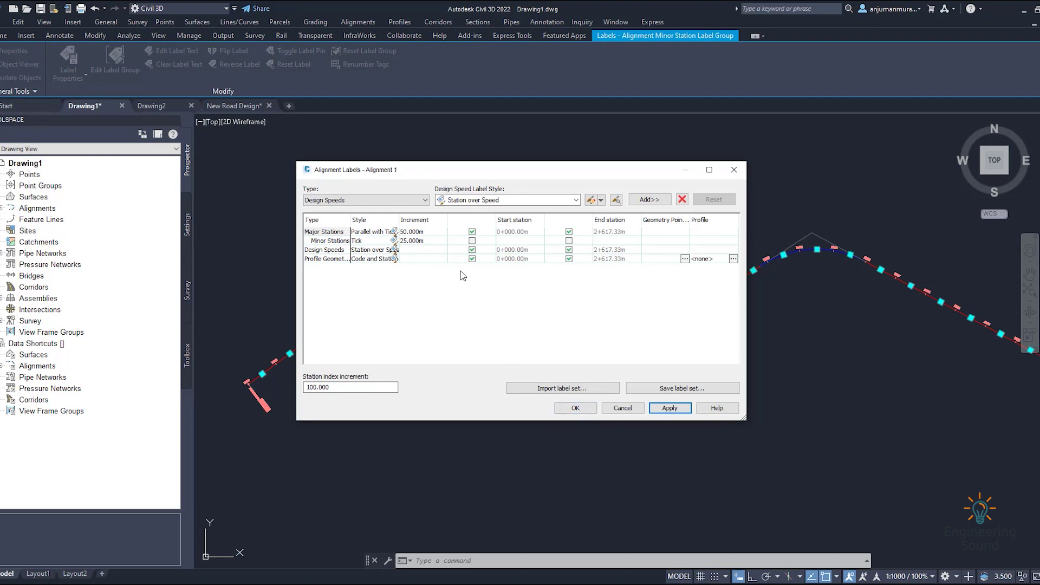
# Set Alignment 1's major station label increment to 25 m and minor increment to 12.5 m, and accept the label changes.
pyautogui.doubleClick(403, 231)
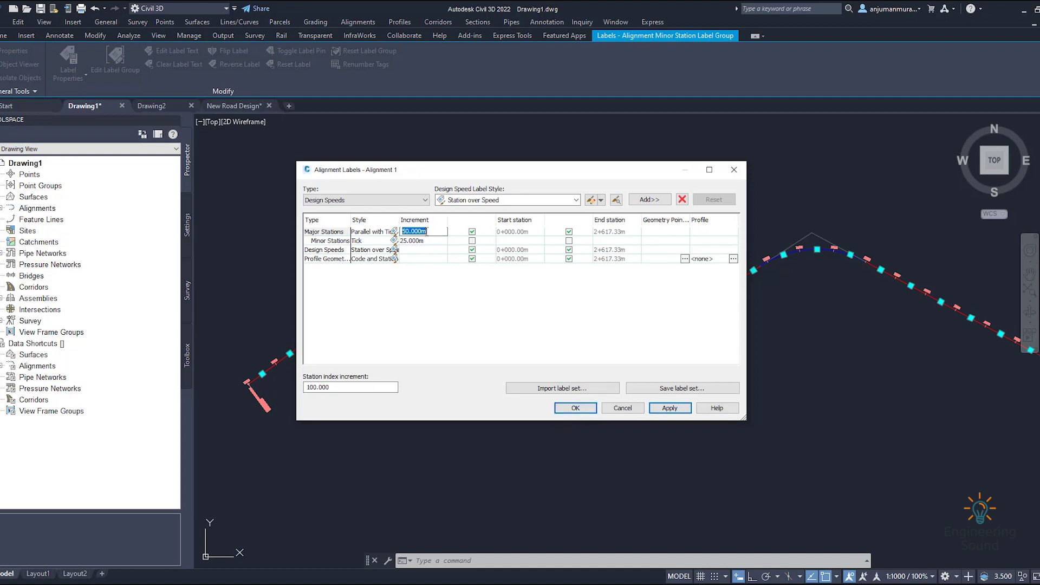
pyautogui.write('25')
pyautogui.doubleClick(435, 241)
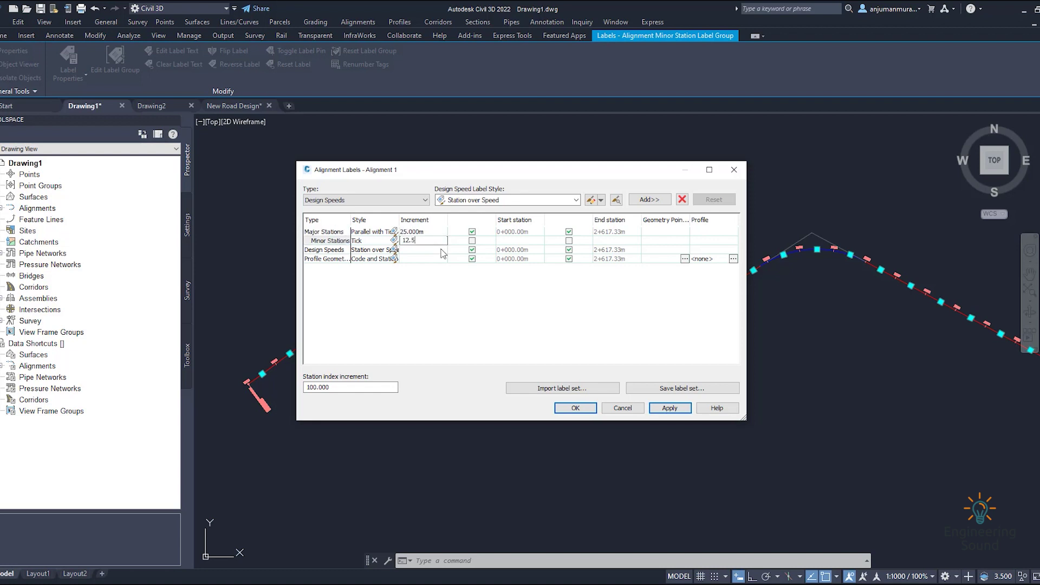
pyautogui.click(670, 408)
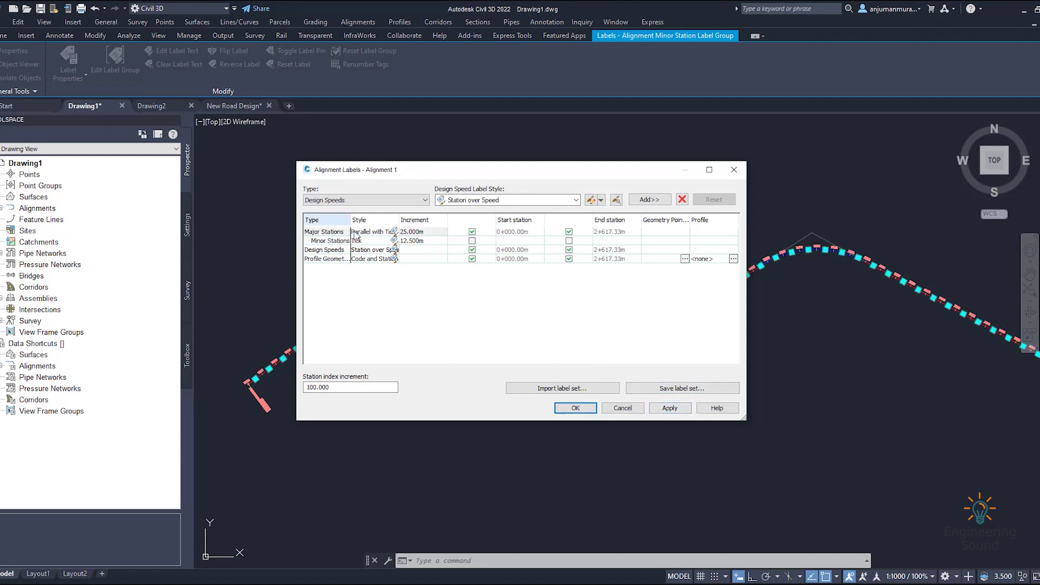
pyautogui.click(575, 408)
pyautogui.scroll(5, 747, 283)
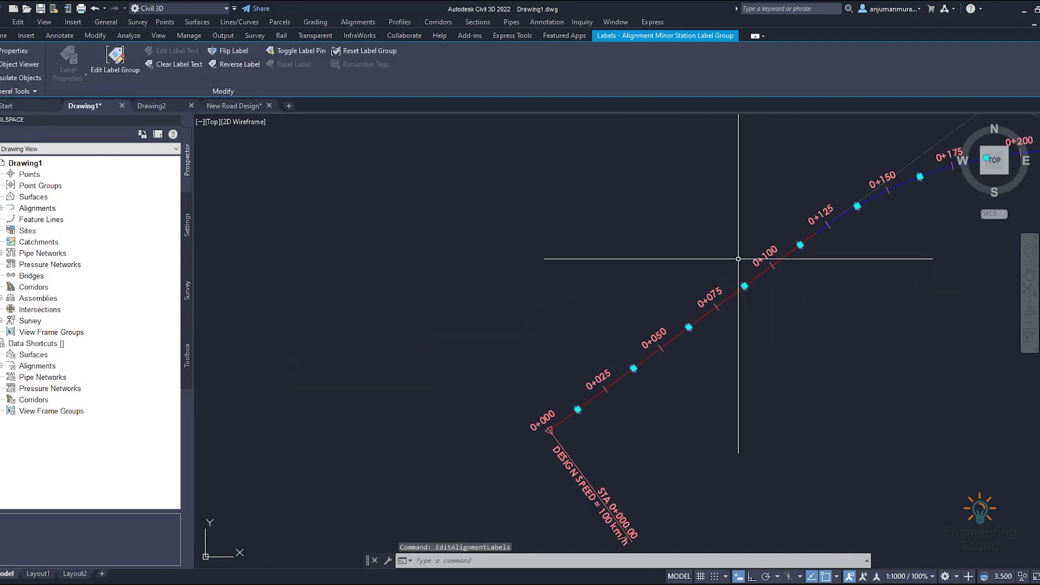
# In the major stations' Parallel with Tick label style, set the Station component's text height to 2.25 mm.
pyautogui.rightClick(806, 300)
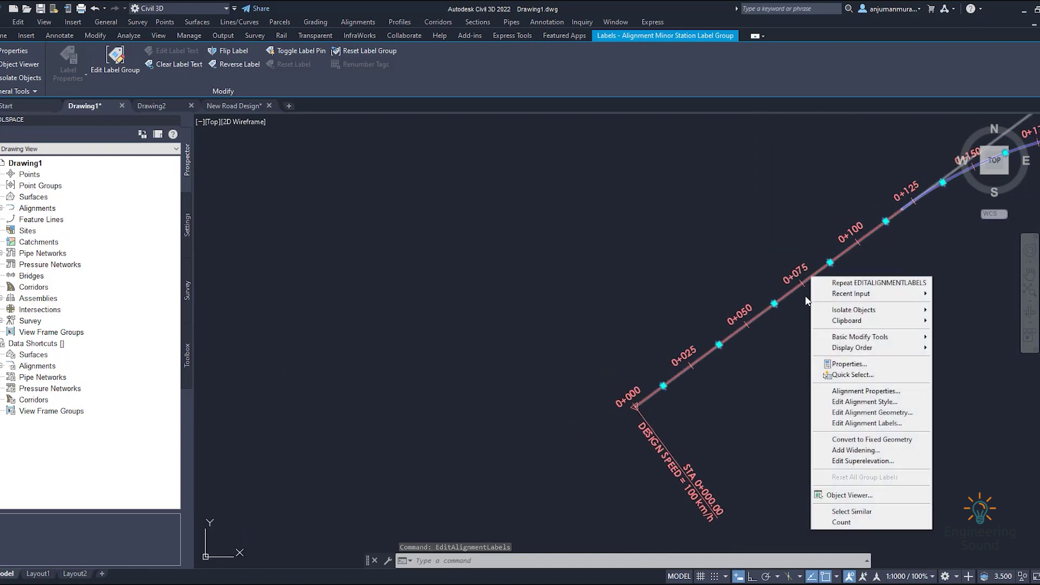
pyautogui.click(866, 423)
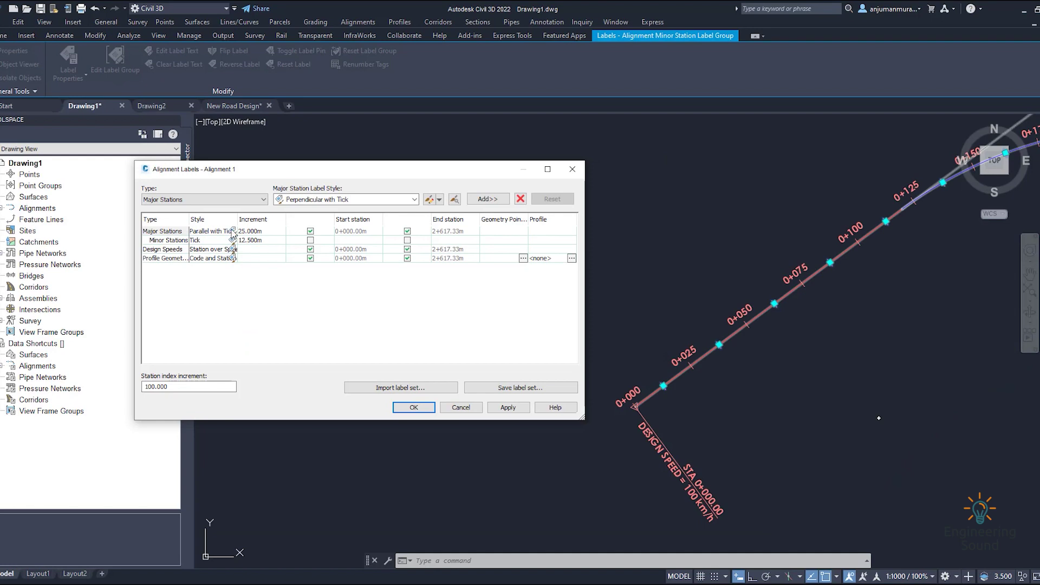
pyautogui.click(233, 231)
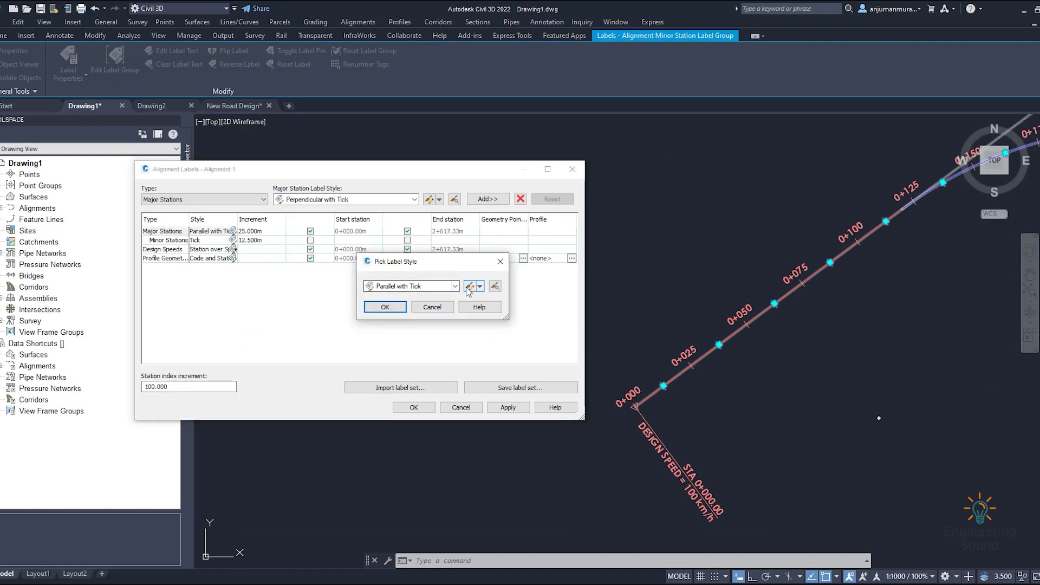
pyautogui.click(469, 287)
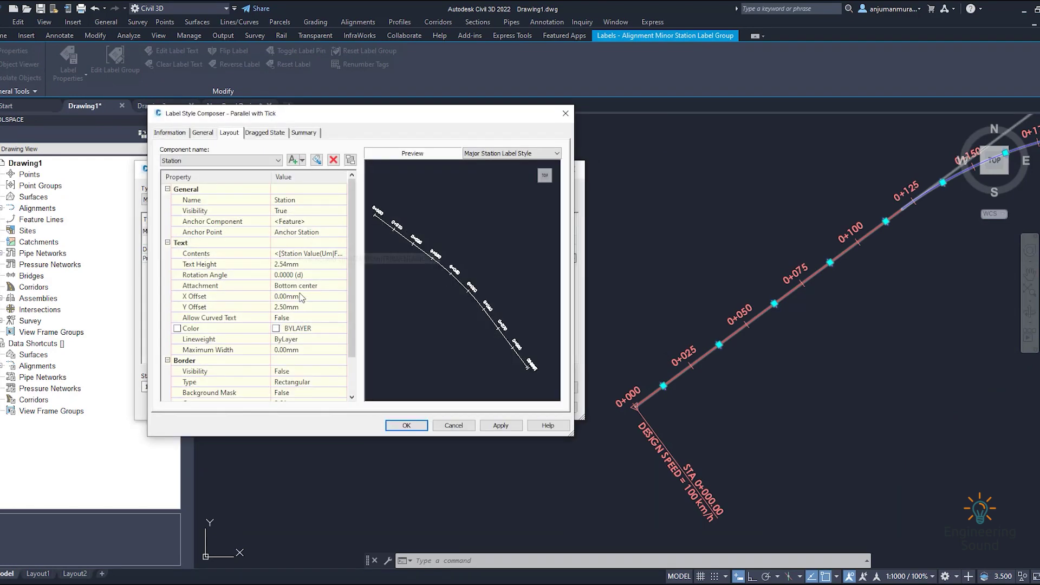
pyautogui.click(307, 264)
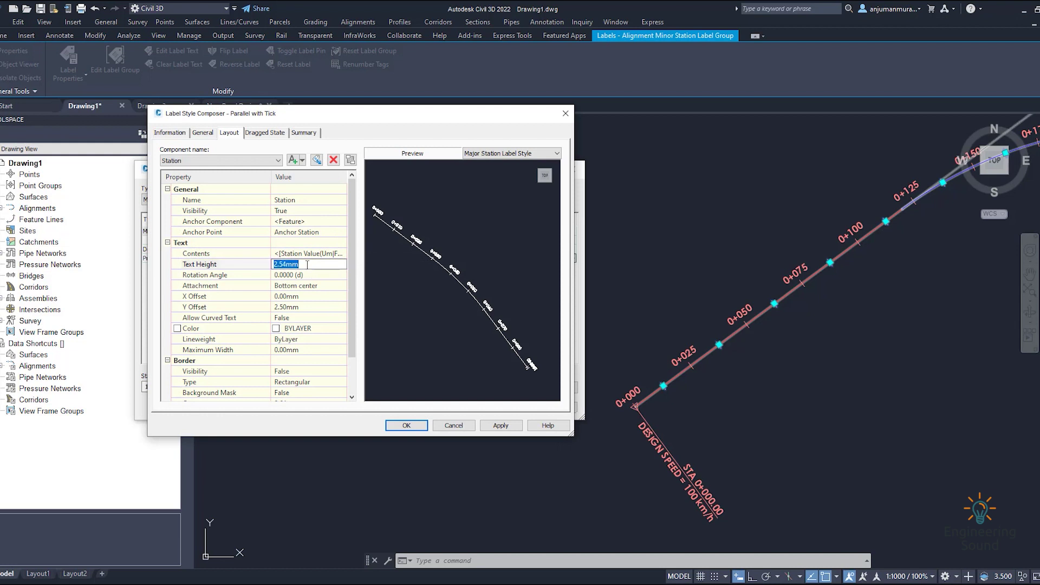
pyautogui.write('2.25')
pyautogui.click(301, 275)
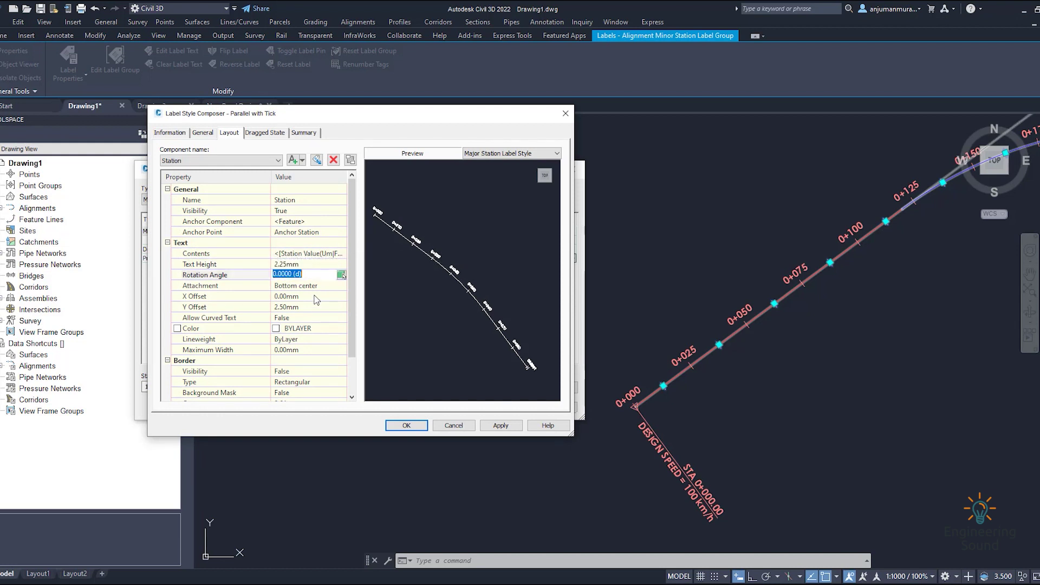
# Set the Station component's text colour to green and look over its remaining text and border properties.
pyautogui.click(301, 328)
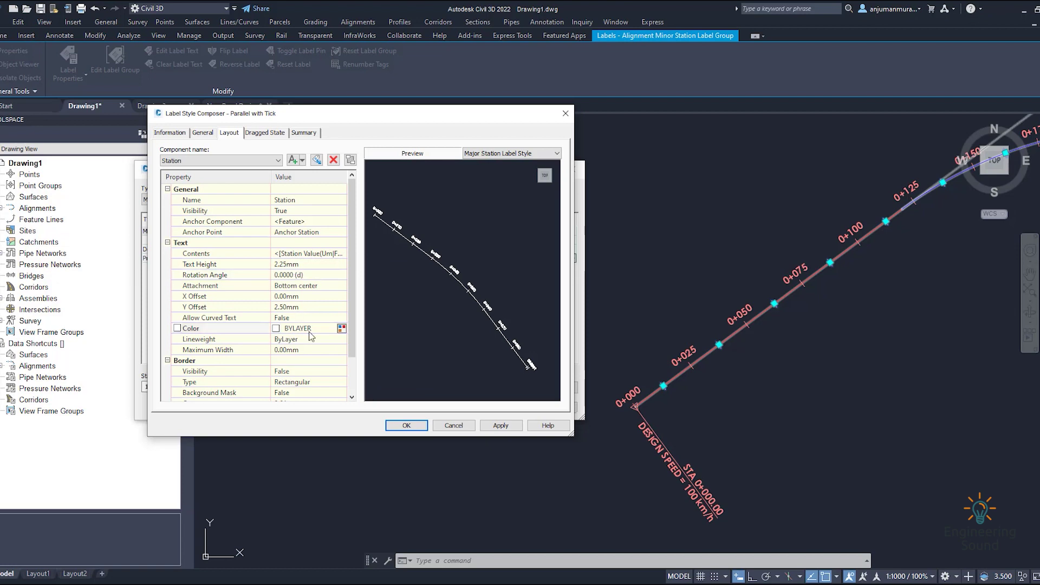
pyautogui.click(341, 328)
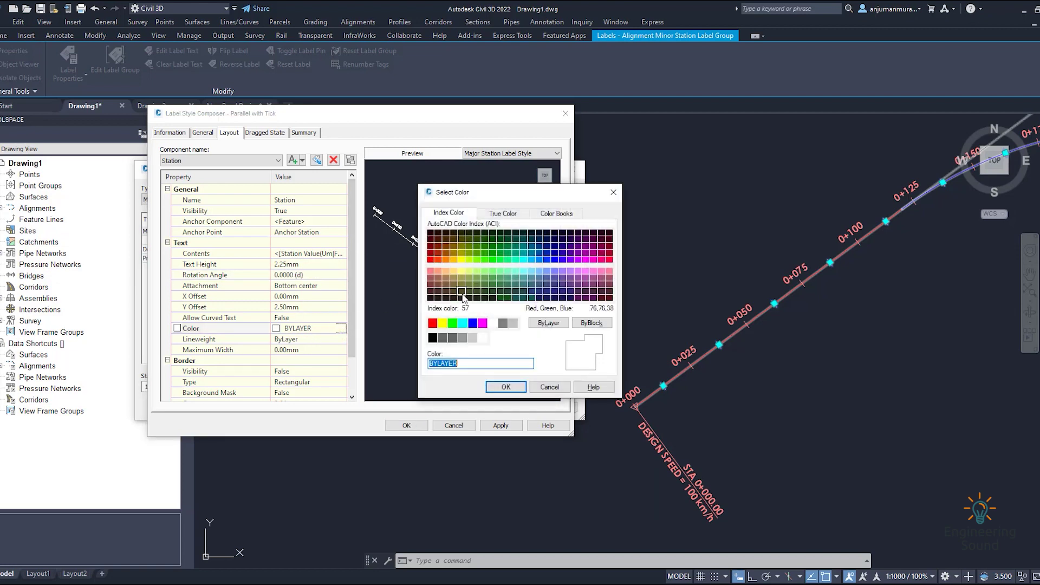
pyautogui.click(452, 323)
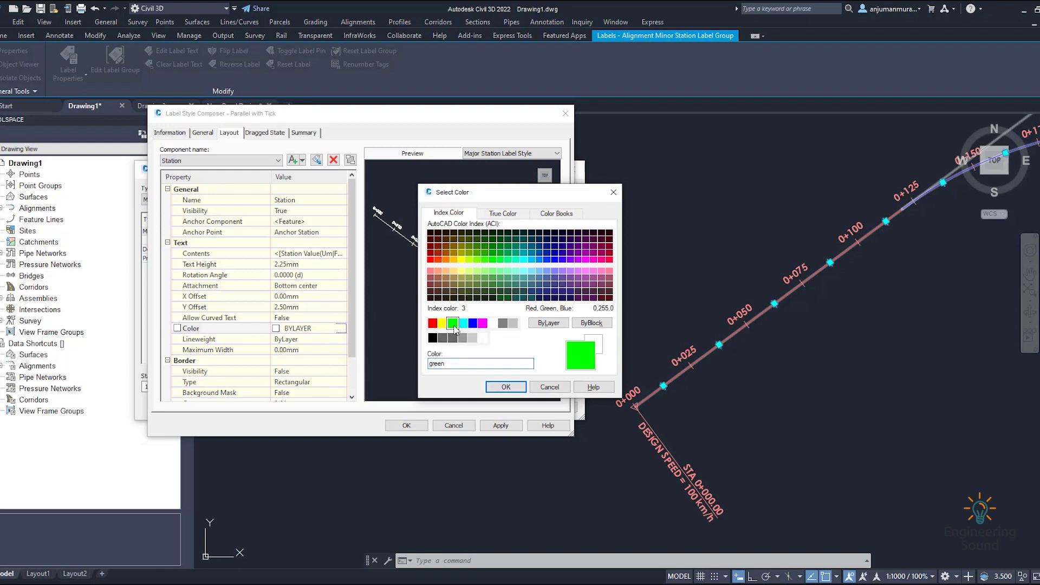
pyautogui.click(503, 383)
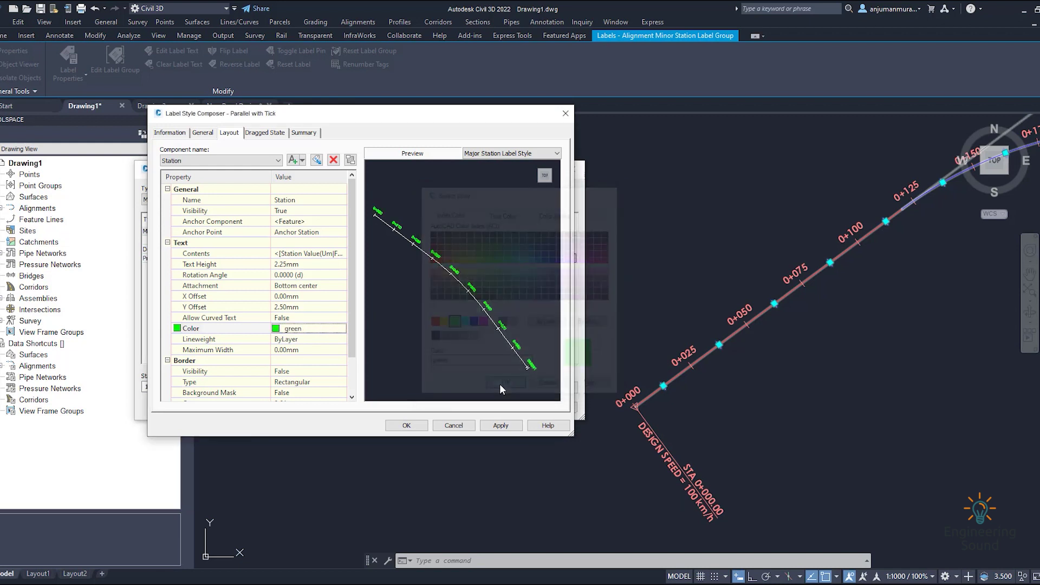
pyautogui.scroll(-2, 296, 352)
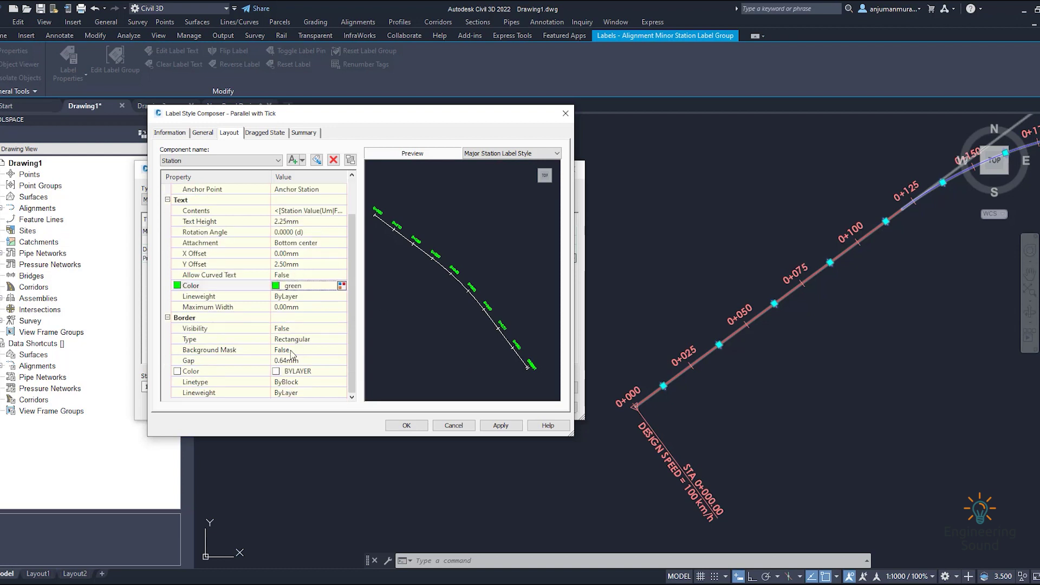
pyautogui.scroll(2, 293, 343)
pyautogui.scroll(-2, 287, 355)
pyautogui.scroll(2, 309, 261)
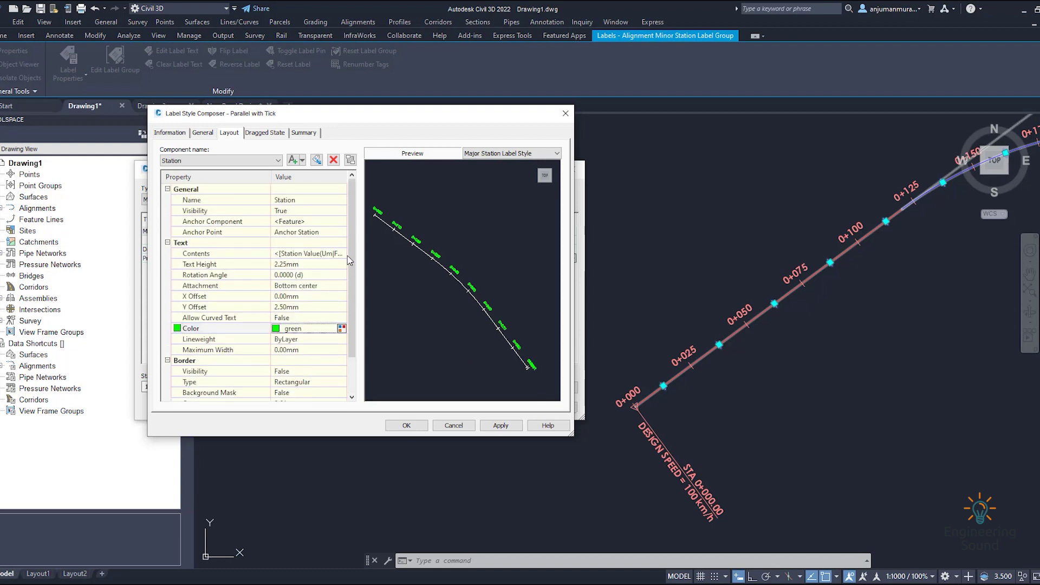
# Examine the Station component's text contents and the list of properties available for it, and leave the text editor without changes.
pyautogui.click(308, 253)
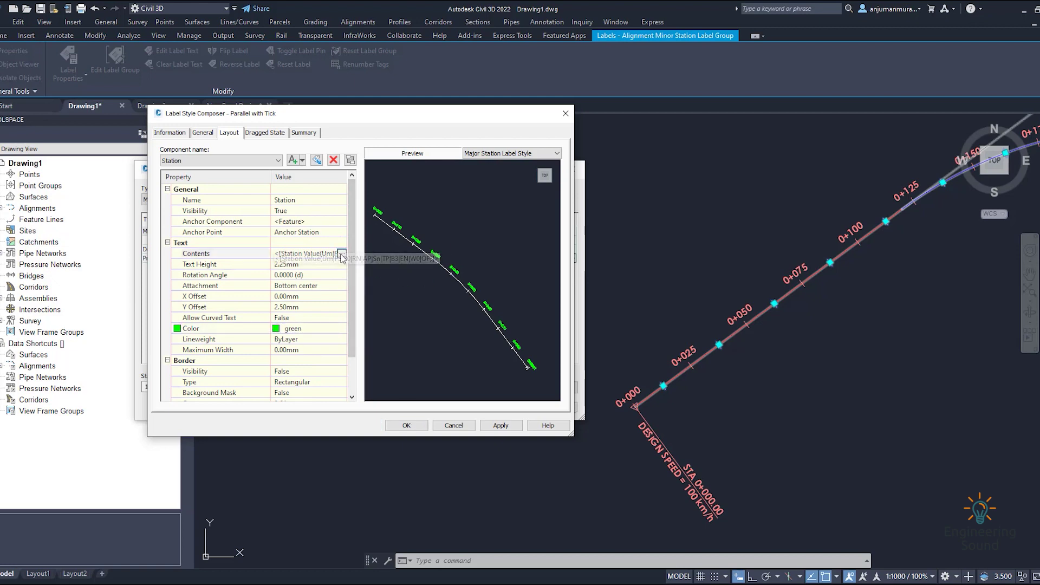
pyautogui.click(342, 253)
pyautogui.hotkey('ctrl', 'a')
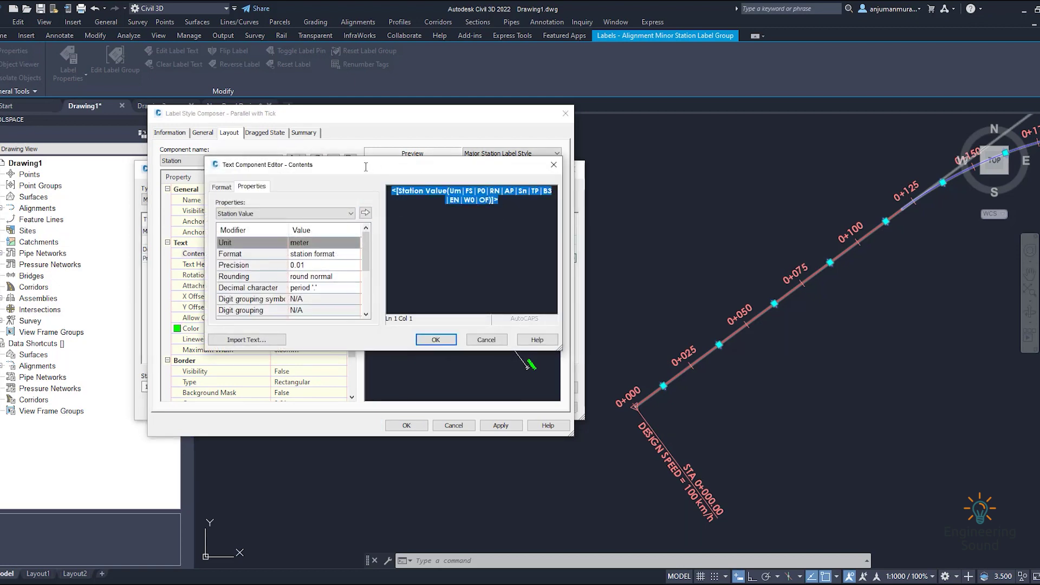
pyautogui.click(286, 214)
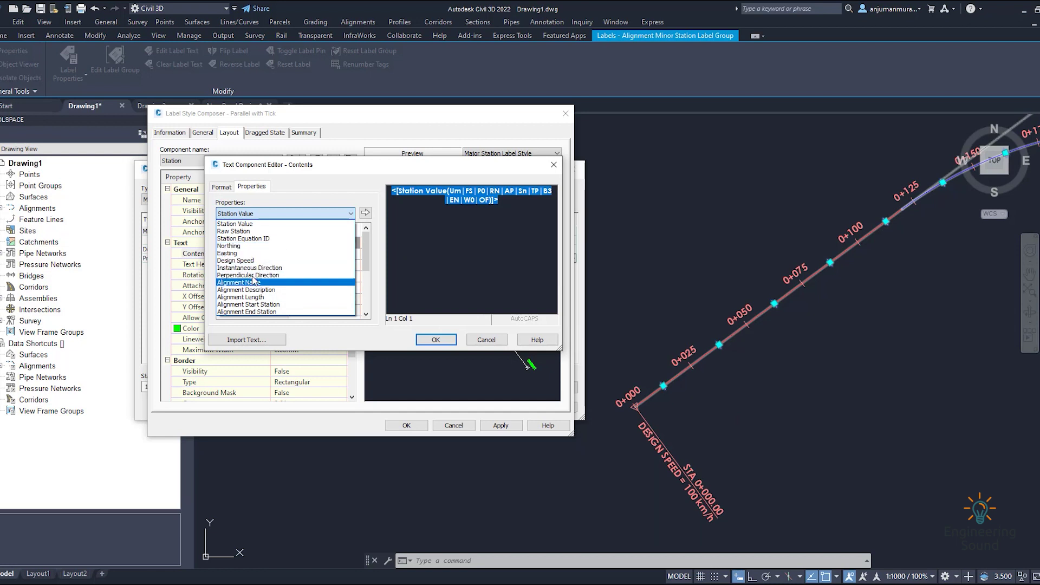
pyautogui.click(356, 185)
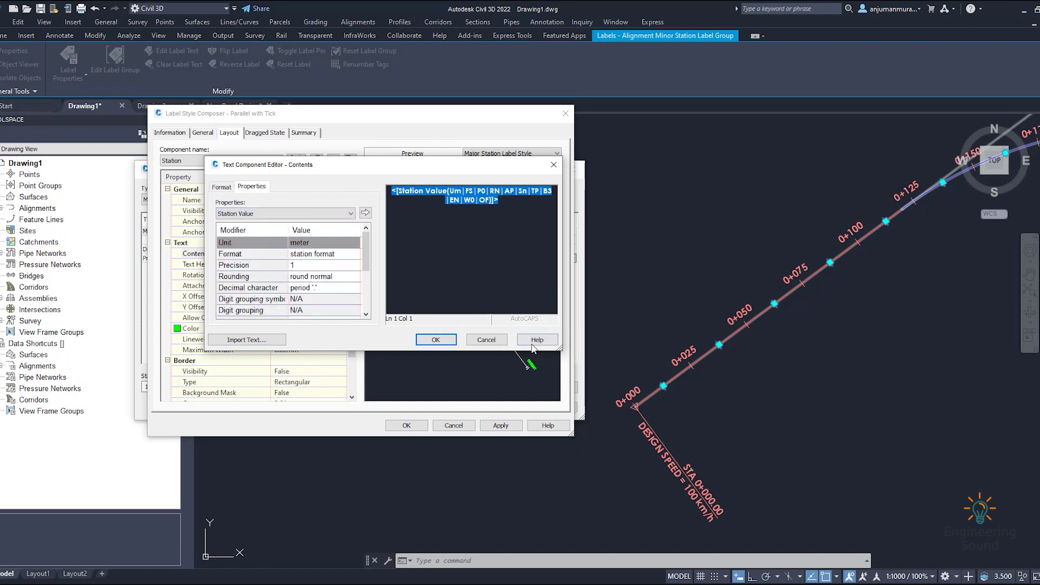
pyautogui.click(485, 339)
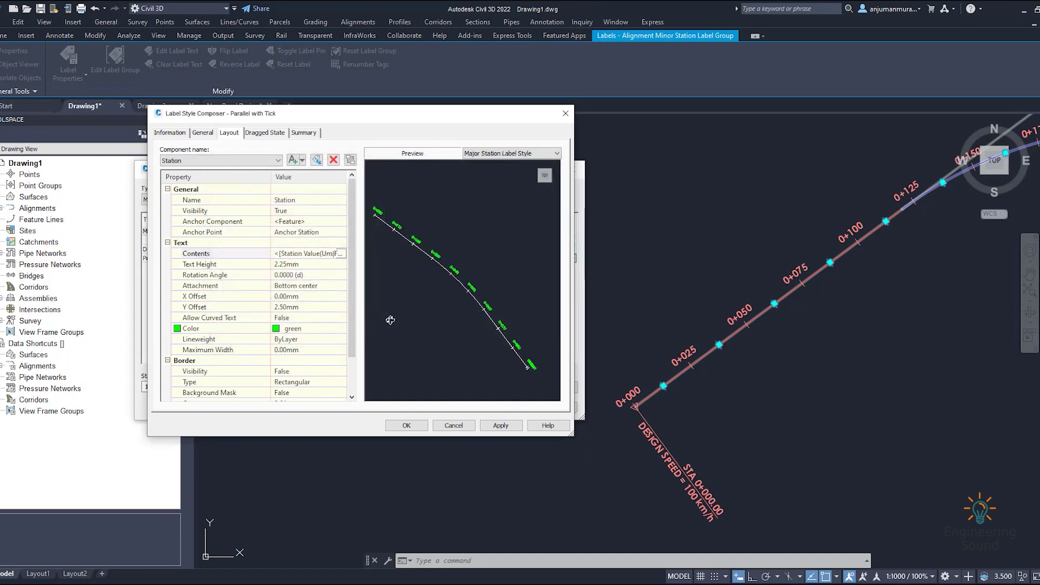
# Apply the Parallel with Tick style changes, review its information, text style and summary settings, and accept the style for the major stations.
pyautogui.click(497, 426)
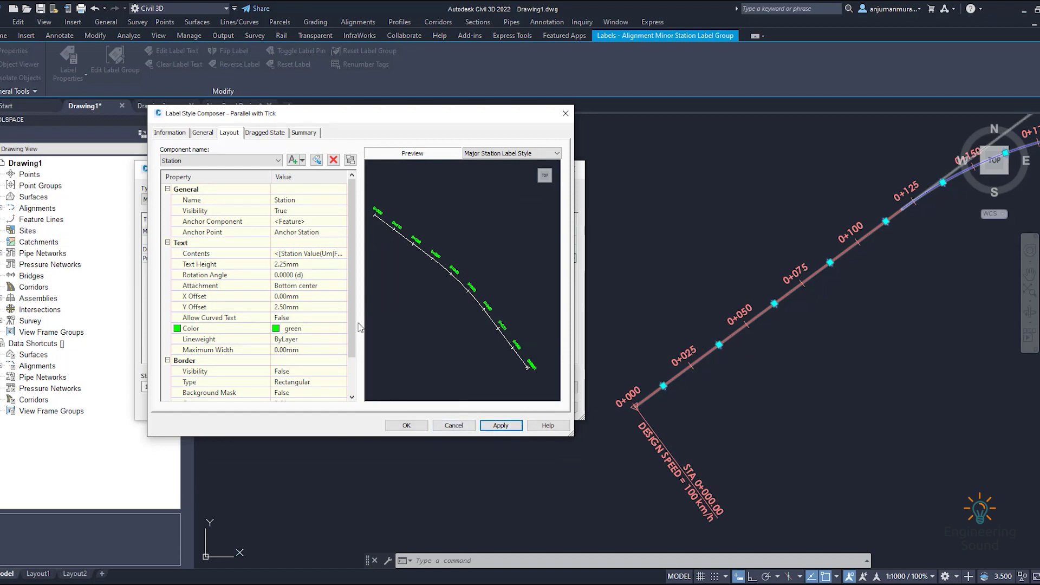
pyautogui.click(166, 132)
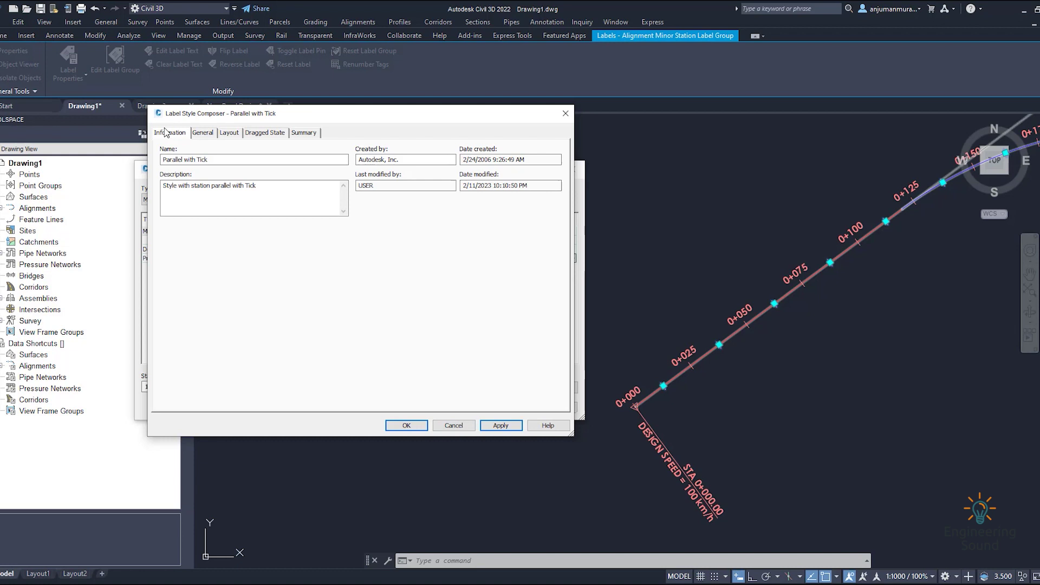
pyautogui.click(204, 133)
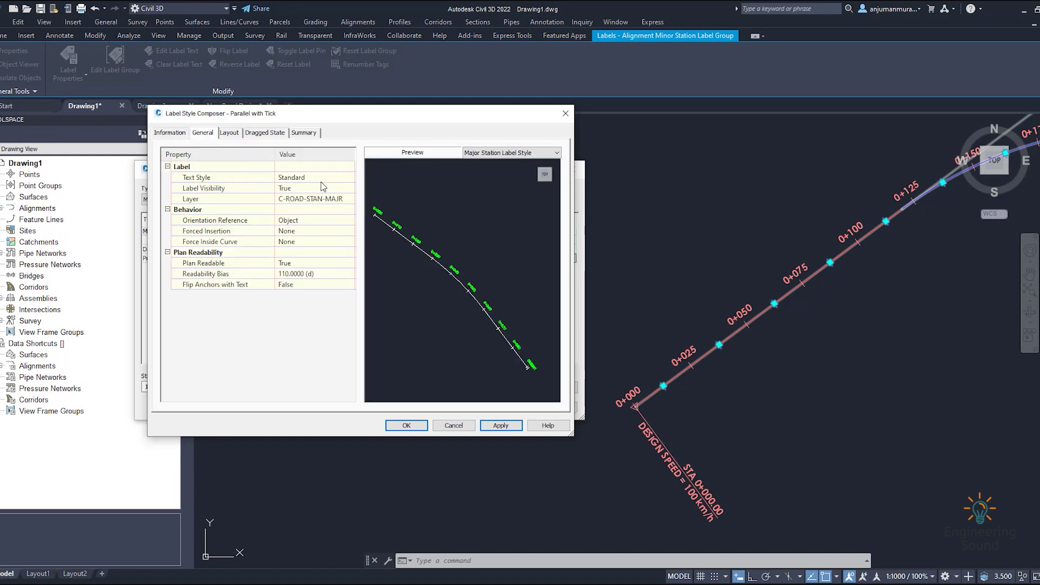
pyautogui.click(323, 180)
pyautogui.click(349, 178)
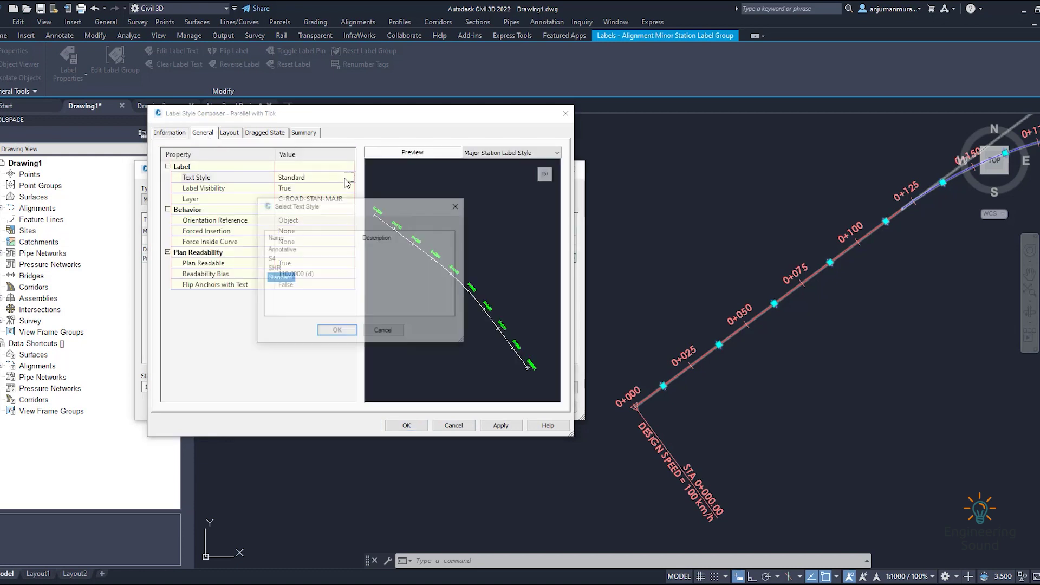
pyautogui.click(457, 206)
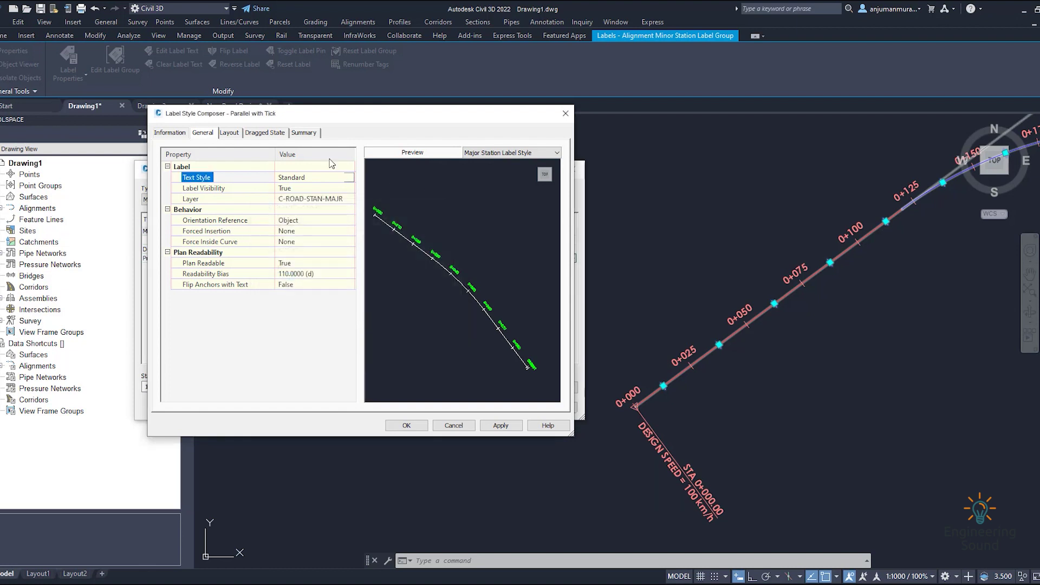
pyautogui.click(303, 134)
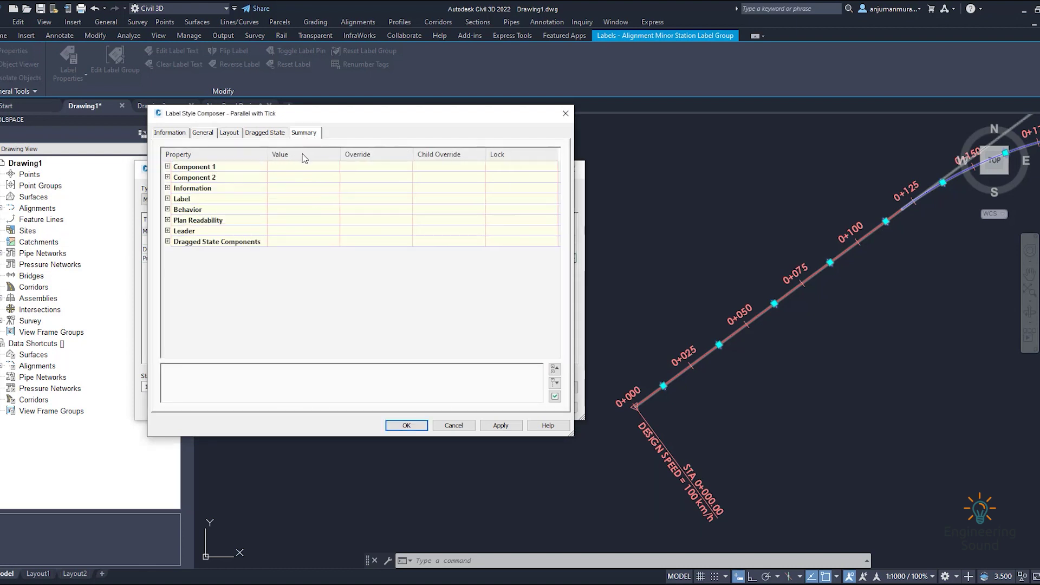
pyautogui.click(565, 114)
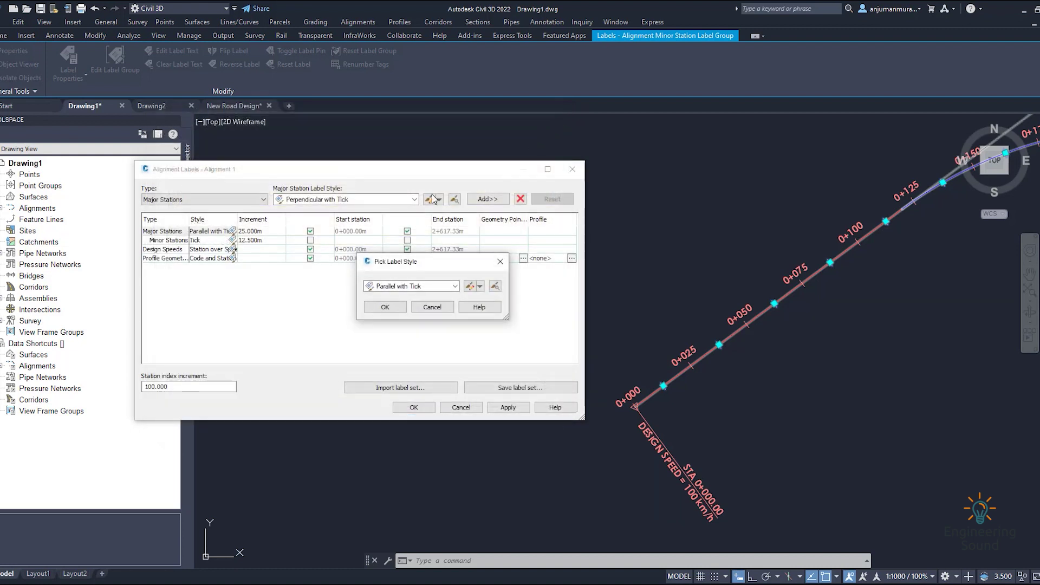
pyautogui.click(399, 308)
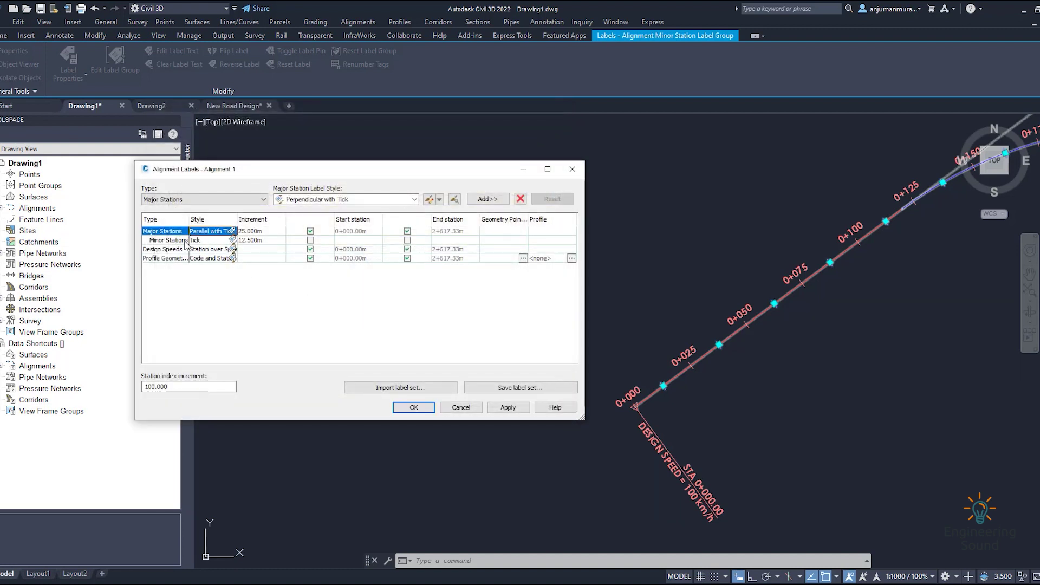
# Check the minor stations' Tick label style definition and keep that style selected.
pyautogui.click(232, 240)
pyautogui.click(469, 286)
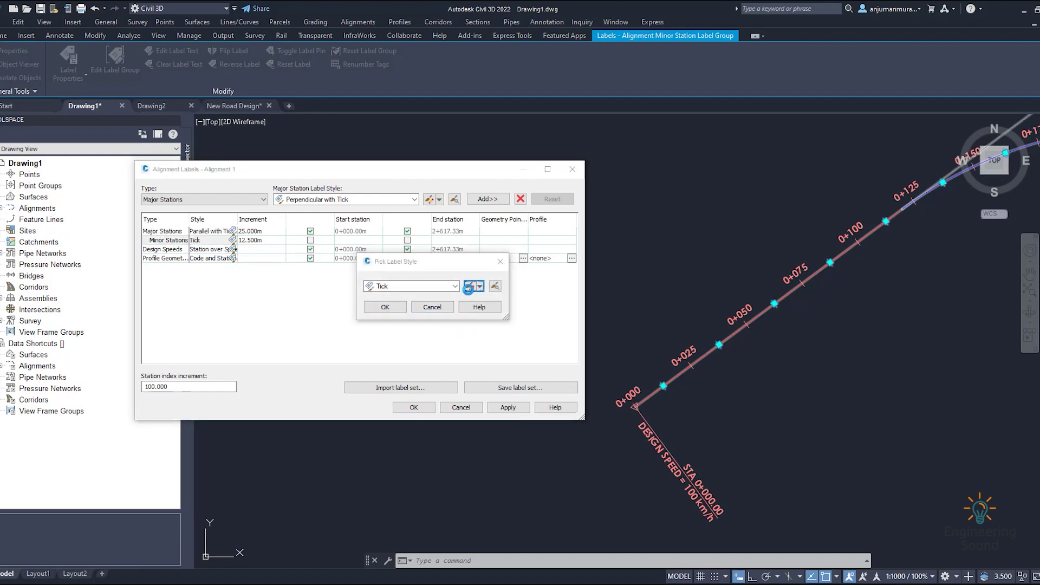
pyautogui.click(566, 114)
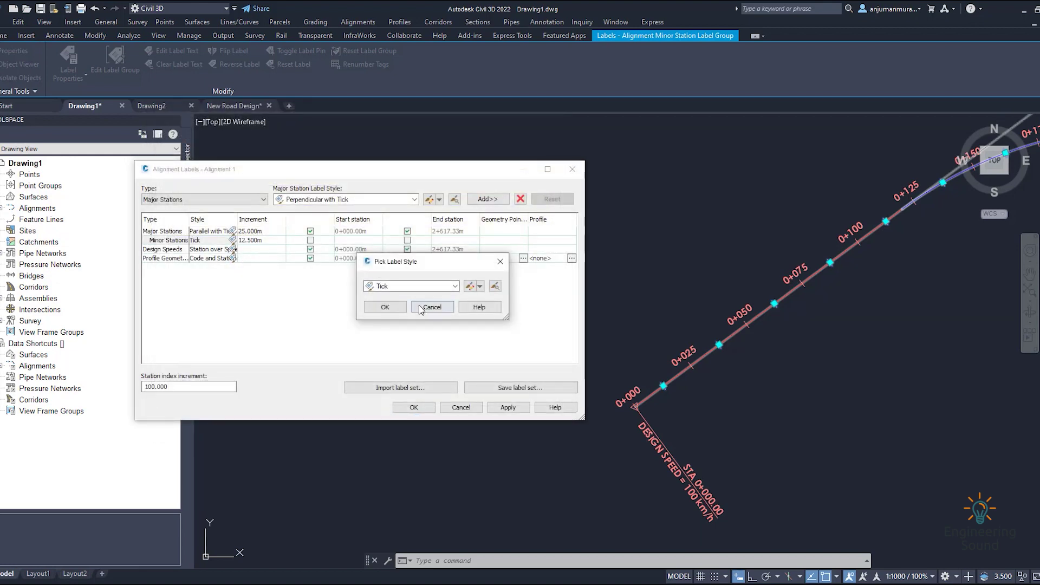
pyautogui.click(386, 308)
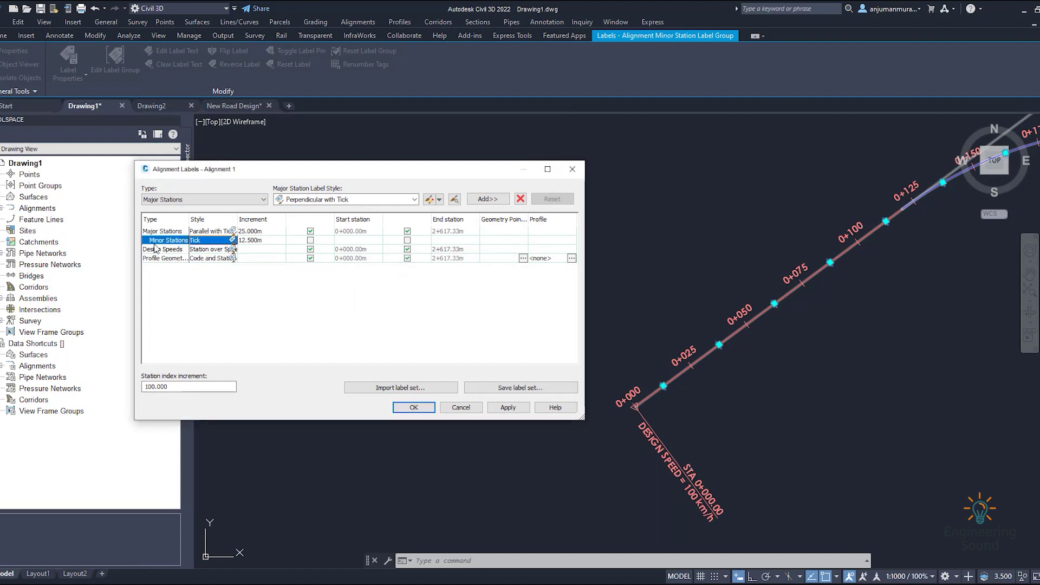
# In the design speeds' Station over Speed label style, set the Station component's text colour to magenta and accept the style.
pyautogui.click(232, 249)
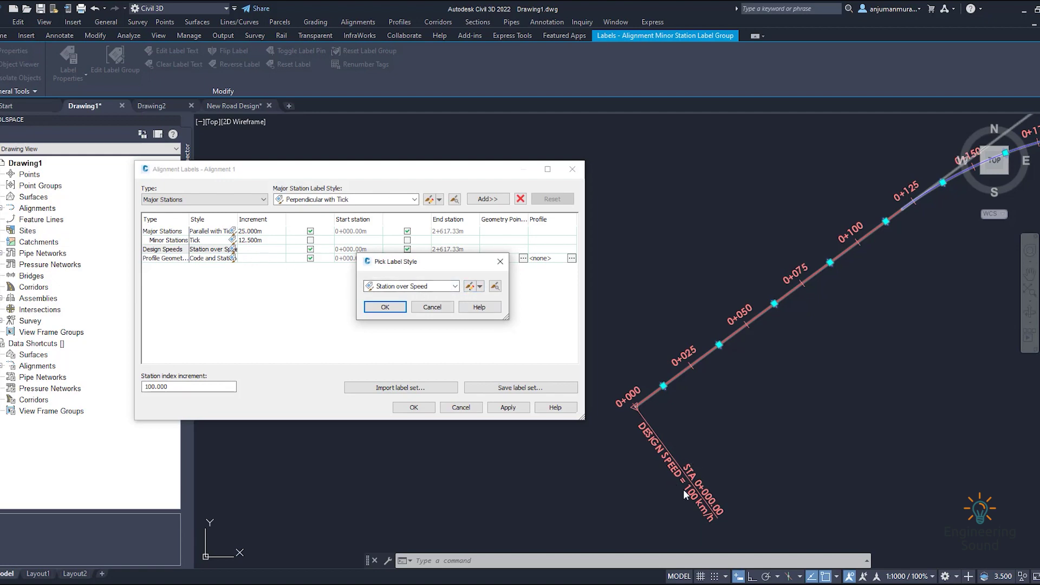
pyautogui.click(469, 286)
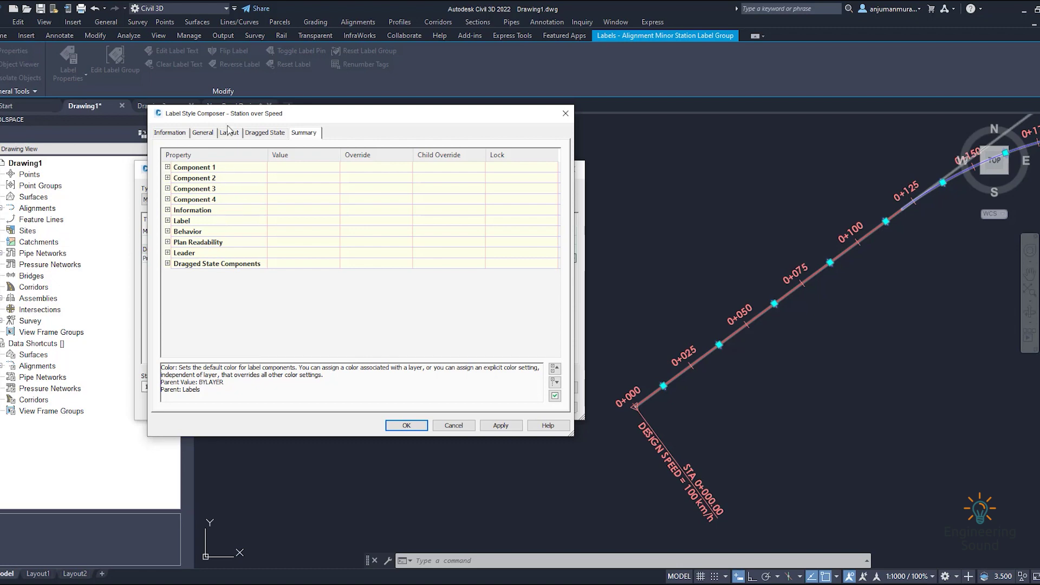
pyautogui.click(229, 132)
pyautogui.click(321, 331)
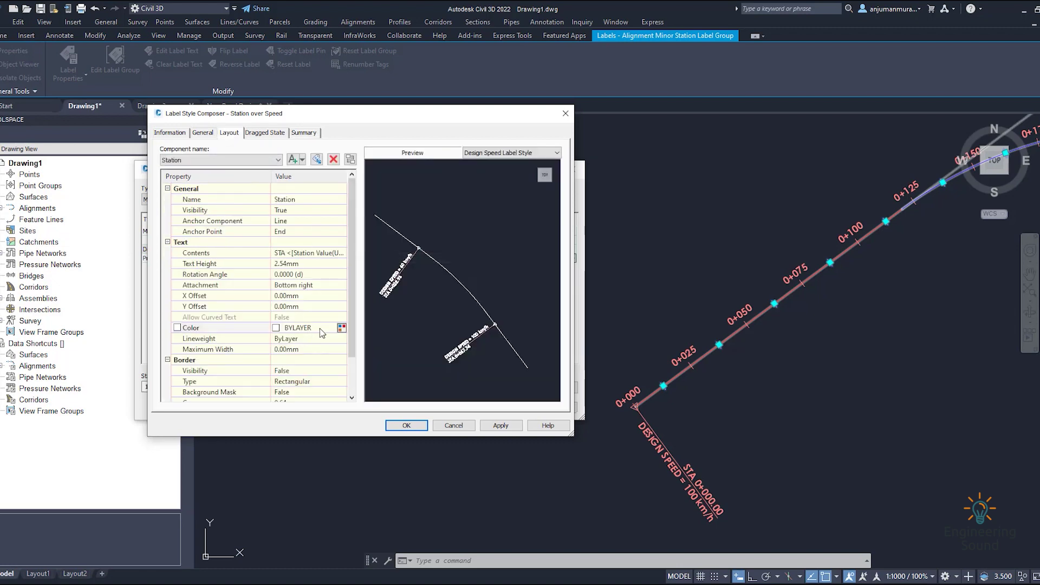
pyautogui.click(342, 327)
pyautogui.click(482, 323)
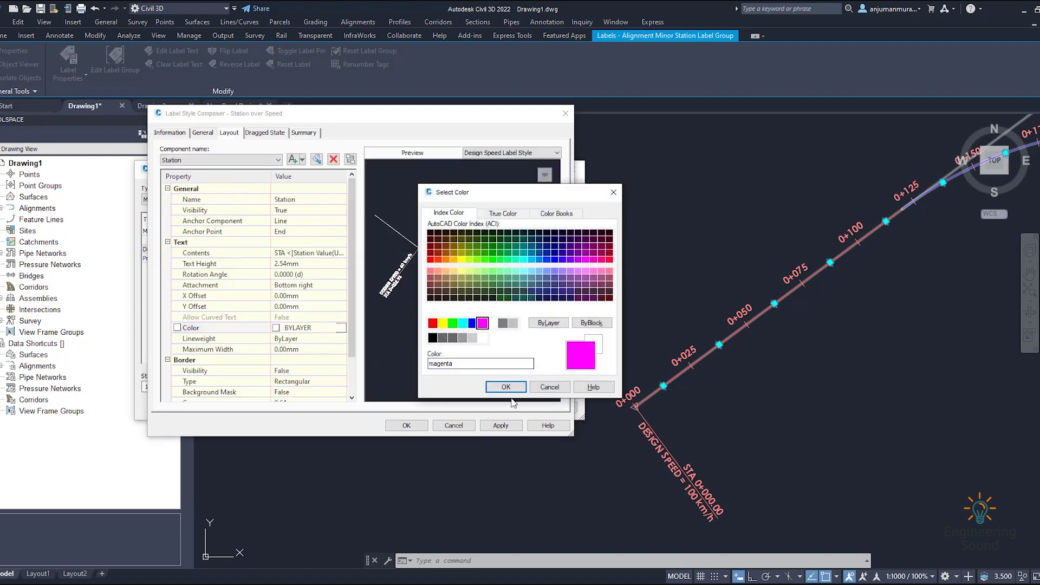
pyautogui.click(505, 386)
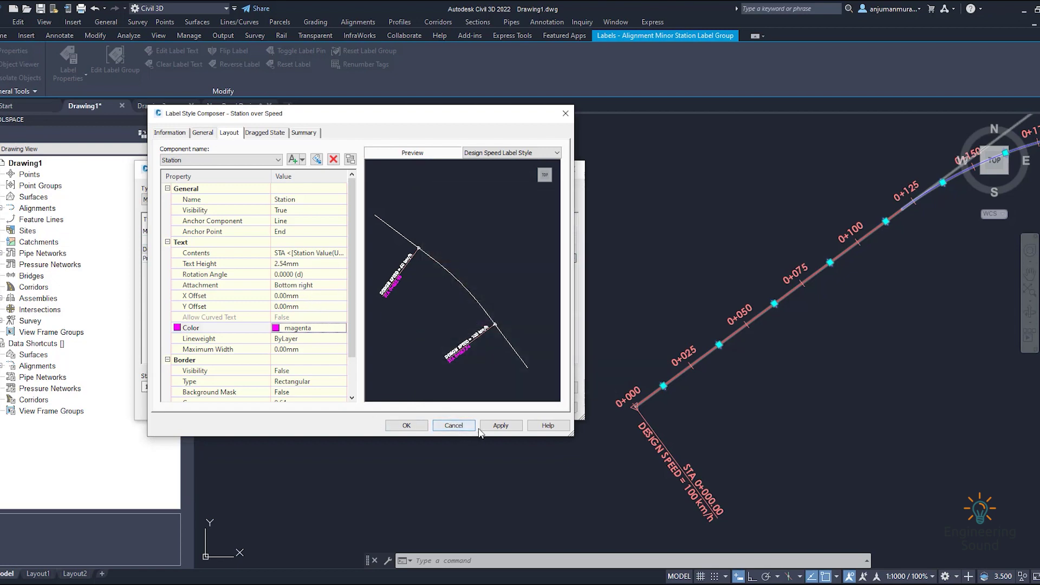
pyautogui.click(498, 425)
pyautogui.click(424, 425)
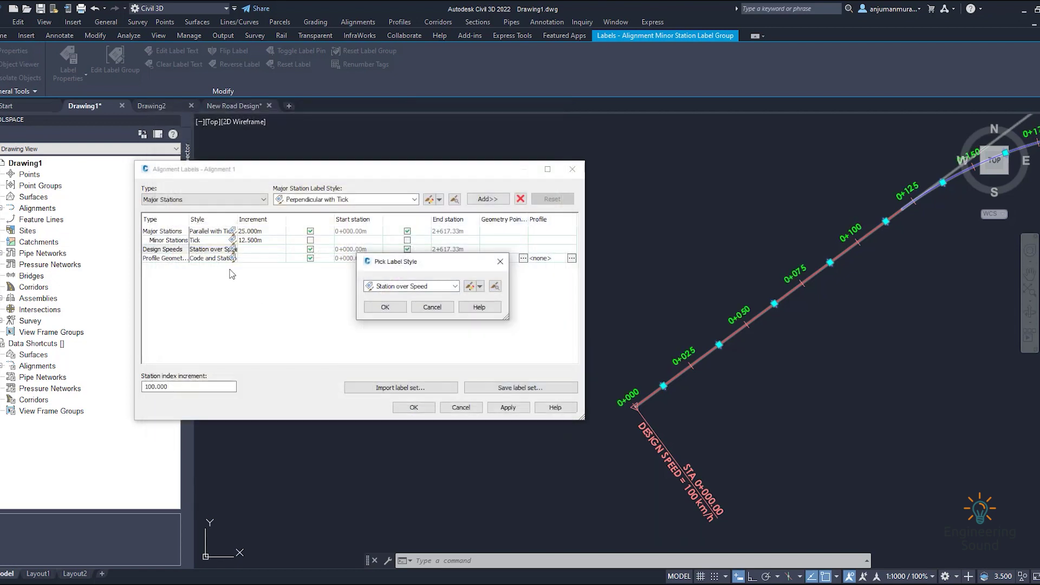
pyautogui.click(386, 307)
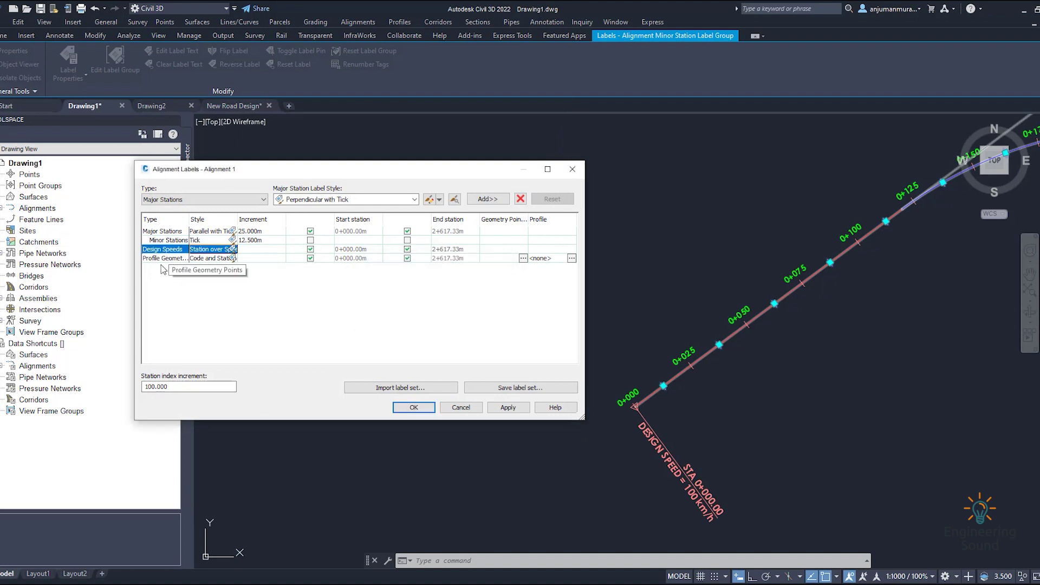
# Look over the profile geometry points' Code and Station label style and keep it selected.
pyautogui.click(232, 258)
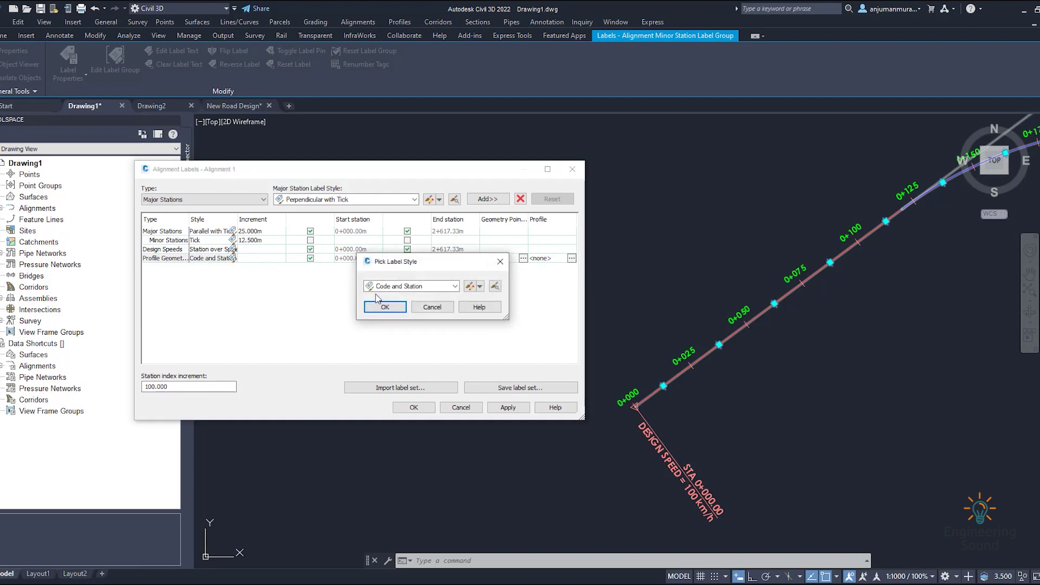
pyautogui.click(475, 283)
pyautogui.click(447, 299)
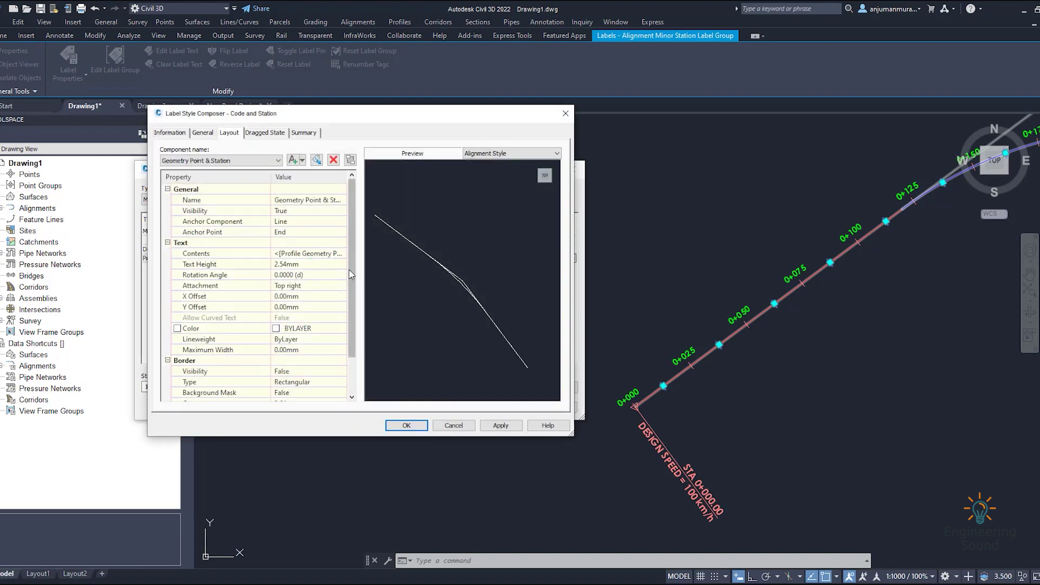
pyautogui.click(565, 113)
pyautogui.click(385, 308)
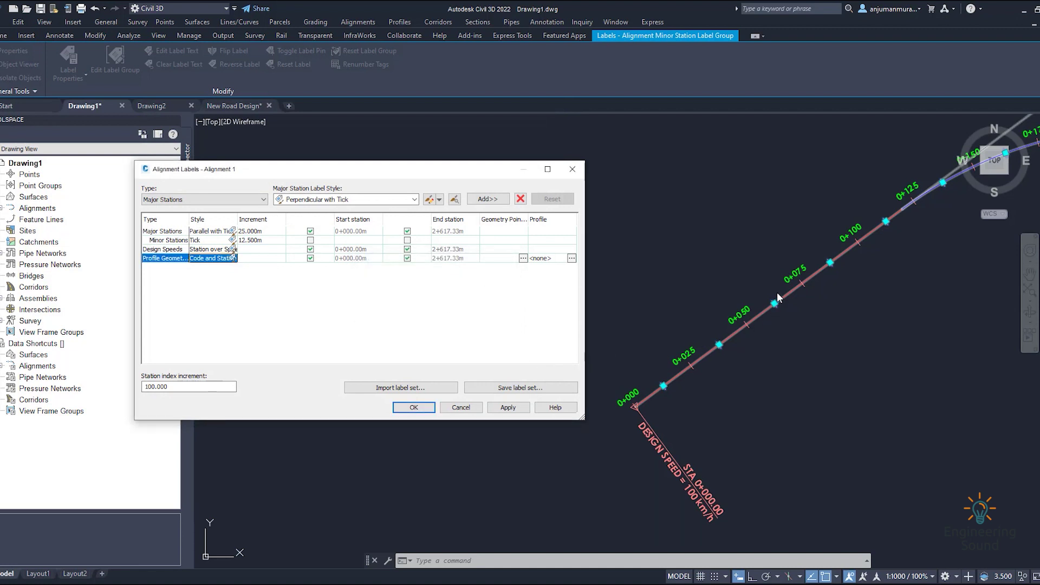
# Apply and accept Alignment 1's label changes, and clear the label selection in the drawing.
pyautogui.click(508, 408)
pyautogui.click(413, 407)
pyautogui.scroll(-2, 591, 416)
pyautogui.scroll(2, 534, 360)
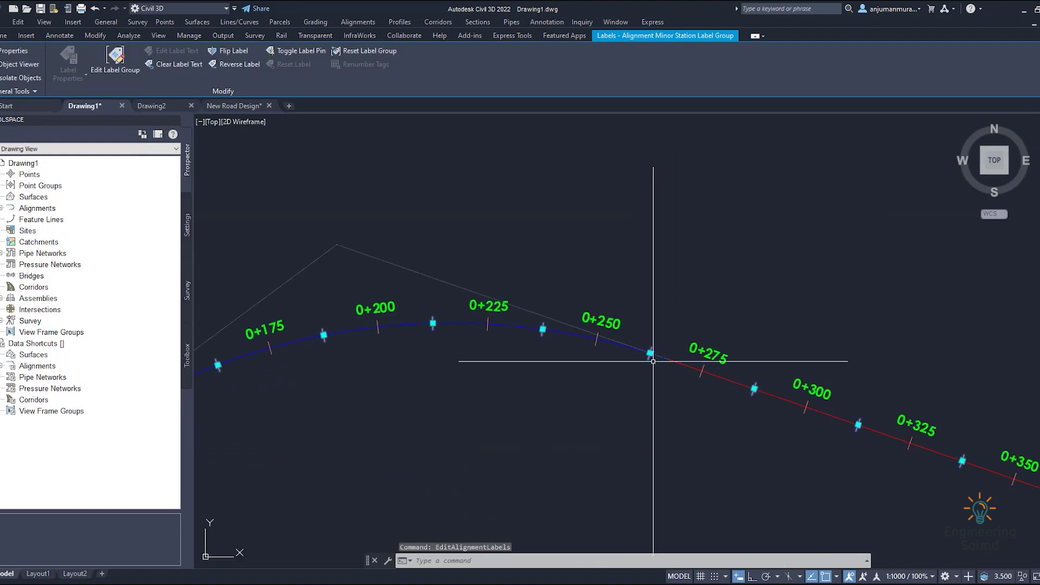
pyautogui.press('Escape')
# Reopen Alignment 1's labels and set the Station component's Y offset to 5 mm in the major stations' Parallel with Tick style.
pyautogui.click(601, 307)
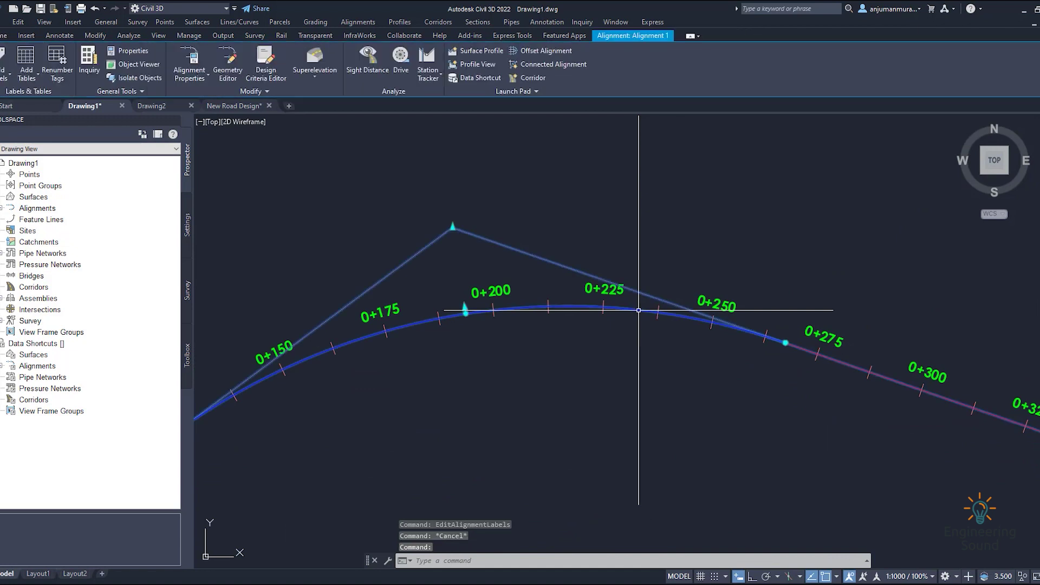
pyautogui.rightClick(600, 296)
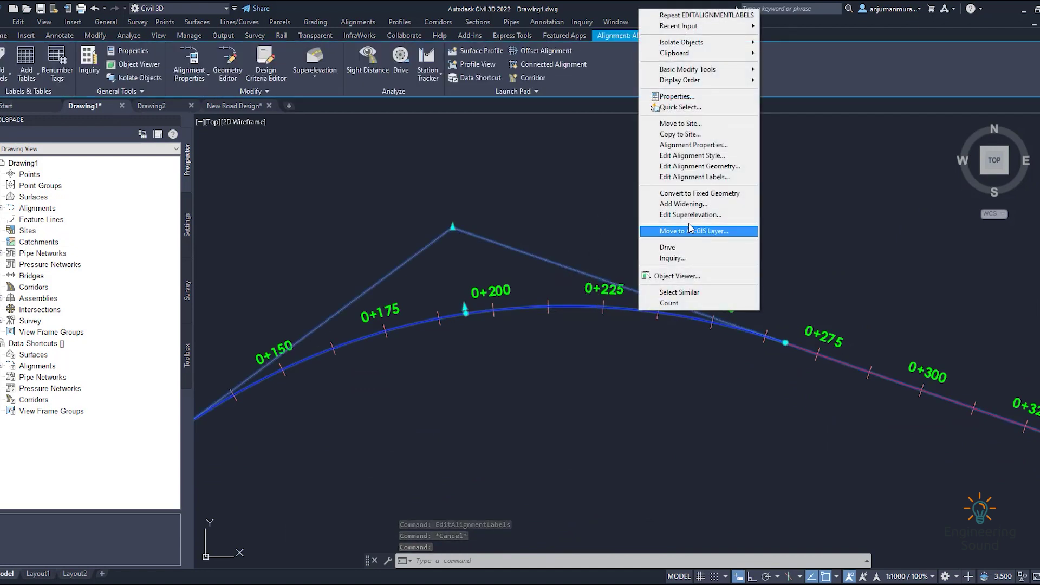
pyautogui.click(700, 177)
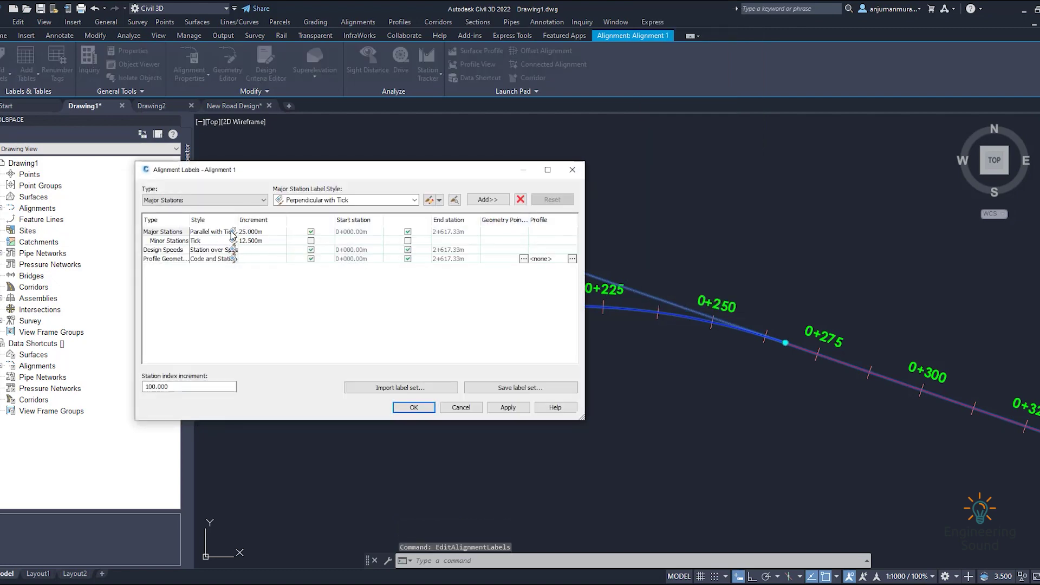
pyautogui.click(233, 232)
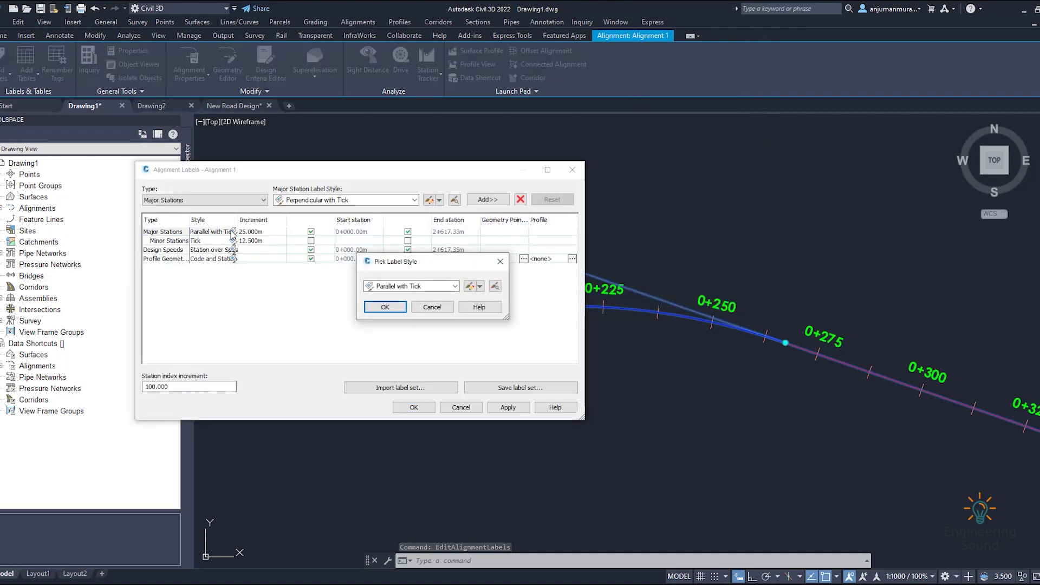
pyautogui.click(470, 286)
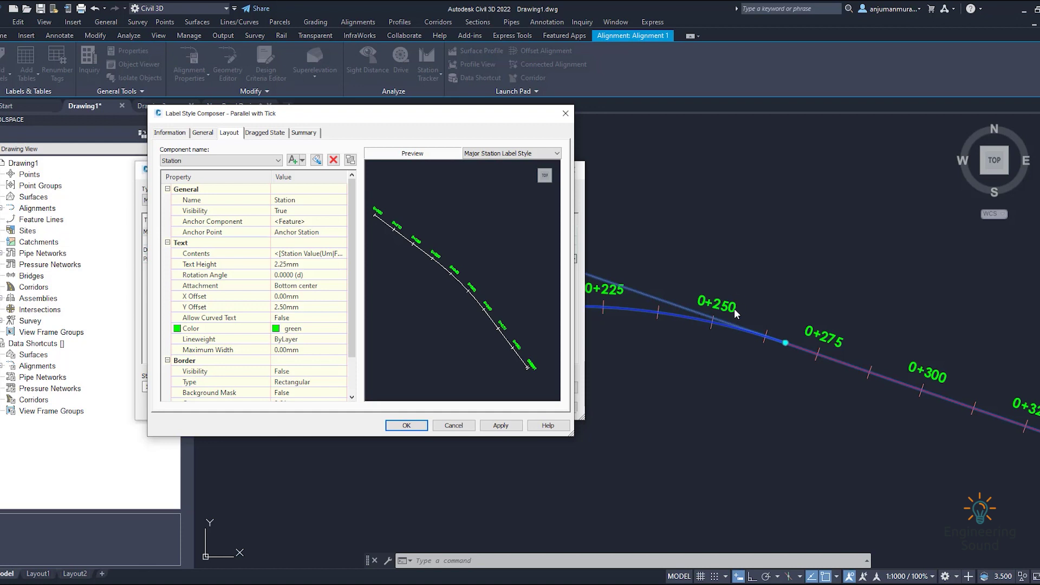
pyautogui.click(302, 307)
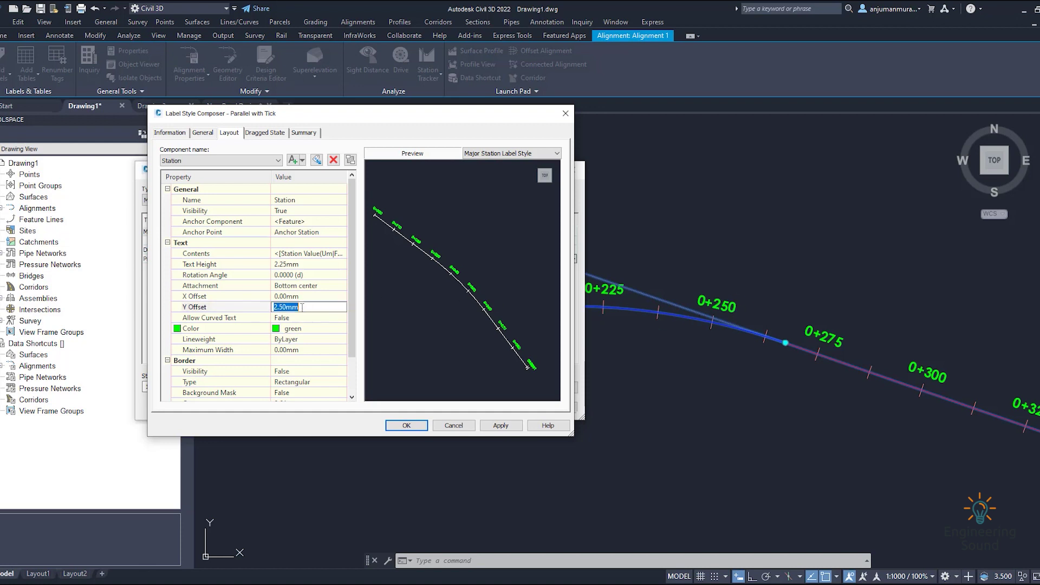
pyautogui.write('4')
# Set the Station component's text height to 90 mm in the Parallel with Tick label style.
pyautogui.click(303, 263)
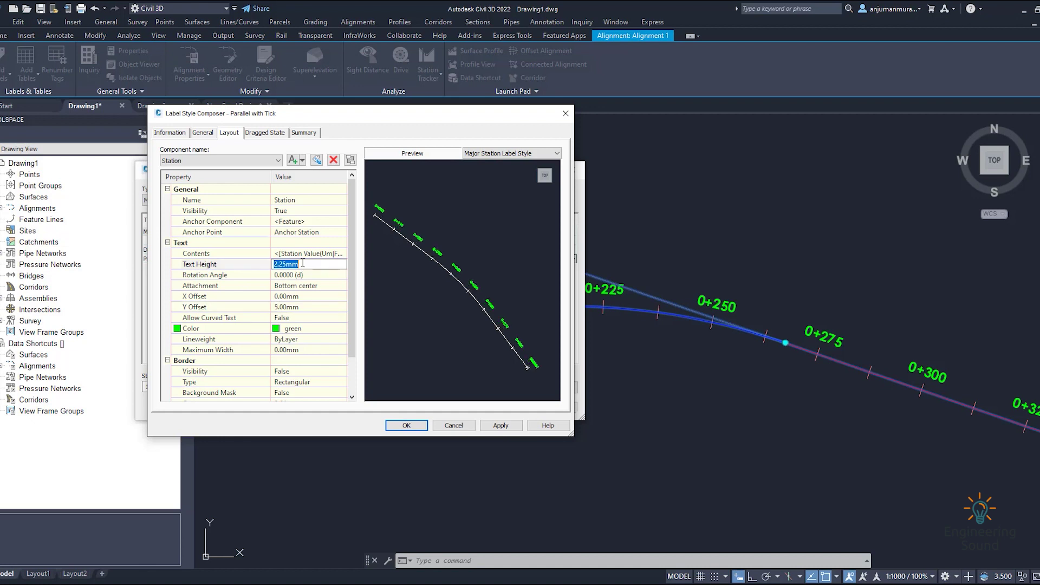
pyautogui.write('90')
pyautogui.press('Return')
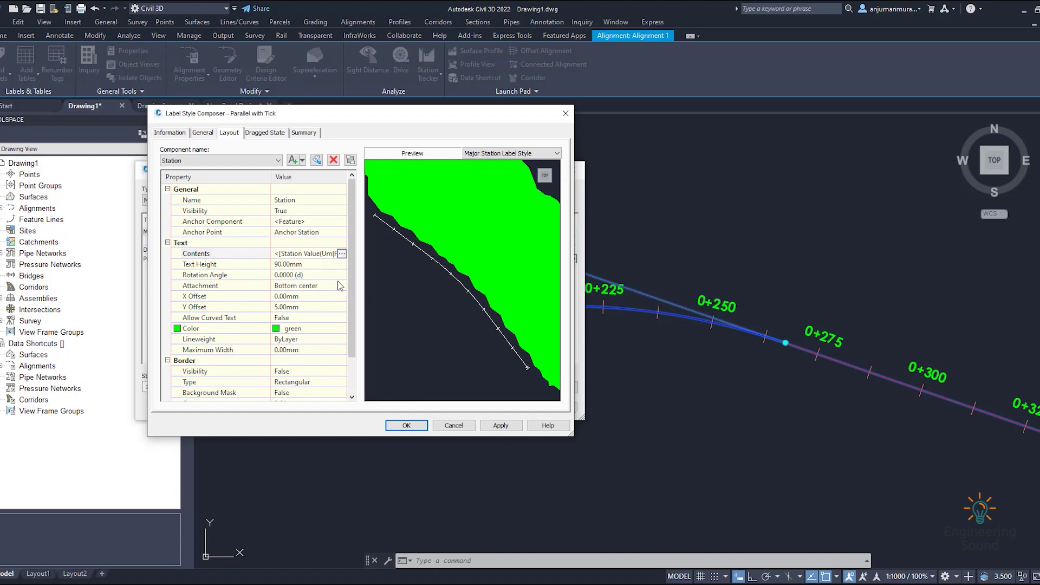
# Apply the edited Parallel with Tick label style to Alignment 1's major stations.
pyautogui.click(512, 427)
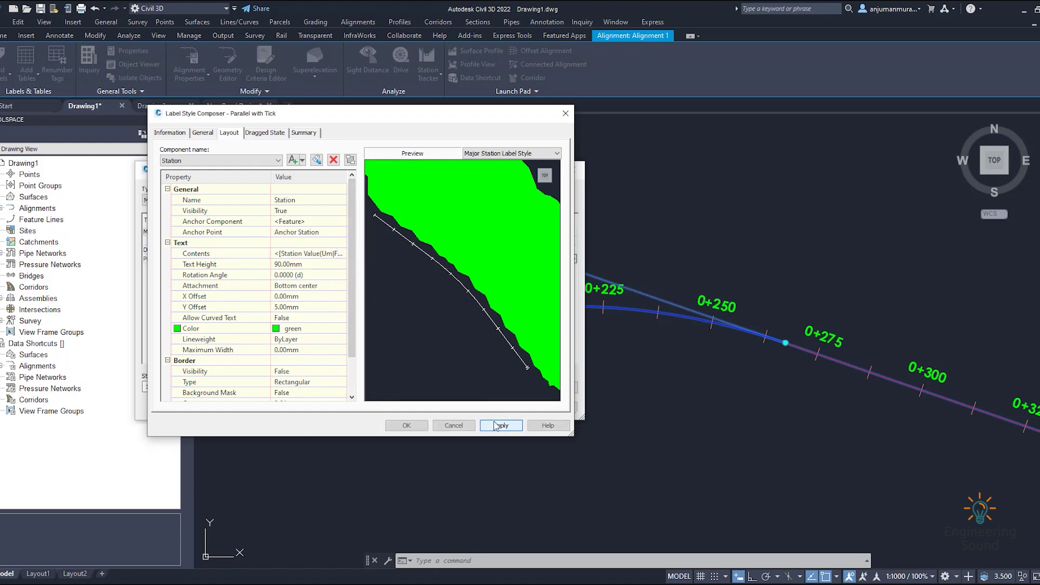
pyautogui.click(448, 424)
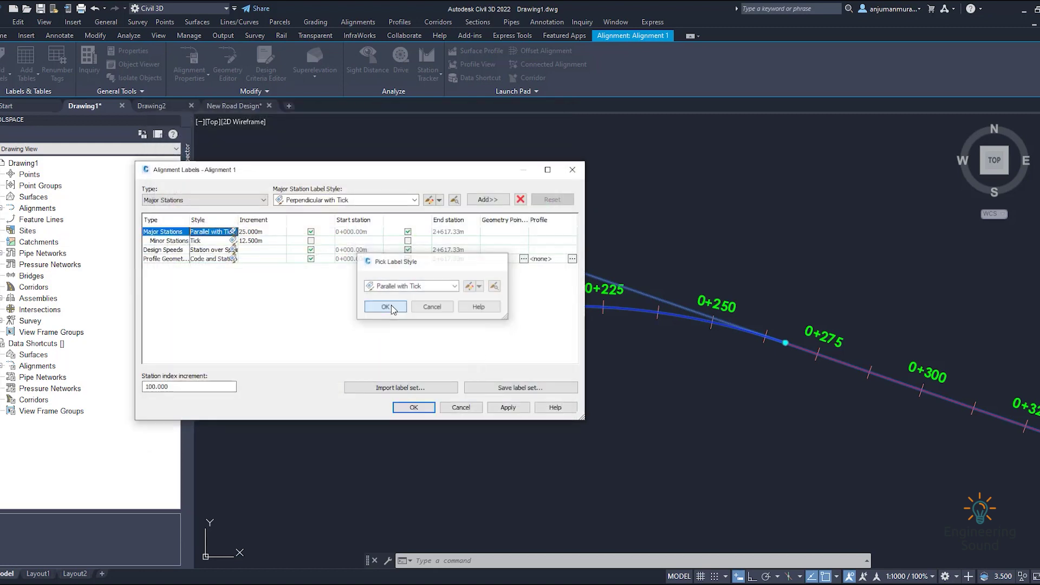
pyautogui.click(385, 307)
pyautogui.click(508, 408)
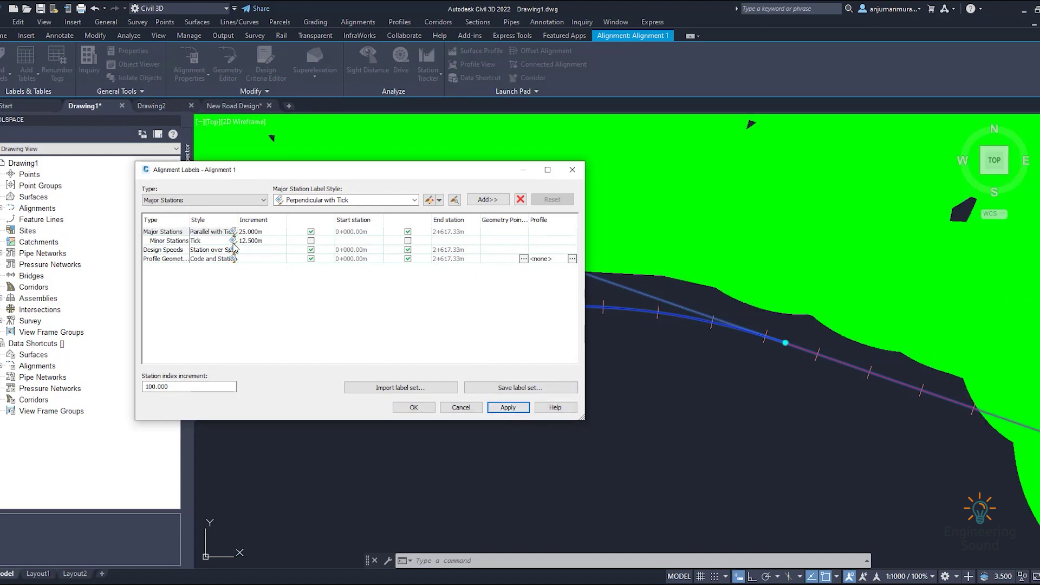
# Reopen the major stations' Parallel with Tick style and set the Station component's text height to 2.25 mm.
pyautogui.click(233, 232)
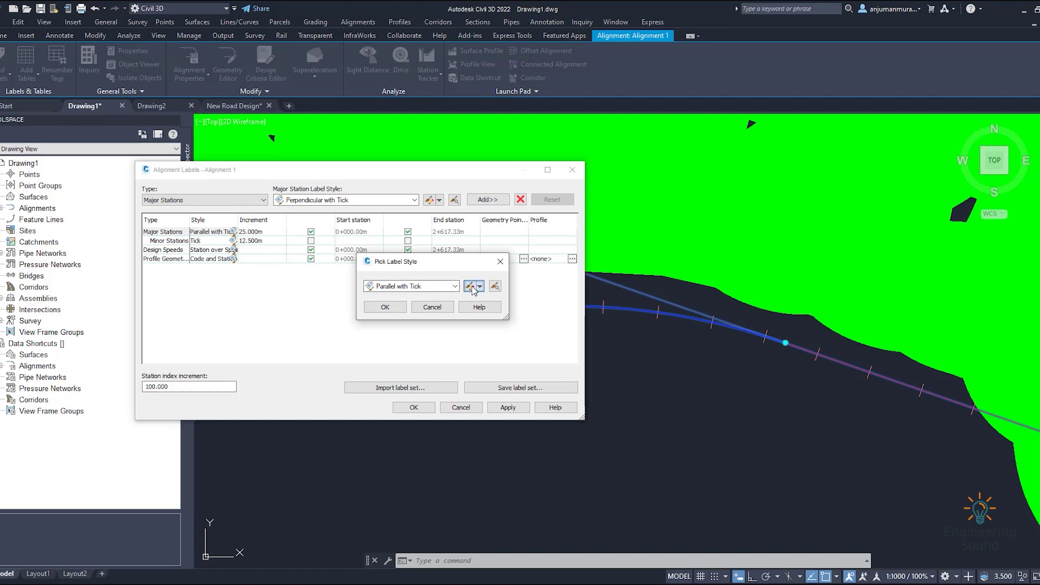
pyautogui.click(470, 288)
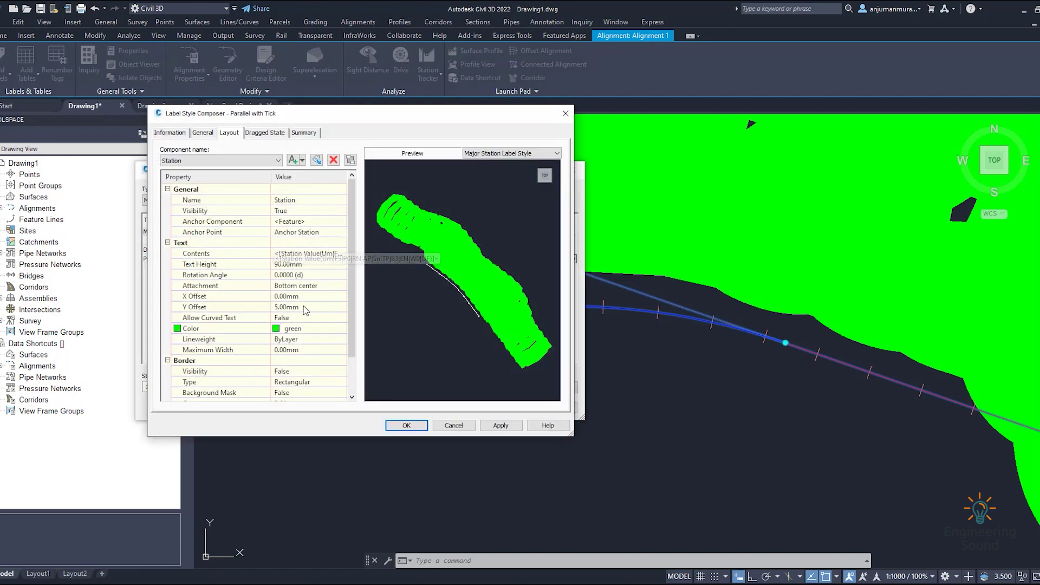
pyautogui.click(308, 262)
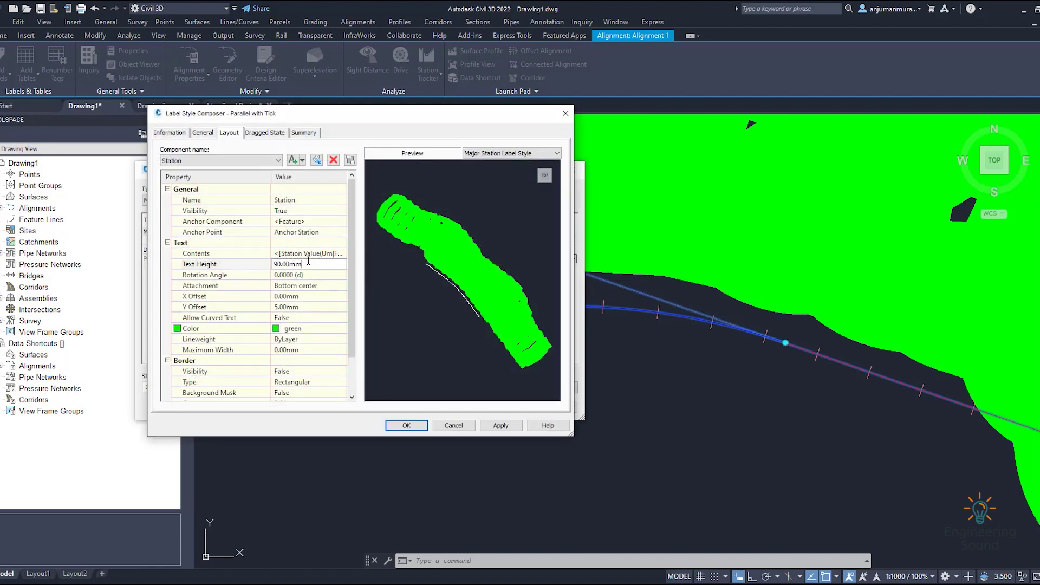
pyautogui.doubleClick(284, 263)
pyautogui.write('2.25')
pyautogui.click(317, 296)
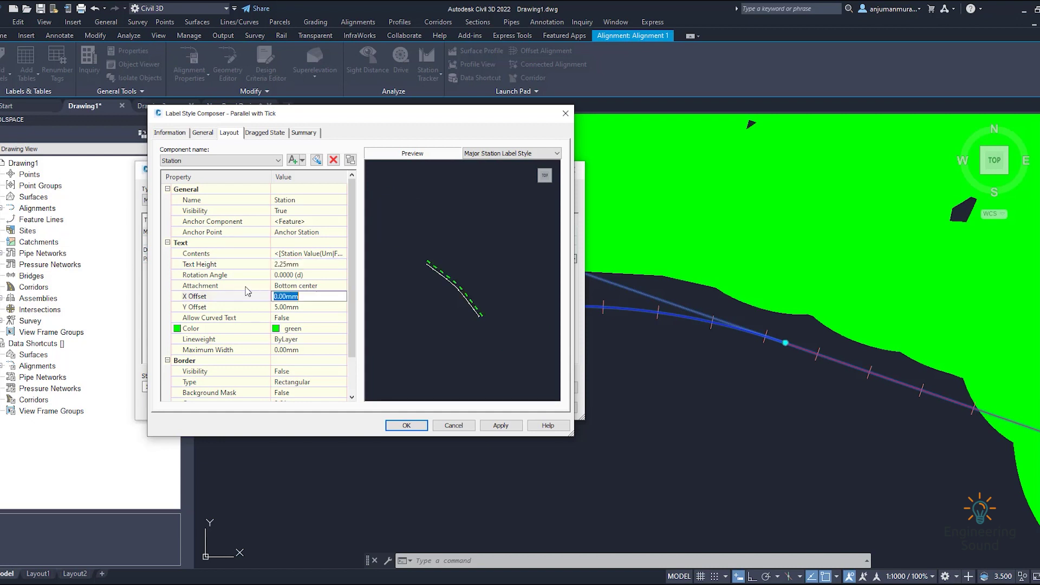
# Set the Station component's rotation angle to 90 degrees and apply the label style to Alignment 1's major stations.
pyautogui.click(305, 274)
pyautogui.moveTo(299, 275); pyautogui.dragTo(273, 274)
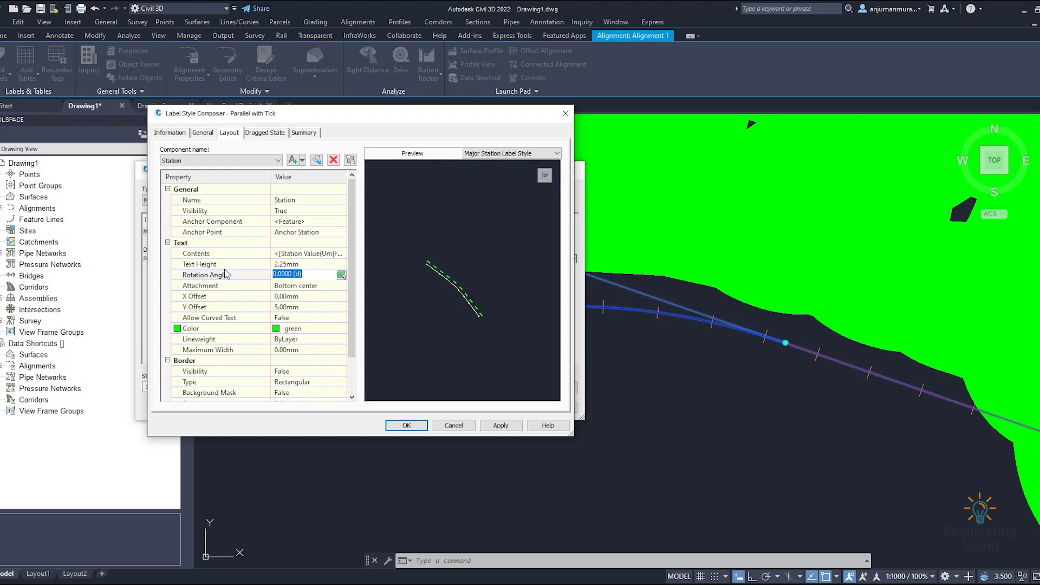
pyautogui.write('90')
pyautogui.click(305, 288)
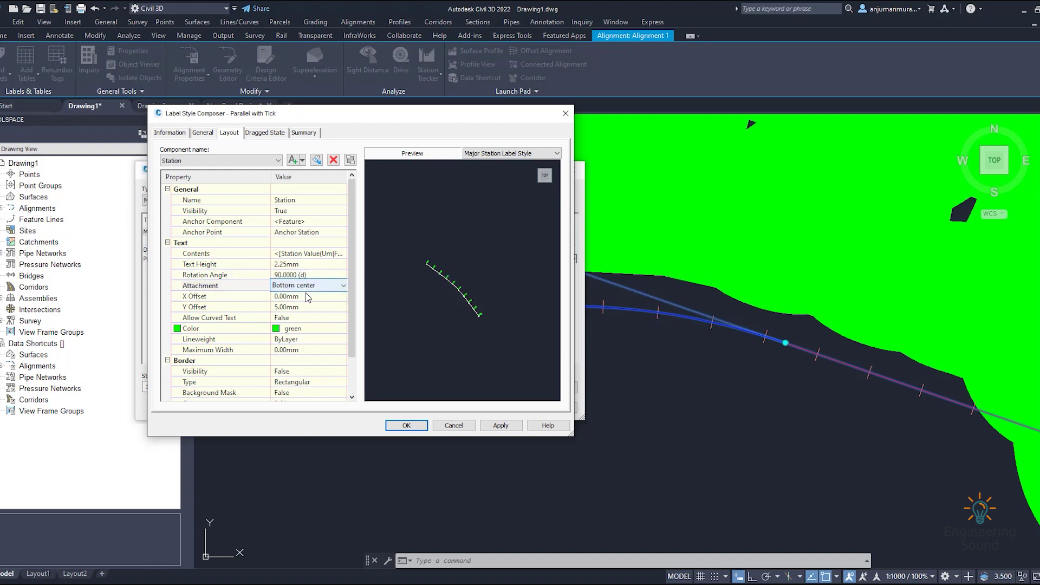
pyautogui.click(497, 427)
pyautogui.click(406, 425)
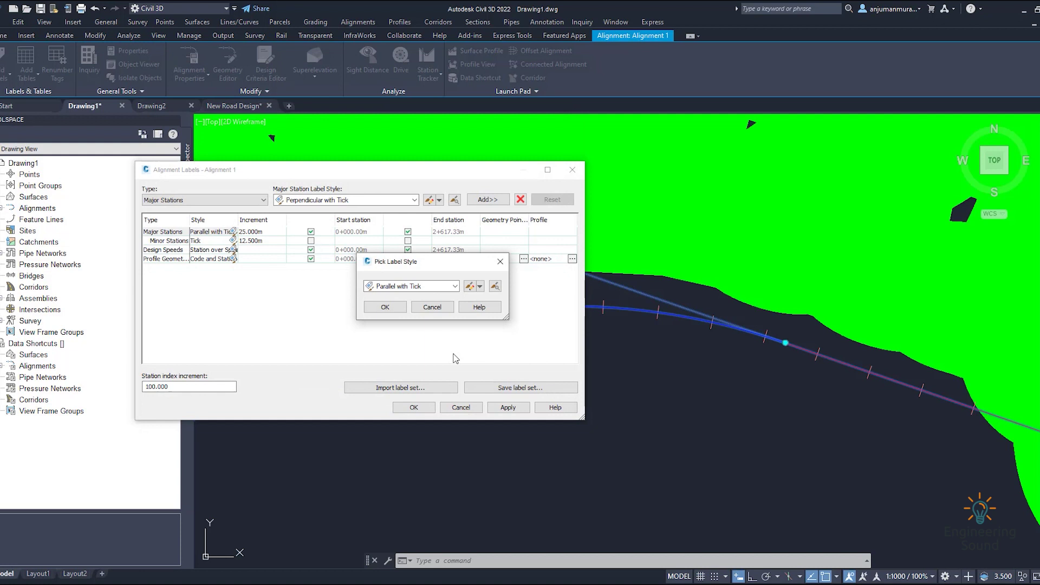
pyautogui.click(396, 306)
pyautogui.click(508, 407)
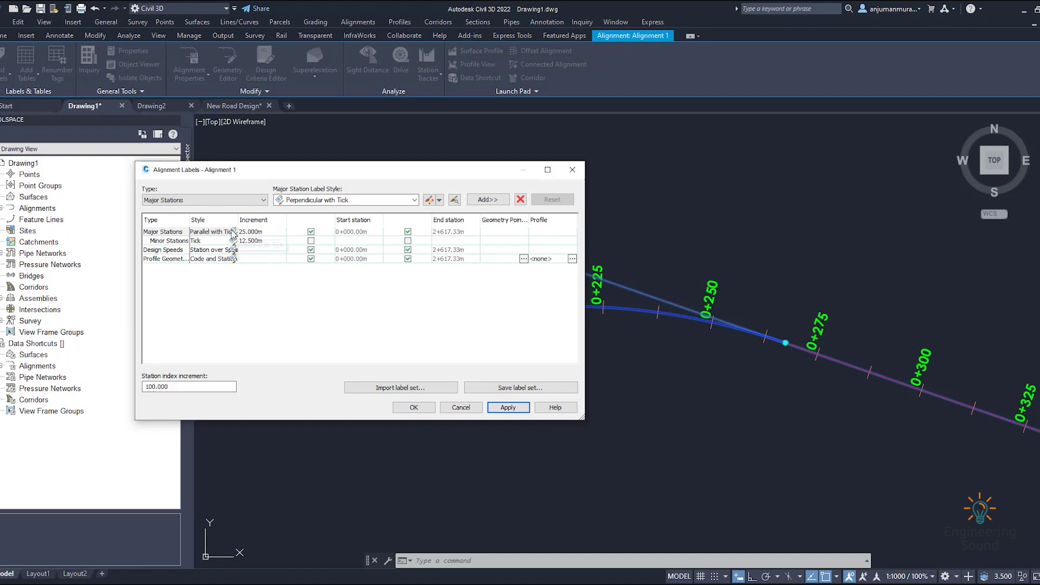
# Reopen the Parallel with Tick style, try a 5 mm X offset for the Station component, and reset it to 0.
pyautogui.click(233, 232)
pyautogui.click(469, 286)
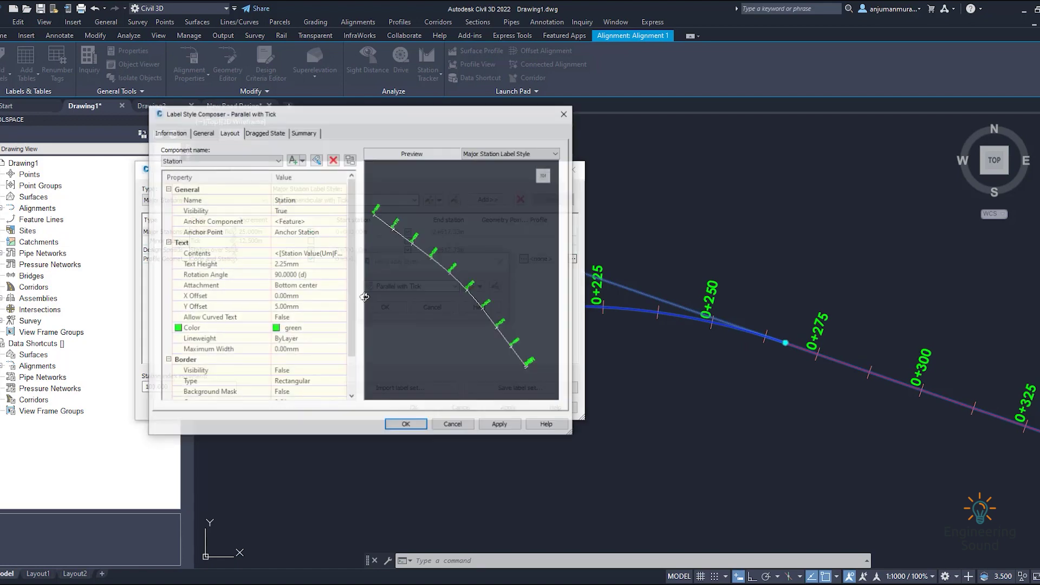
pyautogui.click(306, 297)
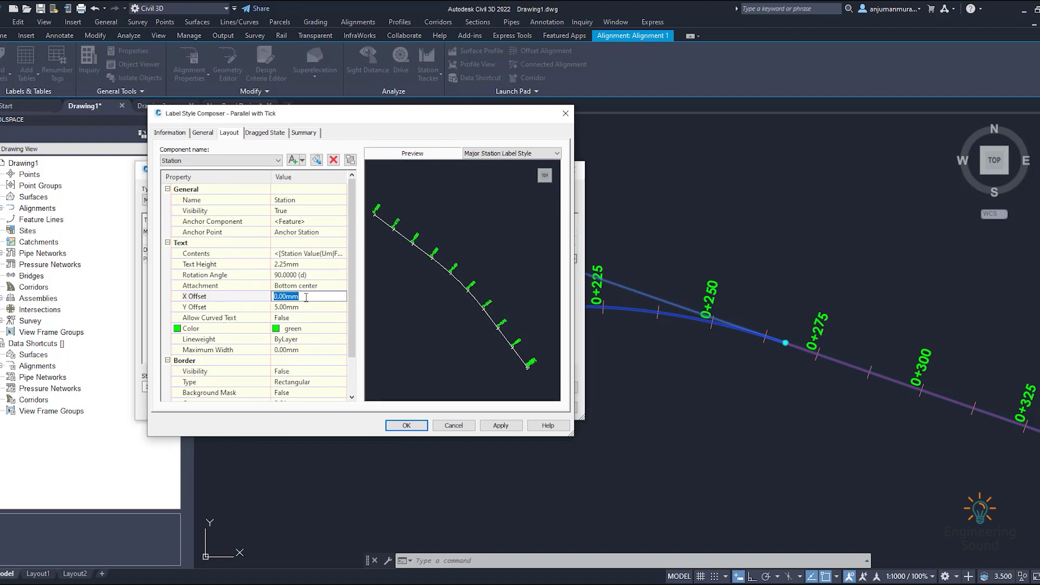
pyautogui.write('5')
pyautogui.click(311, 306)
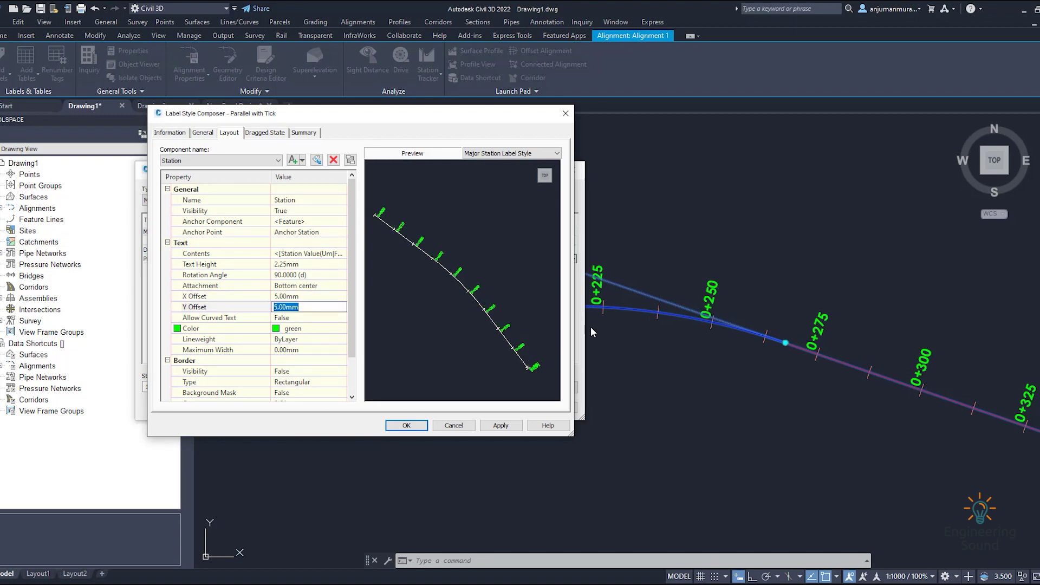
pyautogui.click(305, 296)
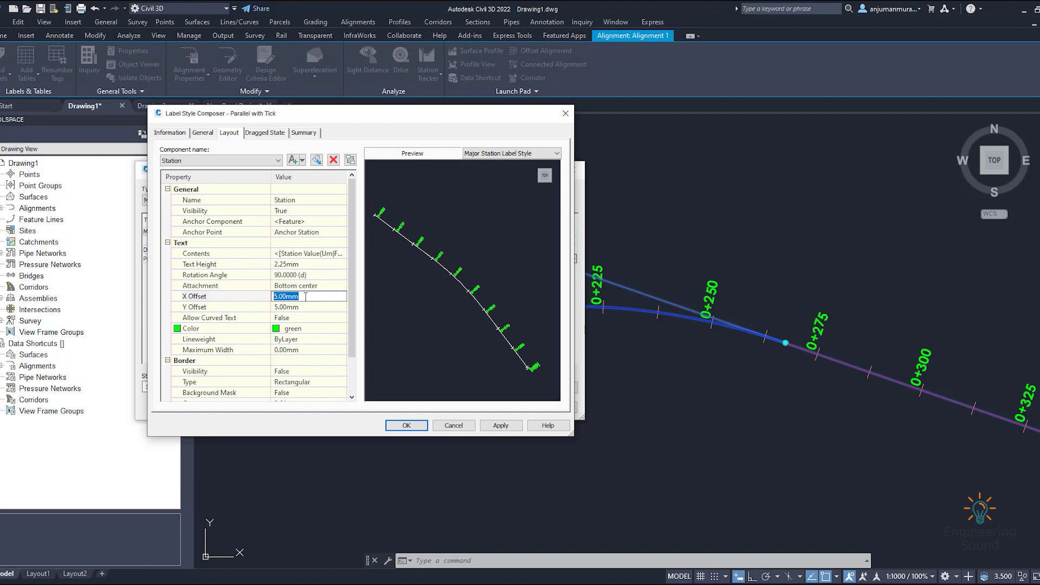
pyautogui.write('0')
# Set the Station component's Y offset to 20 mm.
pyautogui.click(305, 308)
pyautogui.click(305, 309)
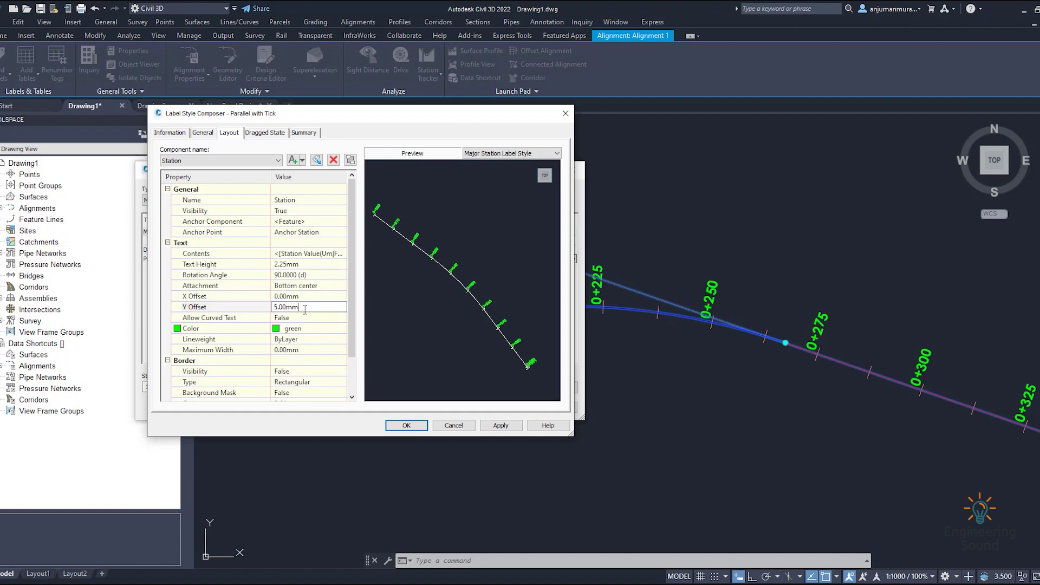
pyautogui.doubleClick(305, 309)
pyautogui.write('20')
pyautogui.click(307, 329)
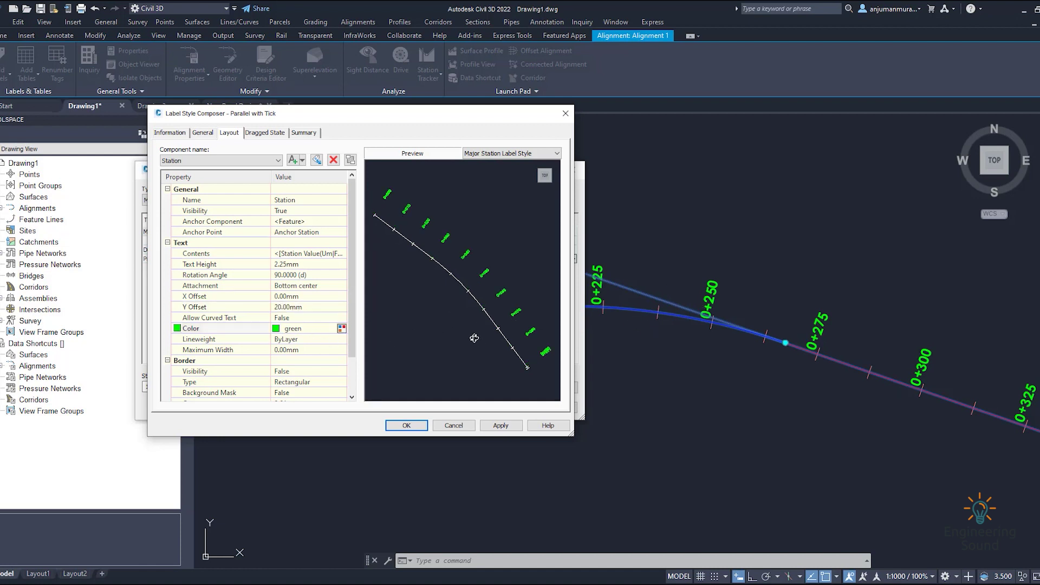
# Set the Station component's Y offset to 25 mm and apply the style to Alignment 1's major station labels.
pyautogui.click(306, 306)
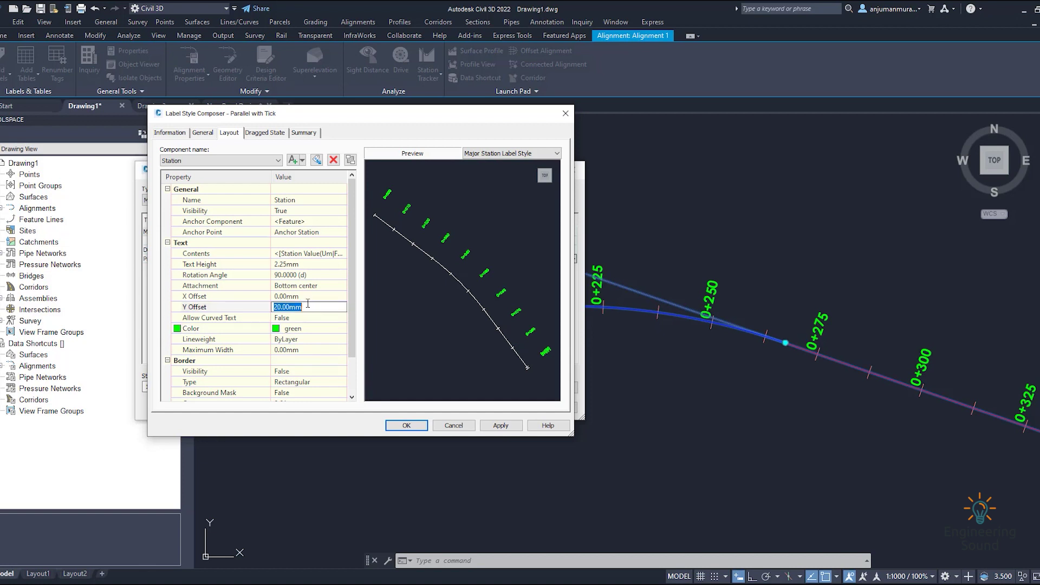
pyautogui.write('25')
pyautogui.click(310, 319)
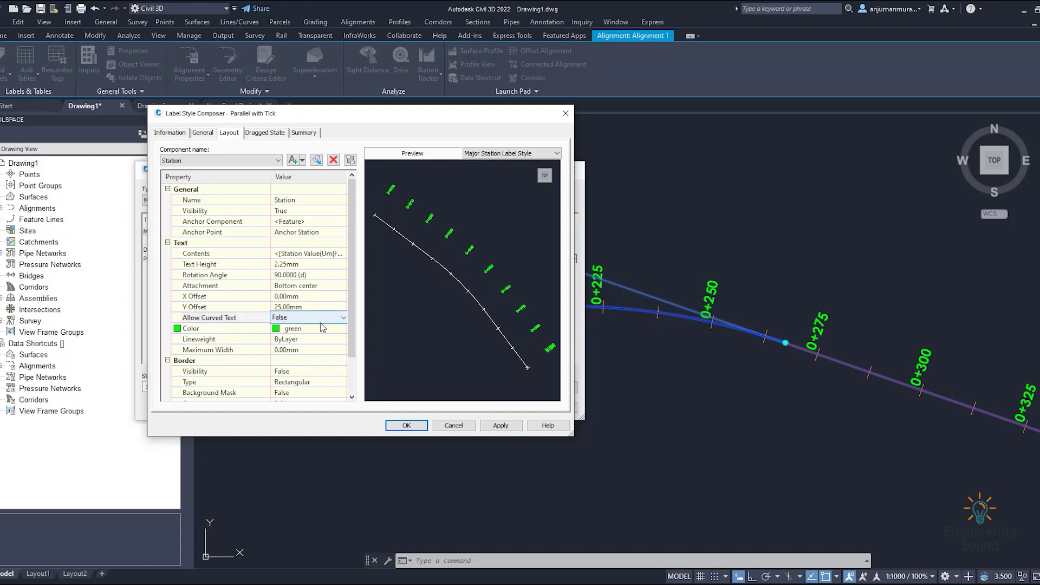
pyautogui.click(500, 425)
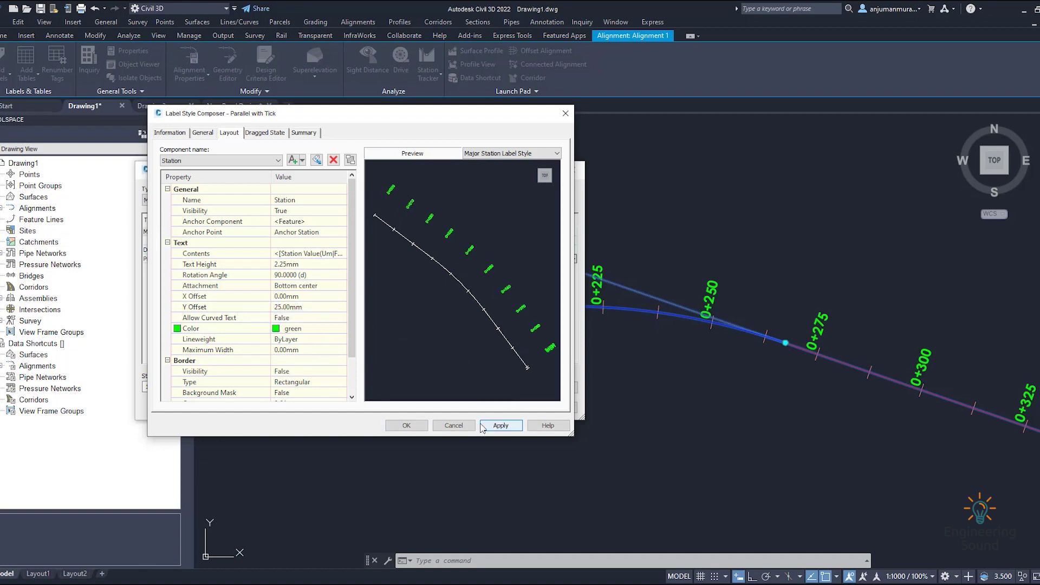
pyautogui.click(406, 426)
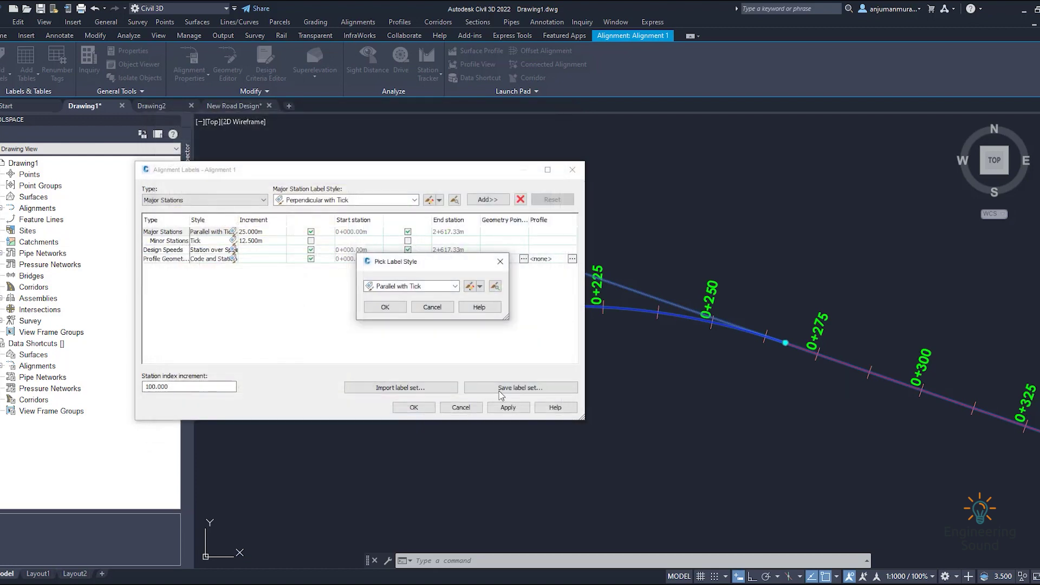
pyautogui.click(386, 308)
pyautogui.click(509, 408)
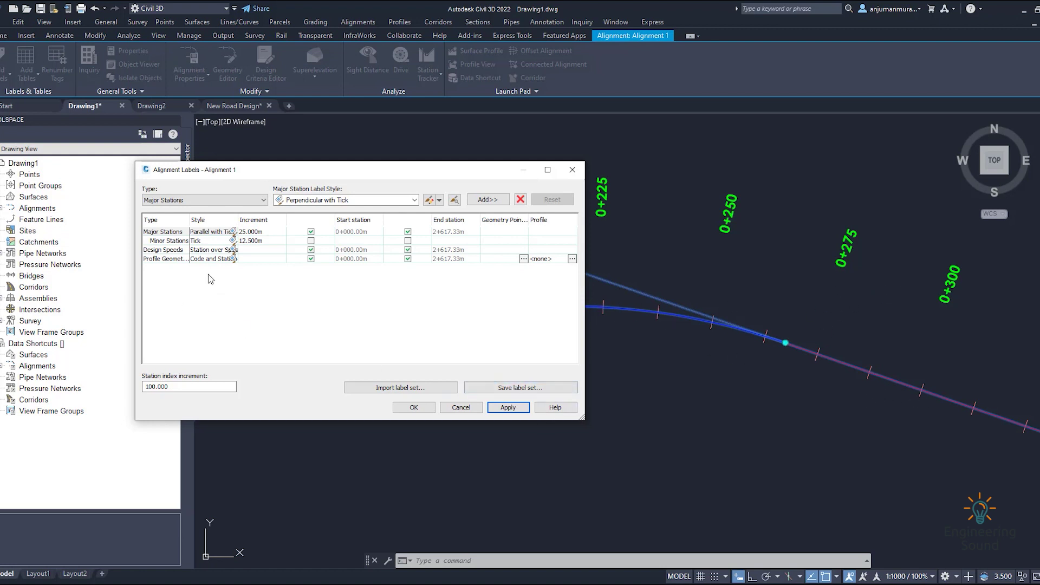
# Check the components of the profile geometry points' Code and Station label style, and accept Alignment 1's label settings.
pyautogui.click(233, 258)
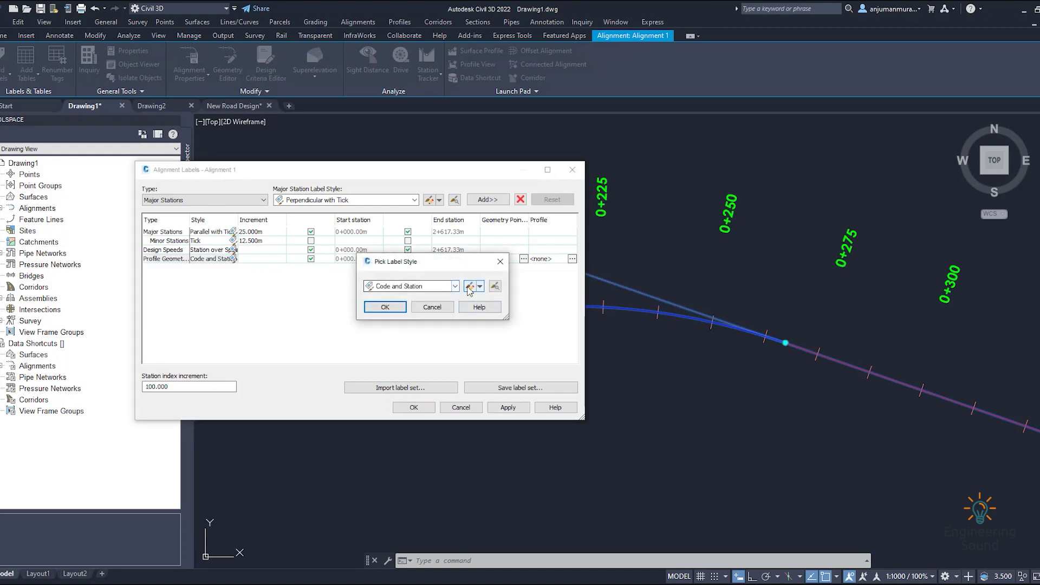
pyautogui.click(469, 287)
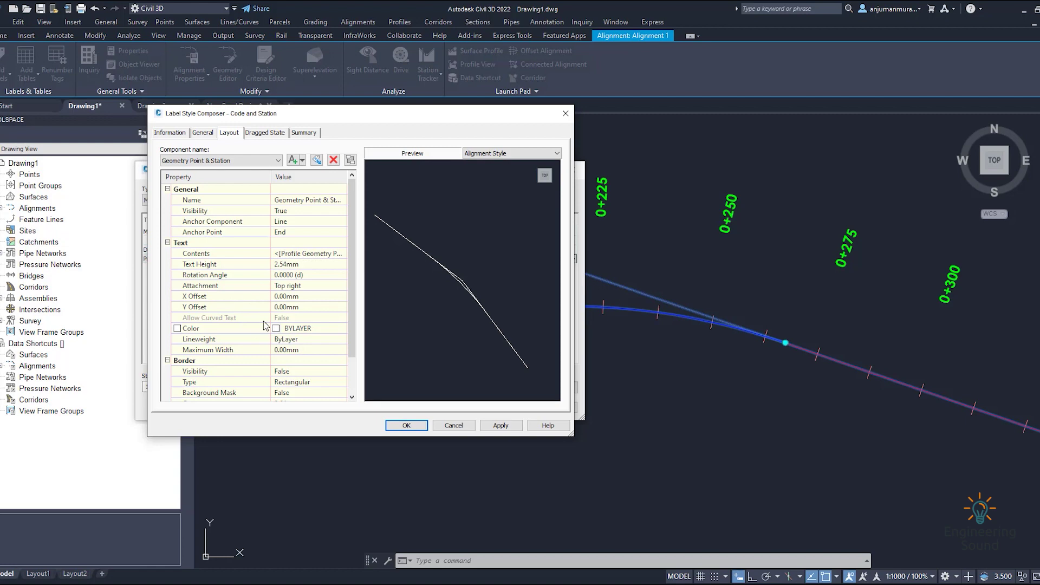
pyautogui.click(238, 162)
pyautogui.click(217, 171)
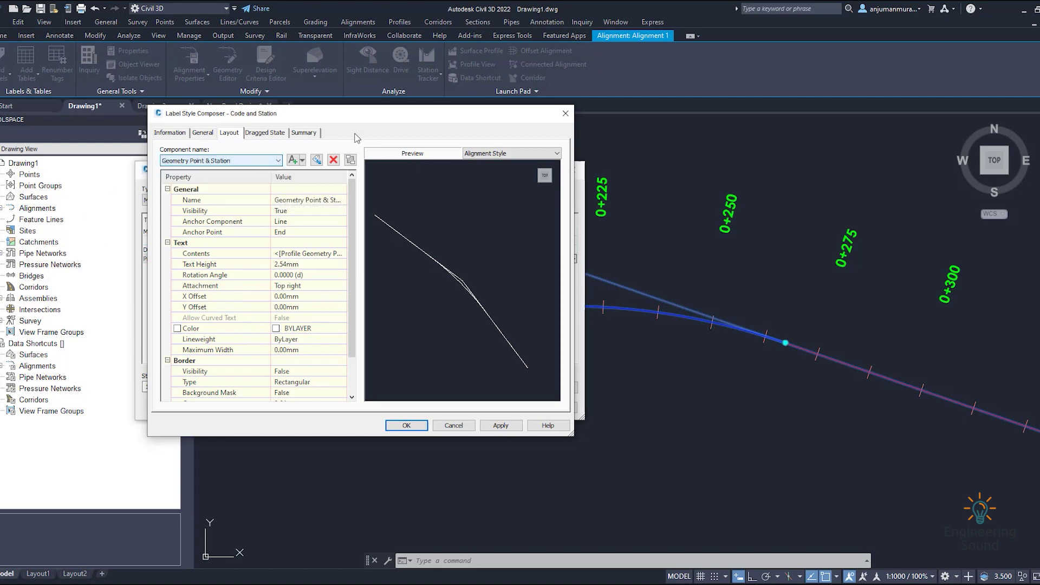
pyautogui.click(565, 113)
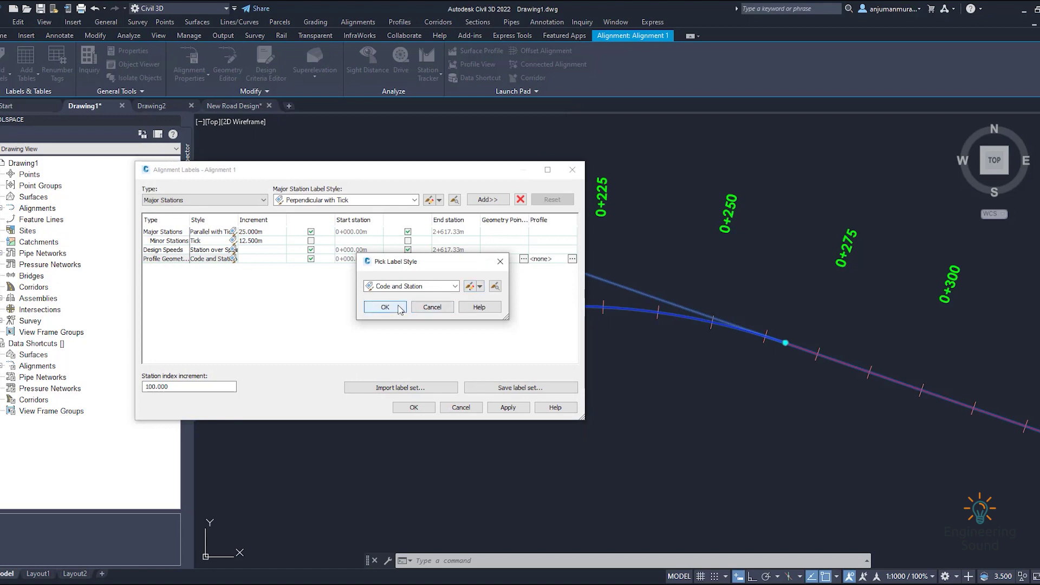
pyautogui.click(385, 306)
pyautogui.click(502, 407)
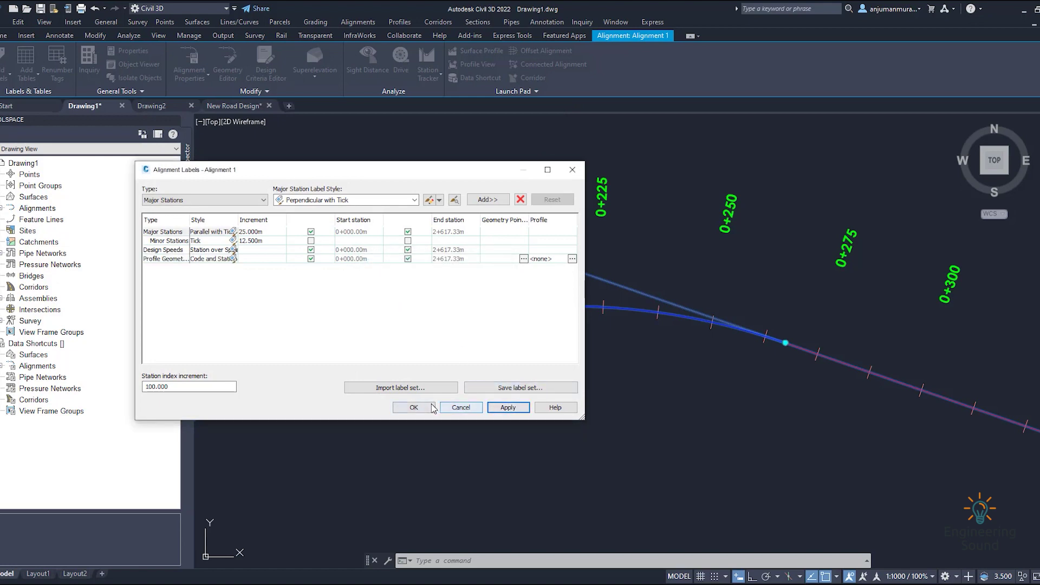
pyautogui.click(413, 407)
# Examine the rotated and offset station labels along Alignment 1, with the alignment deselected.
pyautogui.scroll(-5, 423, 406)
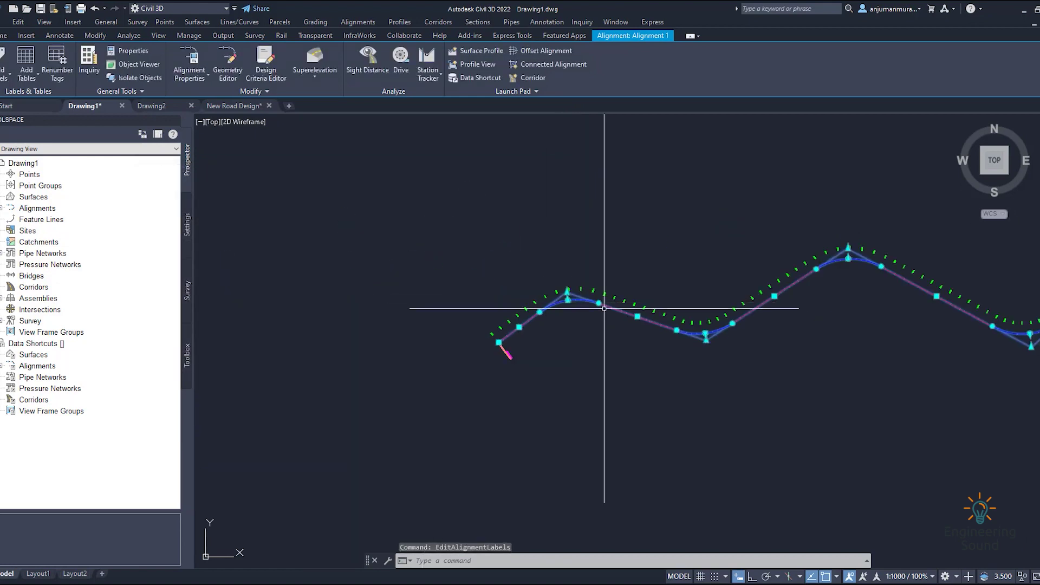
pyautogui.scroll(6, 745, 313)
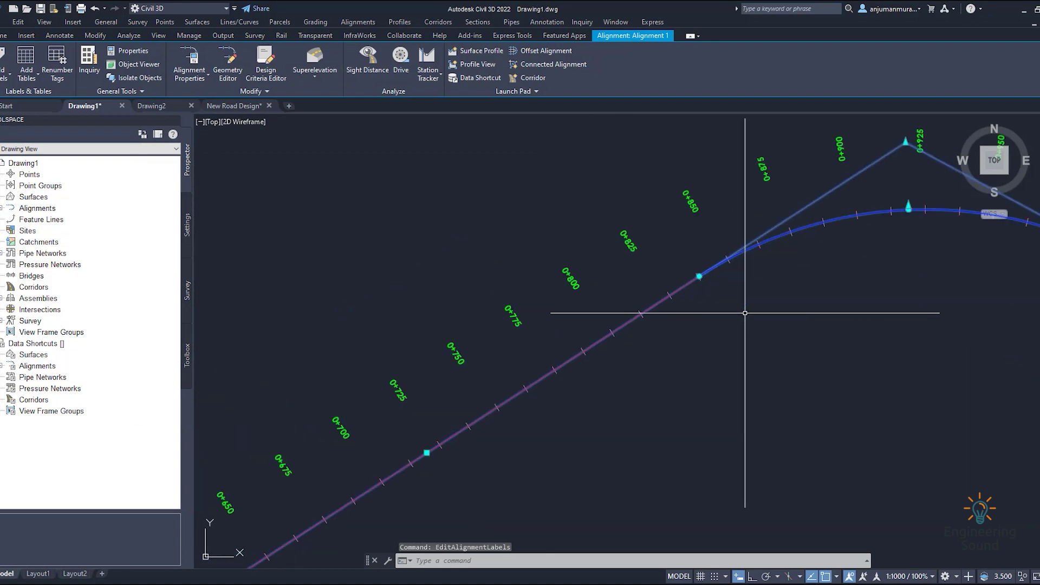
pyautogui.scroll(-5, 729, 305)
pyautogui.scroll(6, 608, 348)
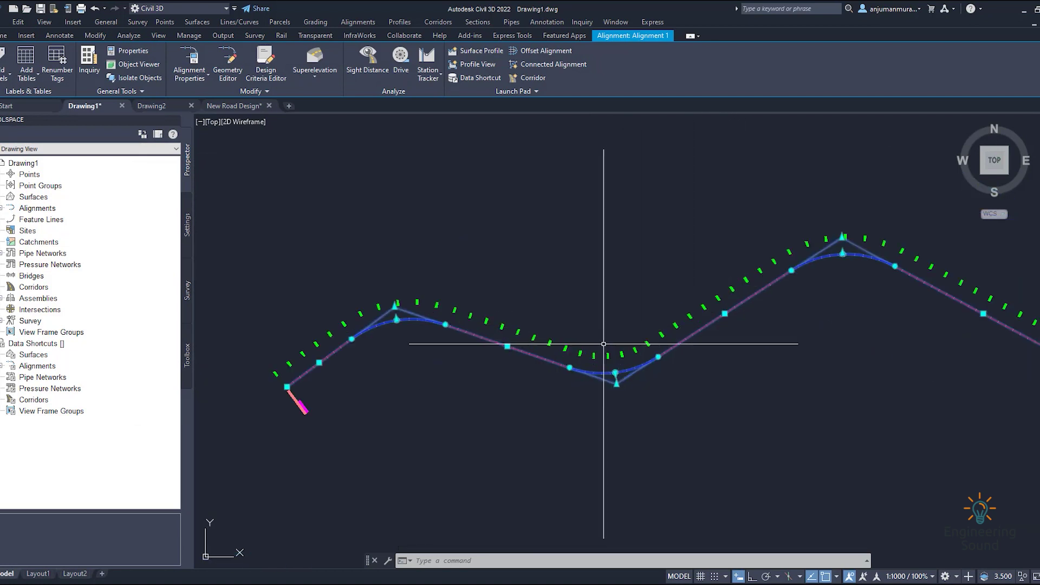
pyautogui.press('Escape')
pyautogui.scroll(-4, 632, 349)
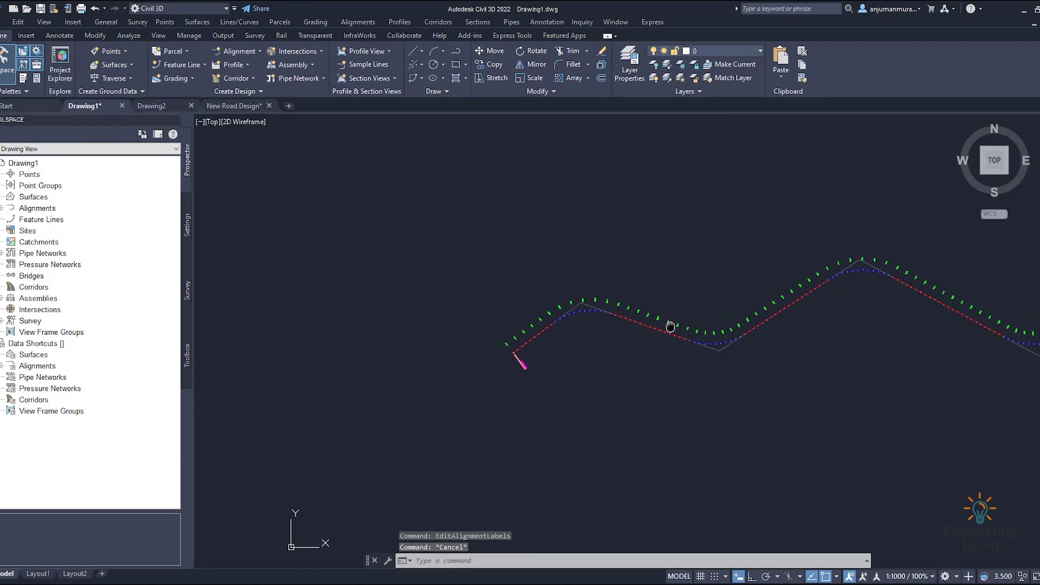
pyautogui.scroll(6, 547, 309)
pyautogui.scroll(-4, 511, 274)
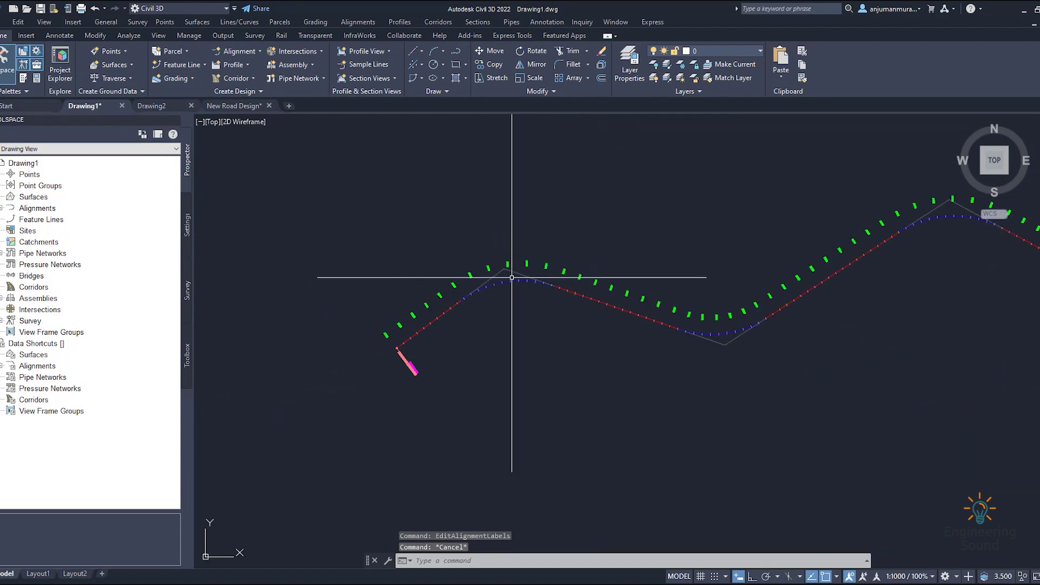
pyautogui.moveTo(511, 283); pyautogui.dragTo(553, 284, button='middle')
pyautogui.scroll(4, 529, 298)
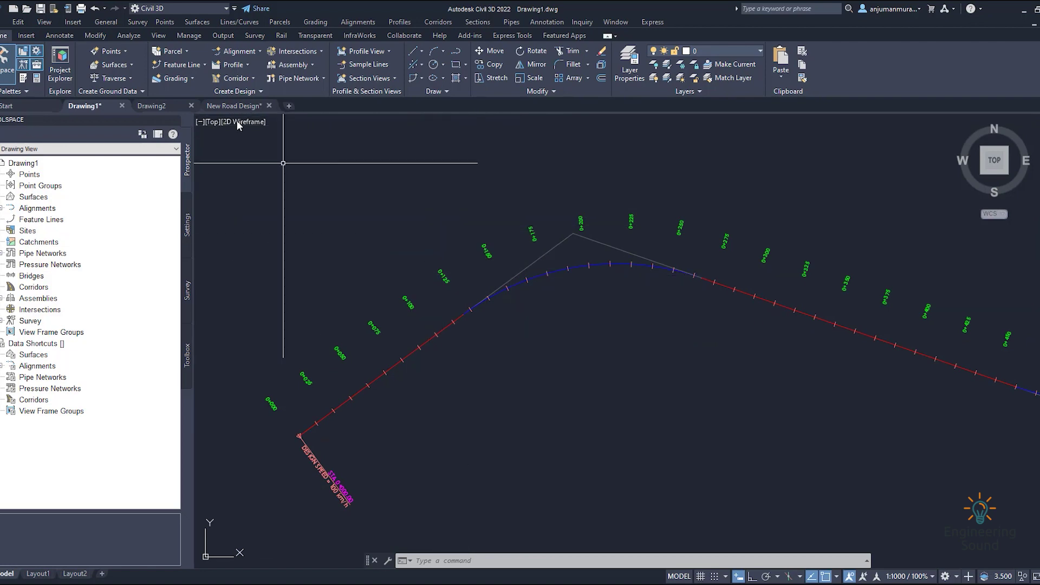
# Switch to the New Road Design drawing and look over its road alignment.
pyautogui.click(222, 107)
pyautogui.scroll(5, 503, 304)
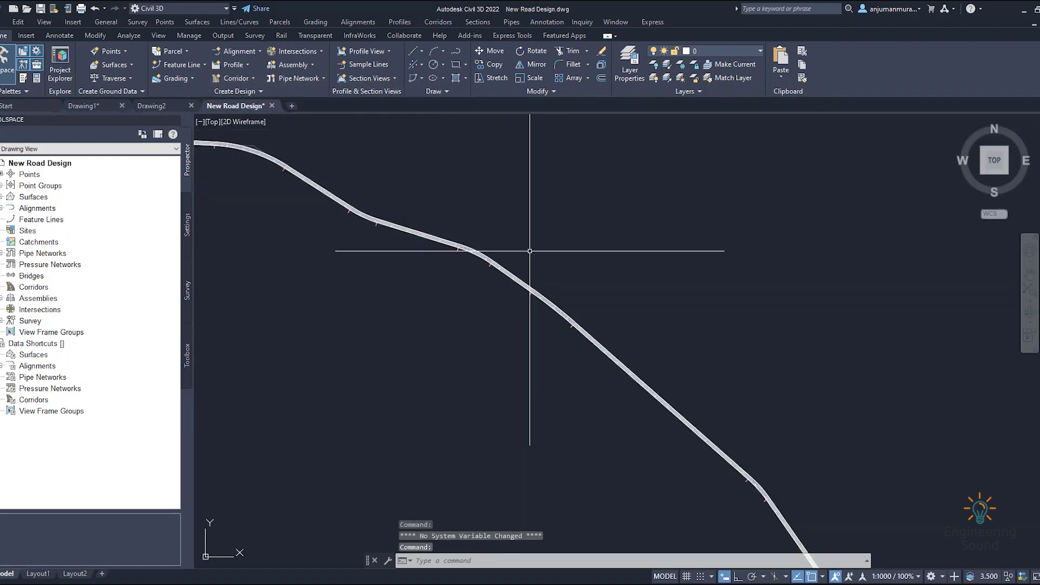
pyautogui.scroll(-4, 497, 324)
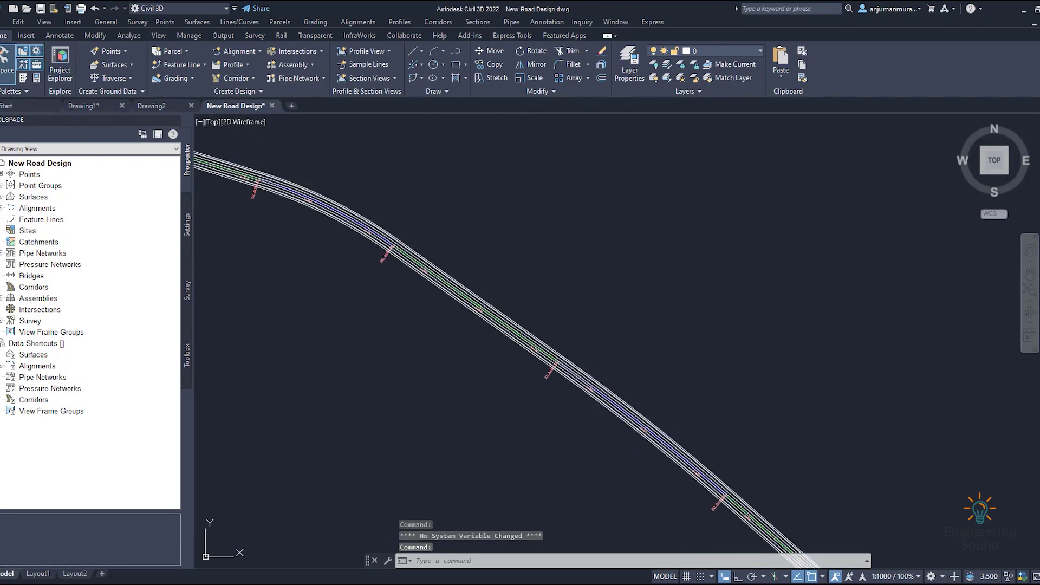
# Show the Toolbox and expand the Alignment category of the Reports Manager.
pyautogui.moveTo(592, 320)
pyautogui.mouseDown(button='middle')
pyautogui.moveTo(452, 157)
pyautogui.moveTo(460, 165)
pyautogui.mouseUp(button='middle')
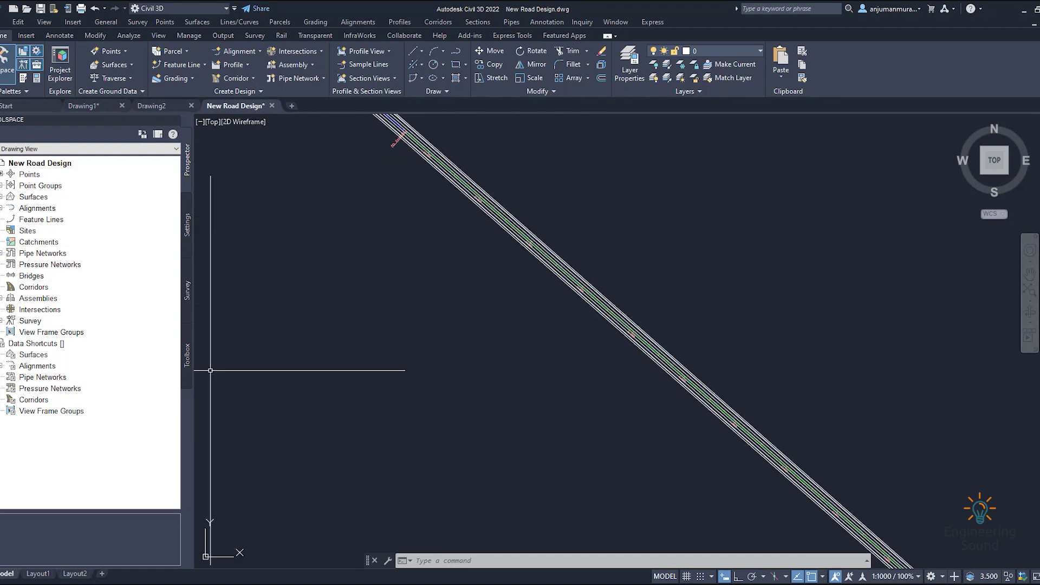
pyautogui.click(188, 363)
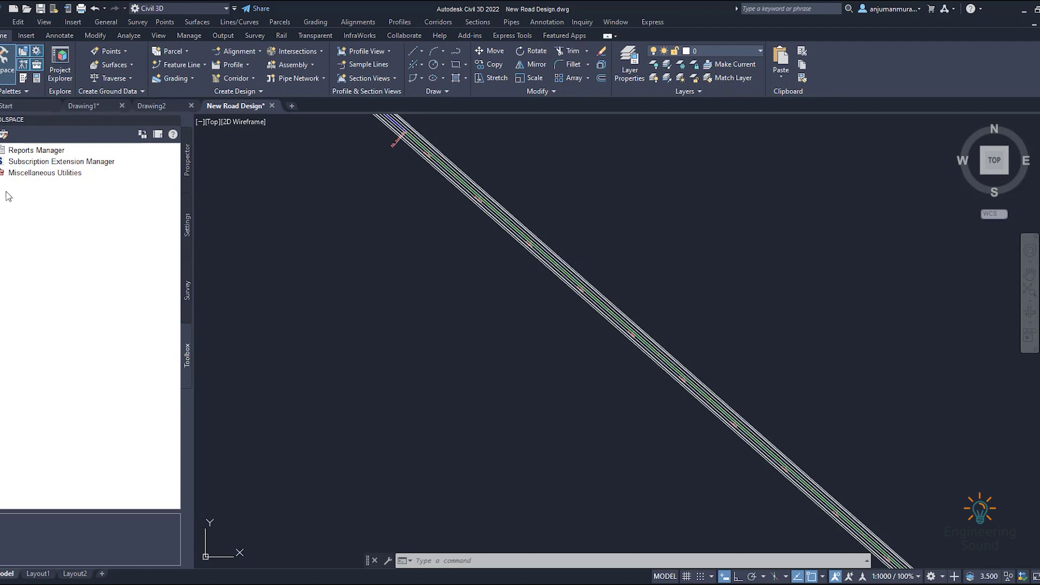
pyautogui.doubleClick(32, 150)
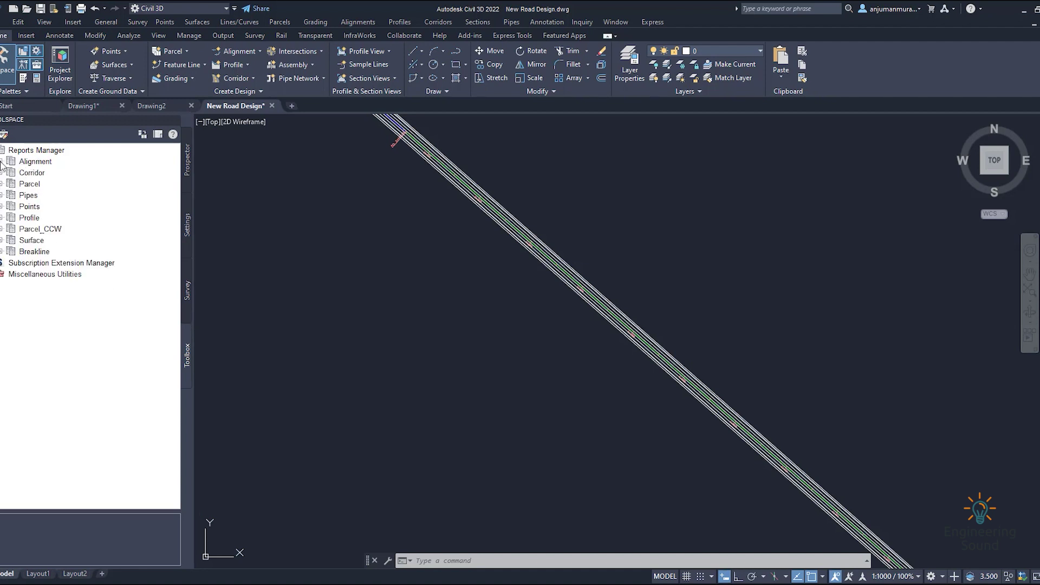
pyautogui.click(2, 161)
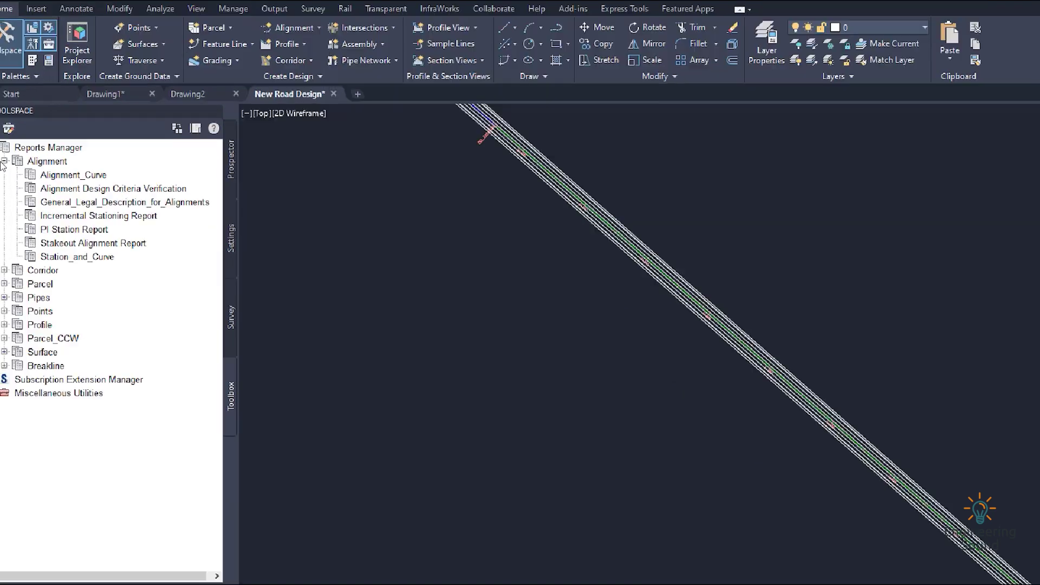
pyautogui.moveTo(2, 137)
pyautogui.mouseDown()
pyautogui.moveTo(101, 155)
pyautogui.moveTo(71, 170)
pyautogui.moveTo(229, 182)
pyautogui.mouseUp()
pyautogui.moveTo(292, 202); pyautogui.dragTo(299, 193)
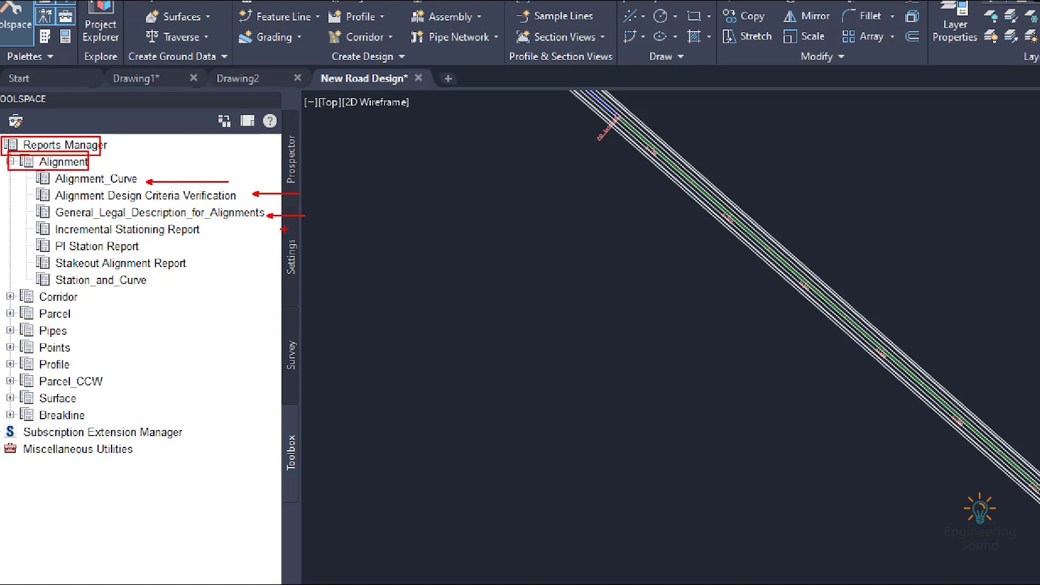
pyautogui.moveTo(202, 230); pyautogui.dragTo(276, 230)
pyautogui.moveTo(152, 247); pyautogui.dragTo(230, 248)
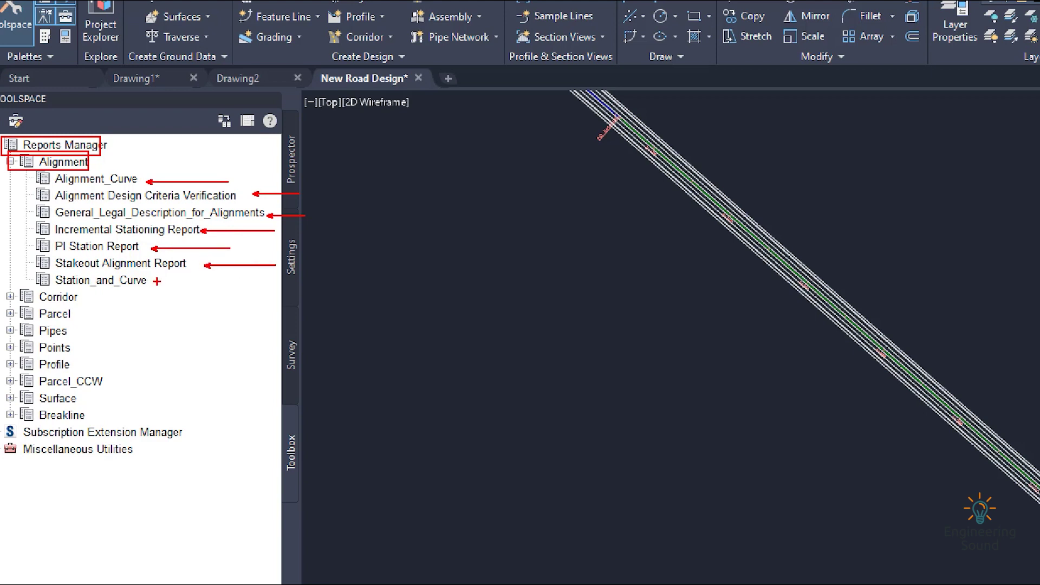
pyautogui.moveTo(173, 280); pyautogui.dragTo(206, 280)
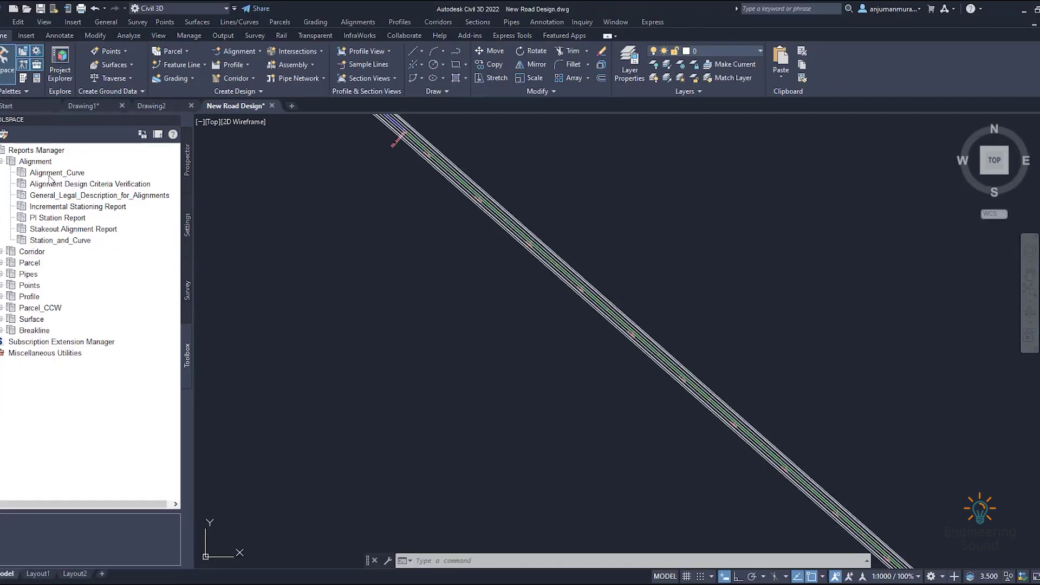
# Execute the Alignment_Curve report for all listed objects with LandXML version 1.2 and save it to the Desktop as CivilReport.html.
pyautogui.rightClick(62, 174)
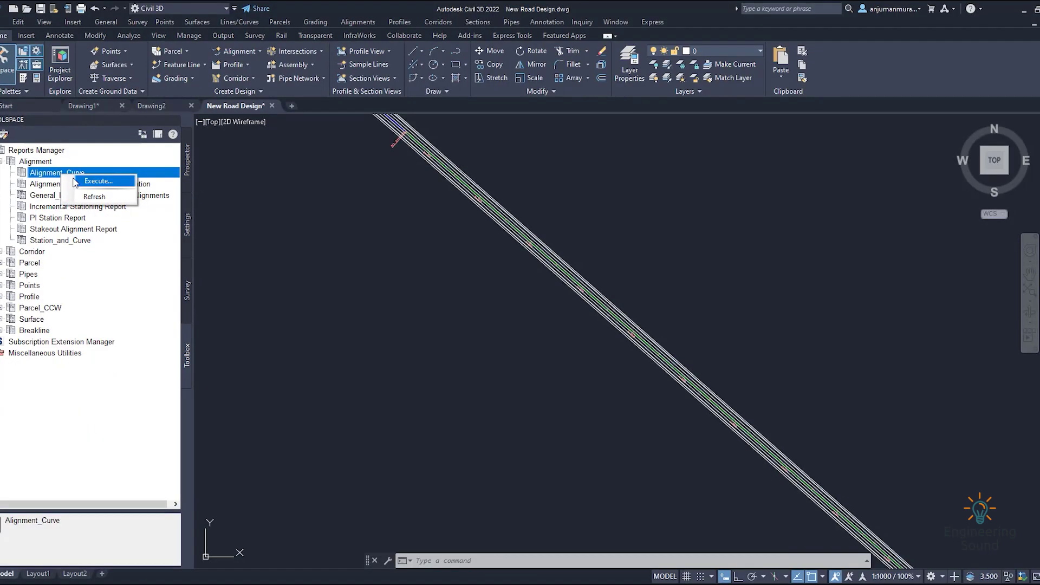
pyautogui.click(95, 182)
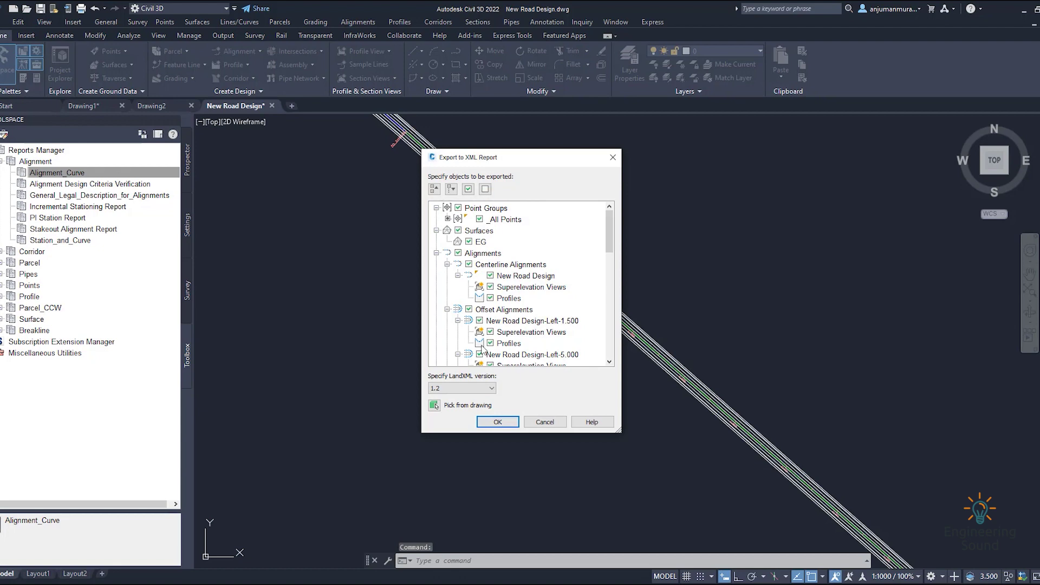
pyautogui.click(497, 421)
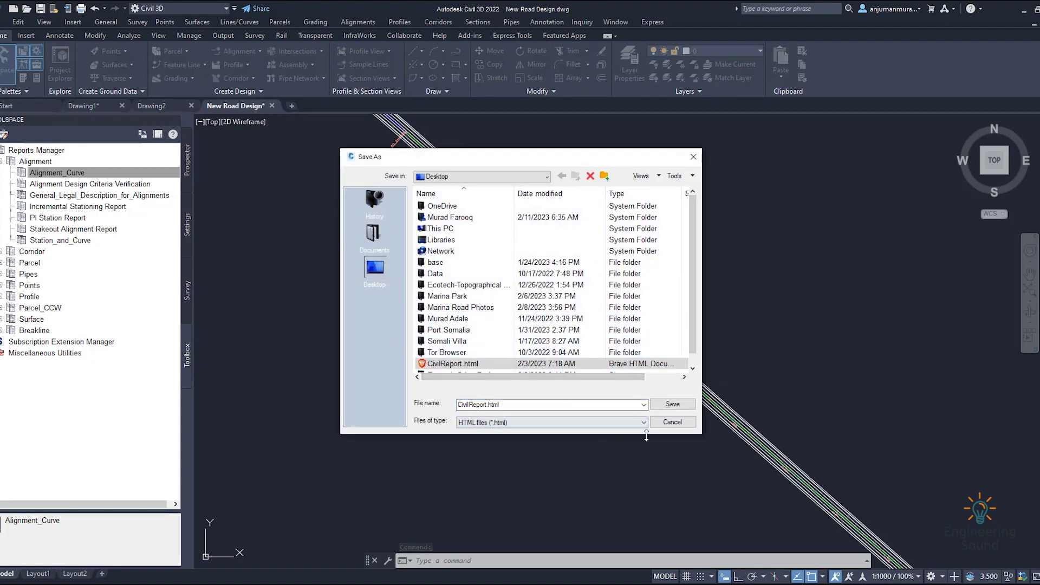
pyautogui.click(673, 408)
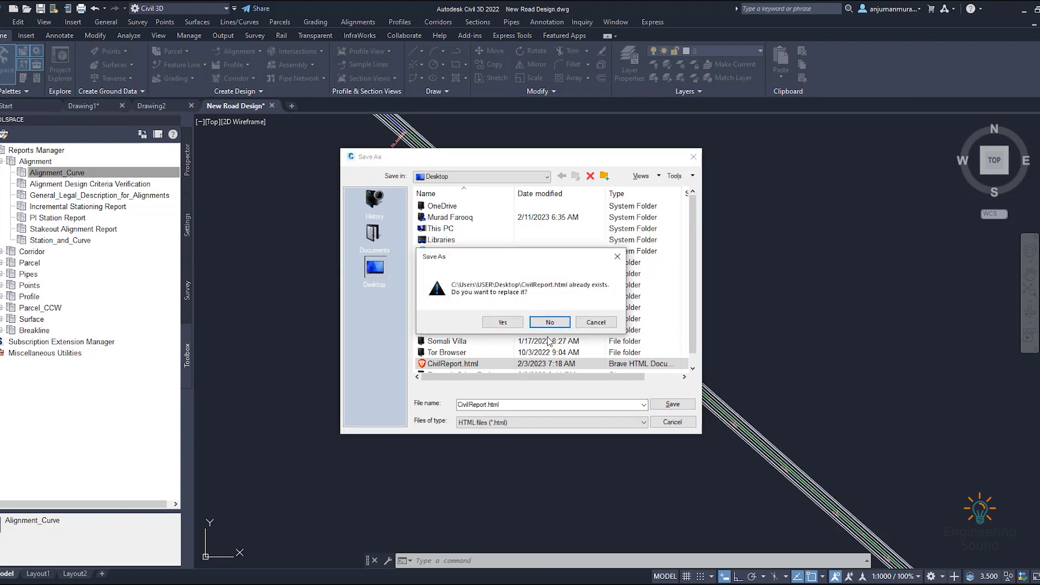
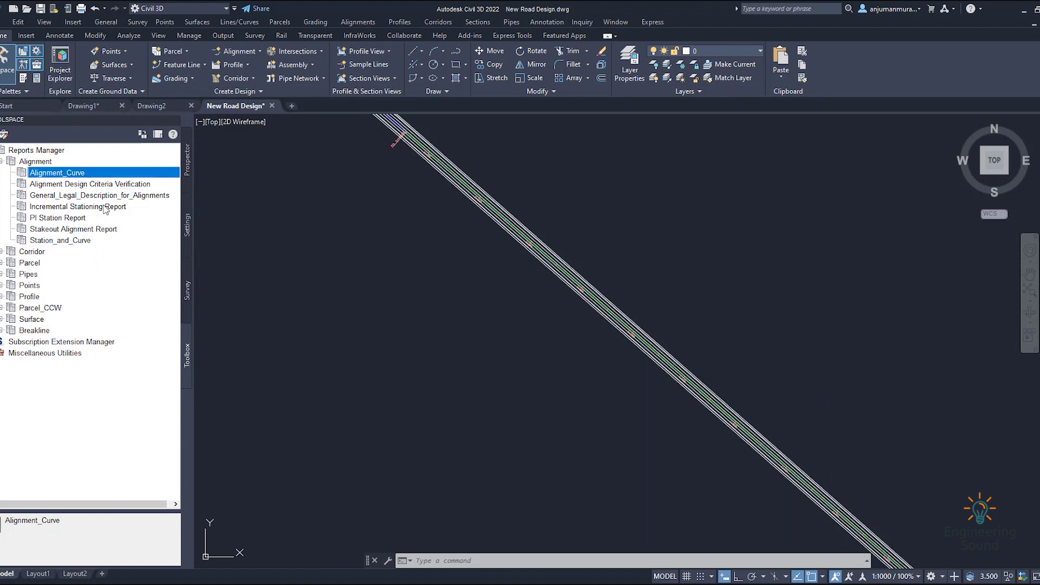
pyautogui.rightClick(105, 209)
pyautogui.click(130, 215)
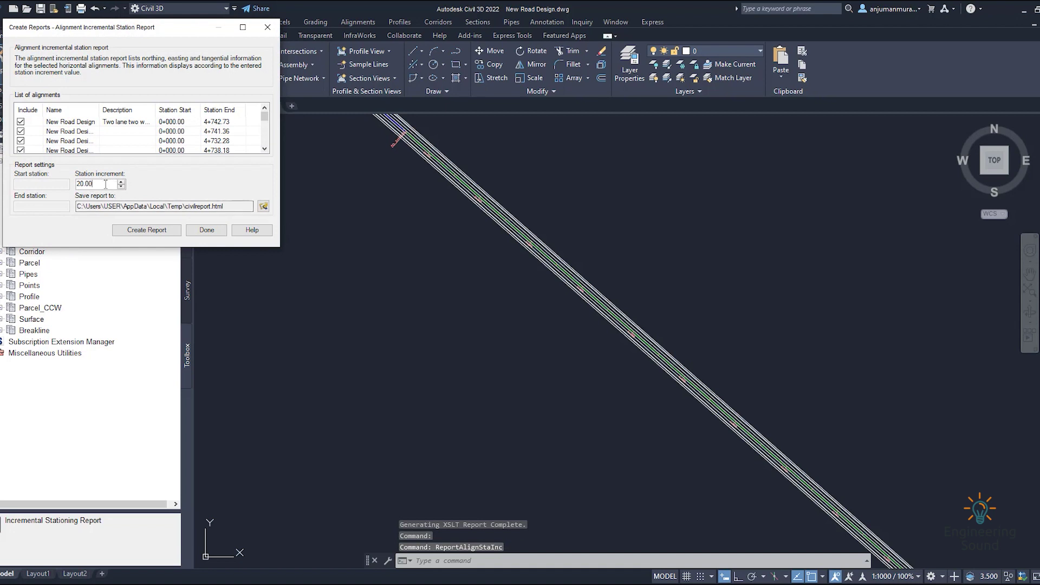
pyautogui.write('25')
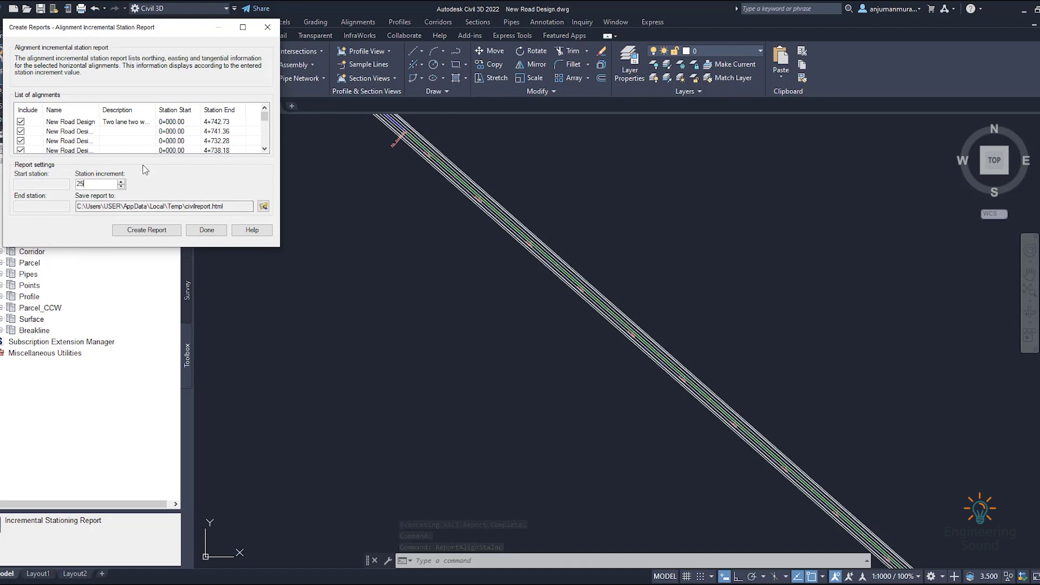
pyautogui.scroll(-3, 81, 127)
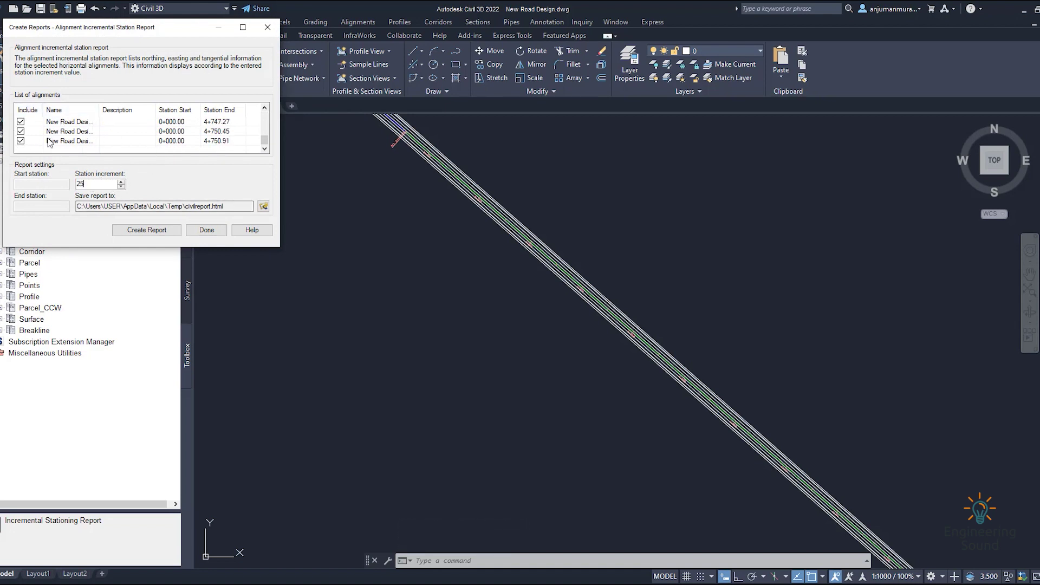
pyautogui.click(204, 231)
# Create the Incremental Stationing Report for all alignments, saved to the Desktop as 222.html.
pyautogui.doubleClick(154, 212)
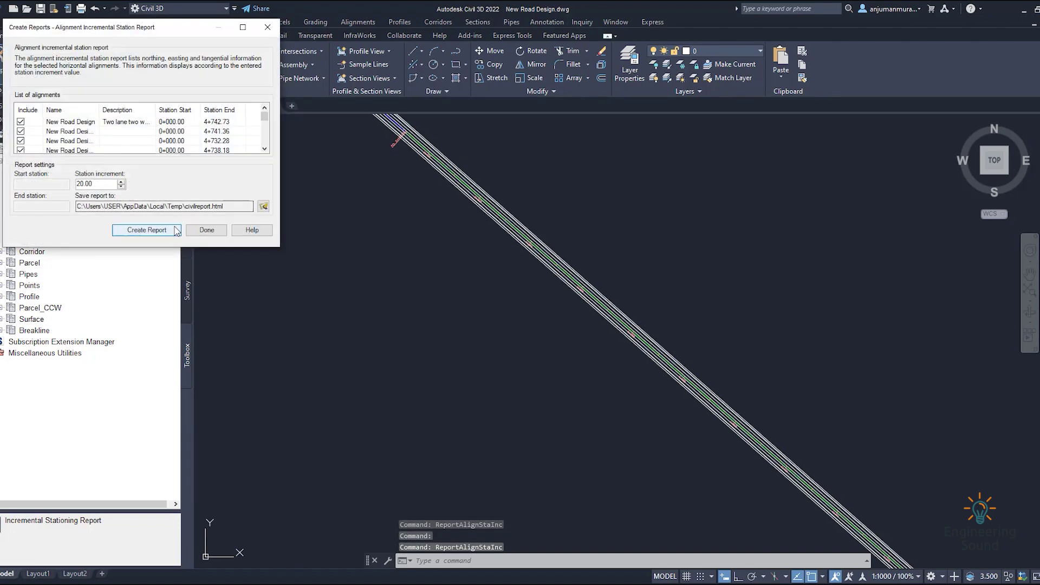
pyautogui.click(263, 206)
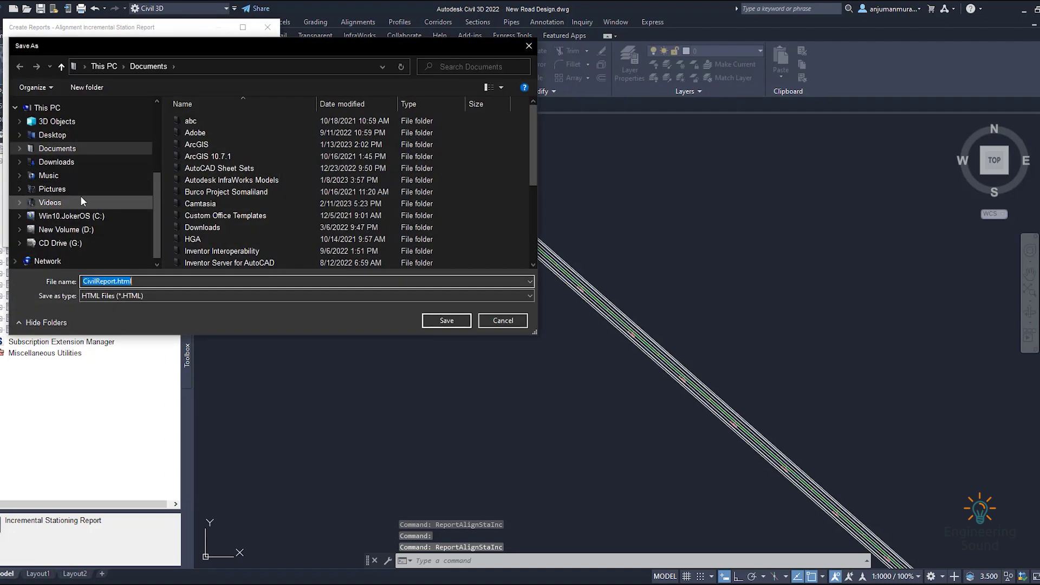
pyautogui.click(72, 136)
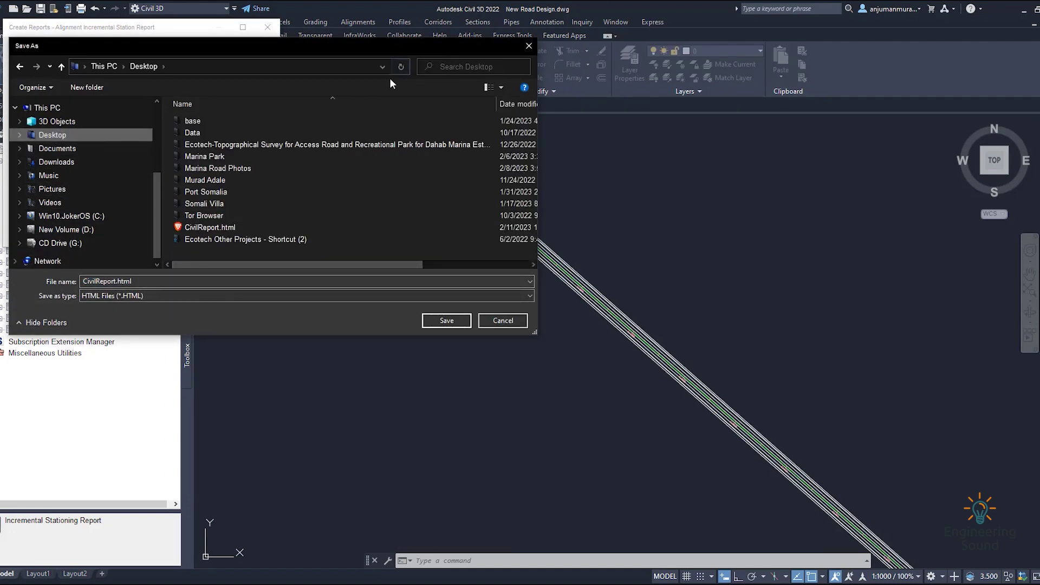
pyautogui.doubleClick(112, 281)
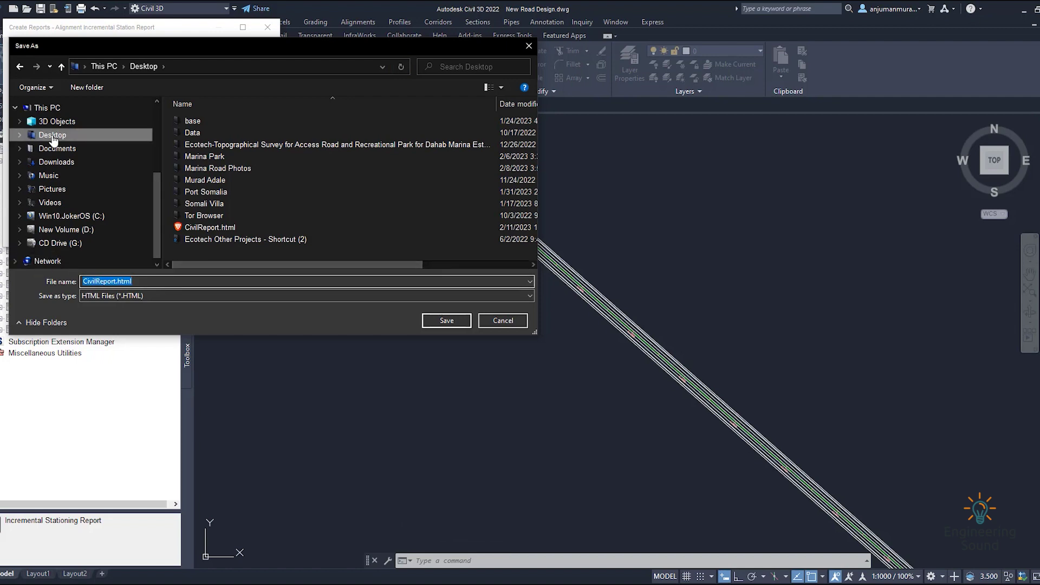
pyautogui.write('222')
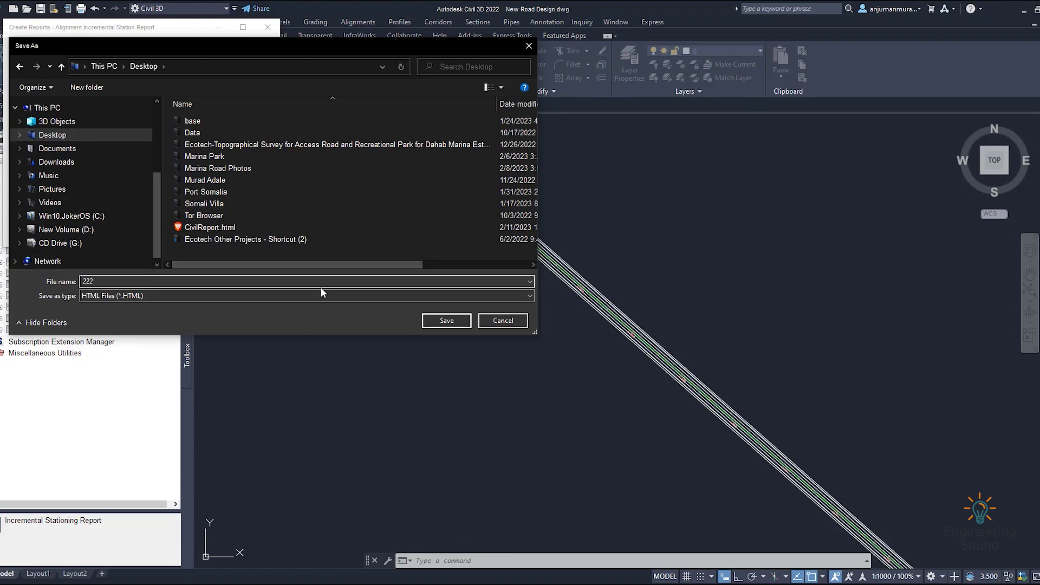
pyautogui.click(441, 324)
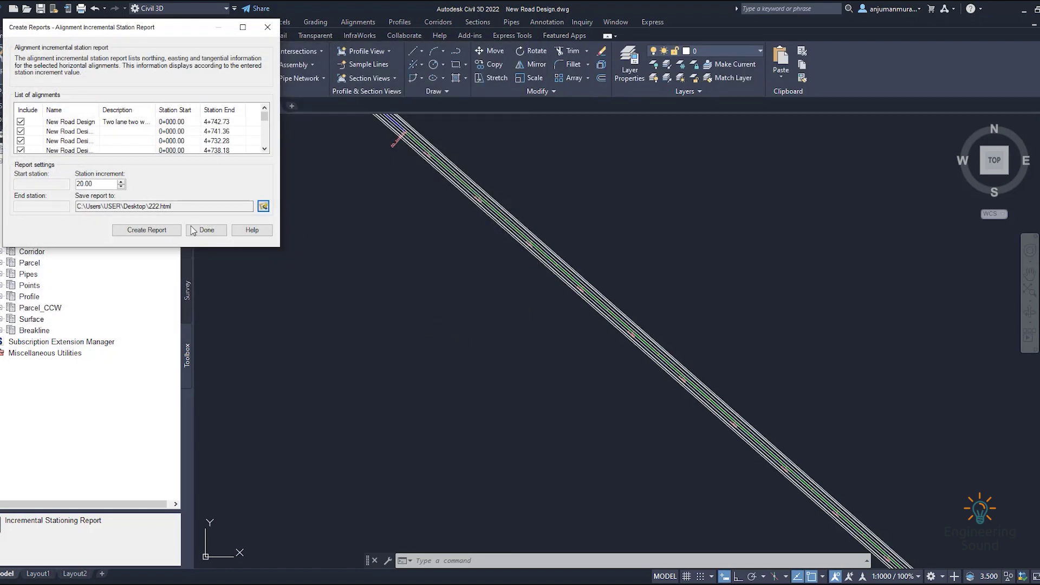
pyautogui.click(161, 234)
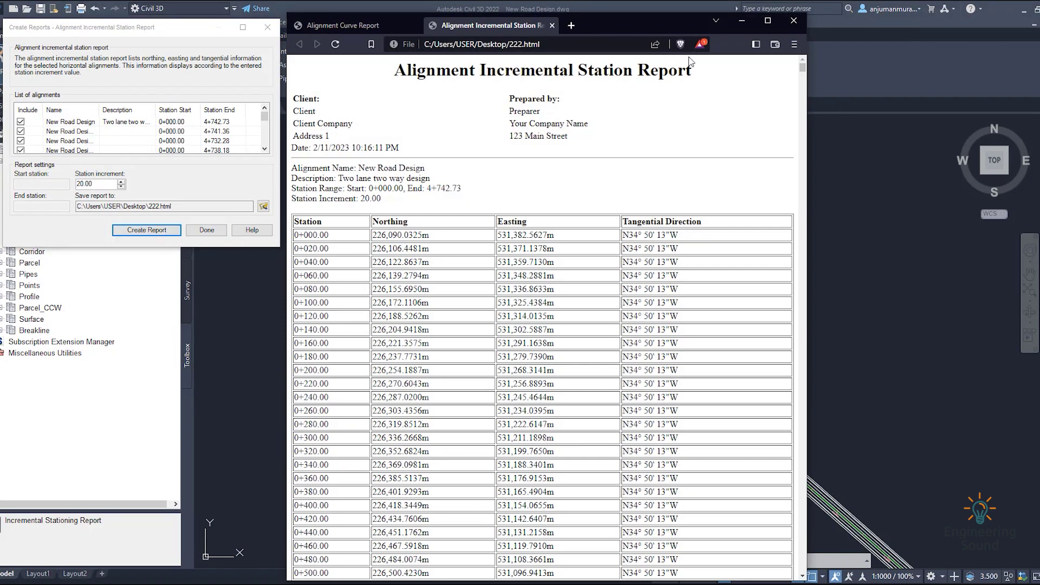
# Examine the stations, coordinates and tangential directions in the incremental station report in the browser, and close all its tabs.
pyautogui.click(768, 21)
pyautogui.scroll(-1, 182, 237)
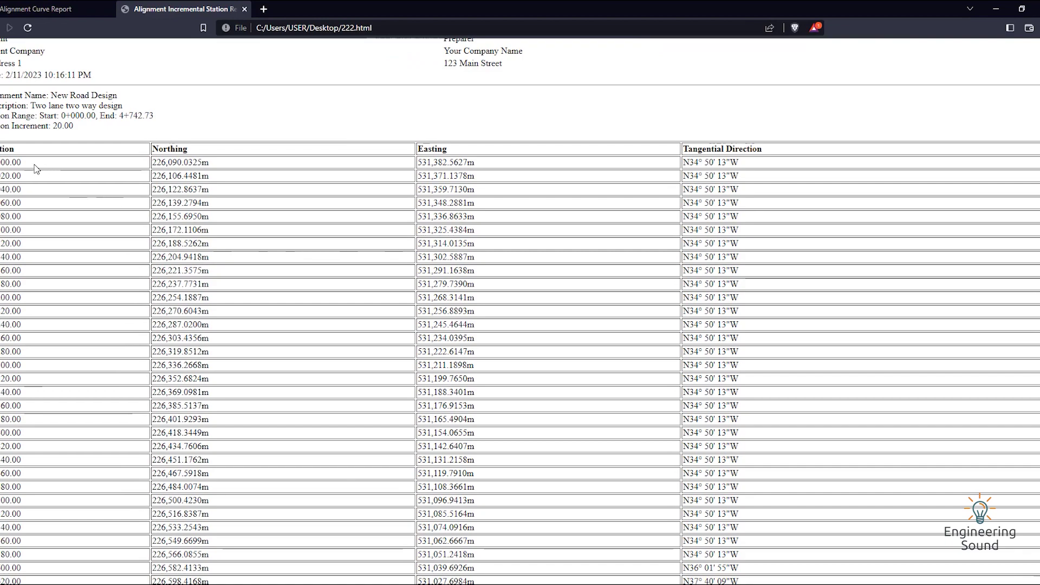
pyautogui.scroll(-2, 95, 122)
pyautogui.scroll(2, 122, 125)
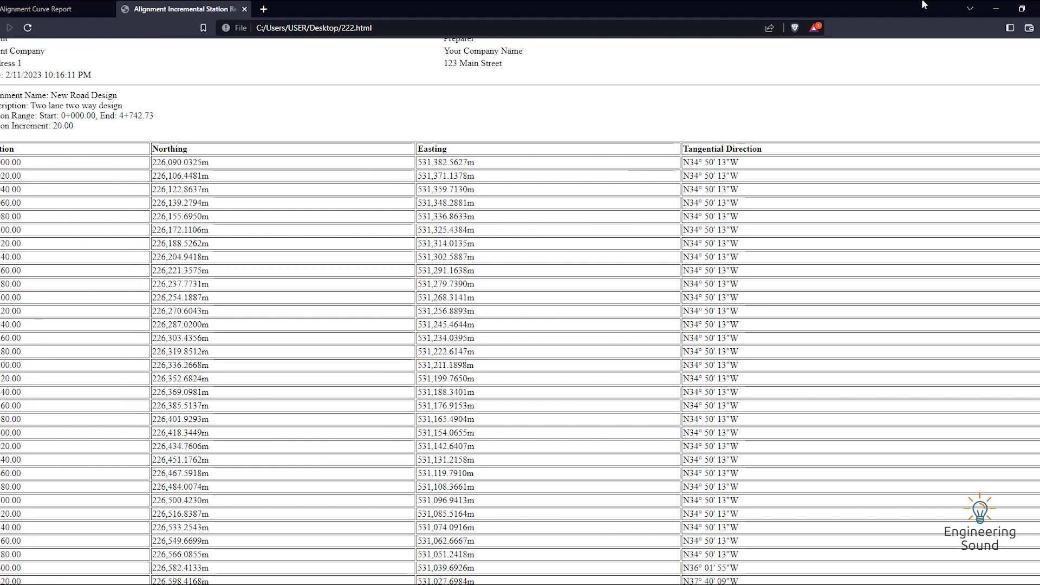
pyautogui.click(1035, 9)
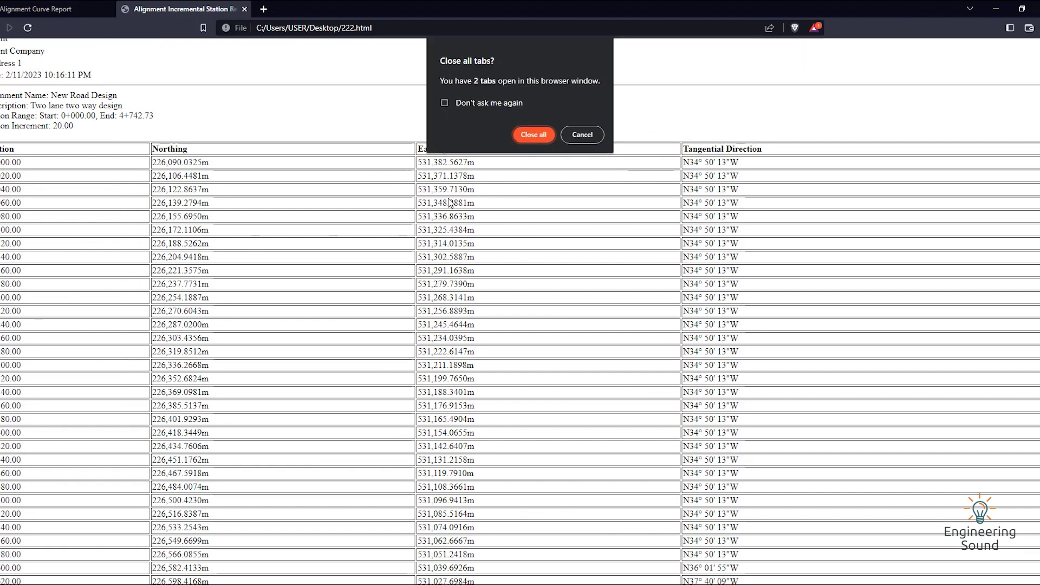
pyautogui.click(534, 134)
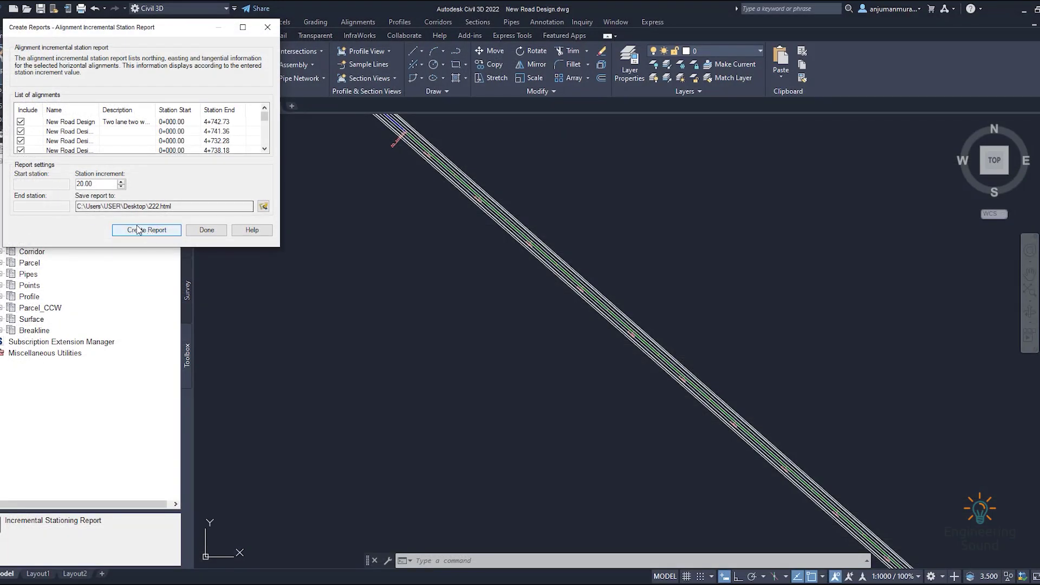
# Check which file types the incremental station report can be saved as, and close the report dialog without saving another.
pyautogui.click(268, 210)
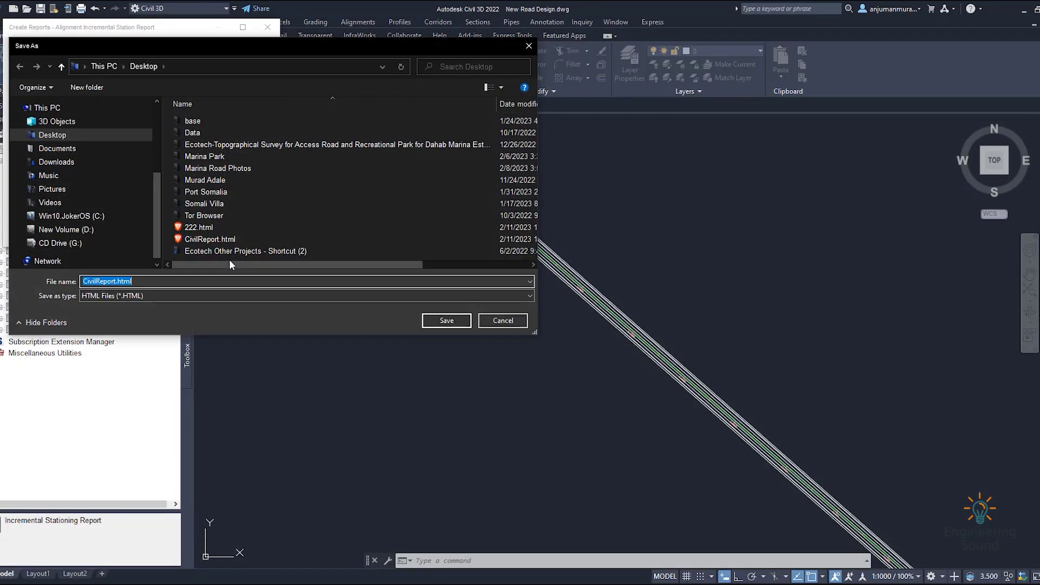
pyautogui.click(194, 297)
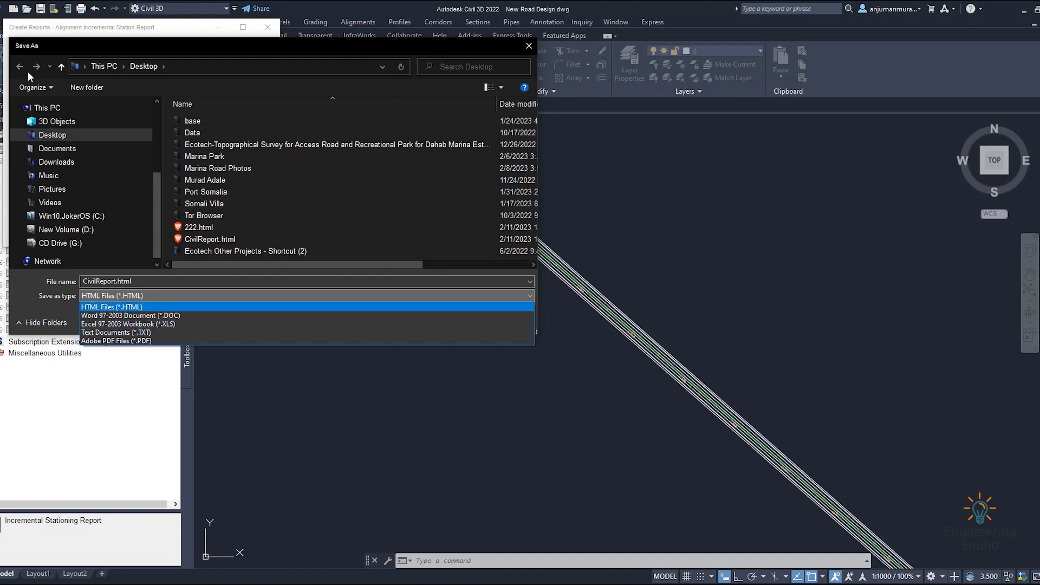
pyautogui.click(528, 47)
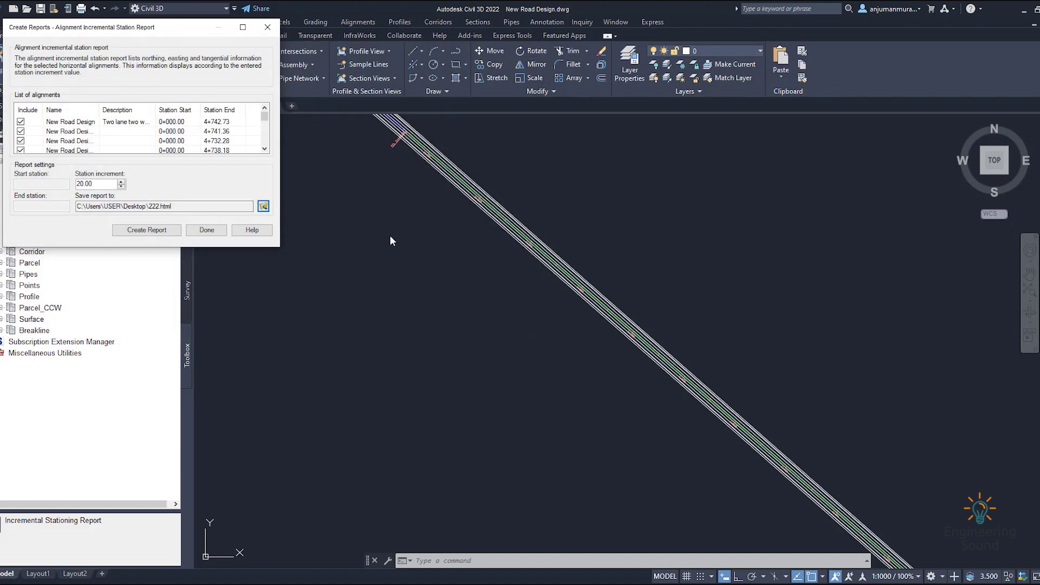
pyautogui.click(206, 230)
# Switch to Drawing1 and examine the station labels along Alignment 1 close up.
pyautogui.scroll(-5, 528, 330)
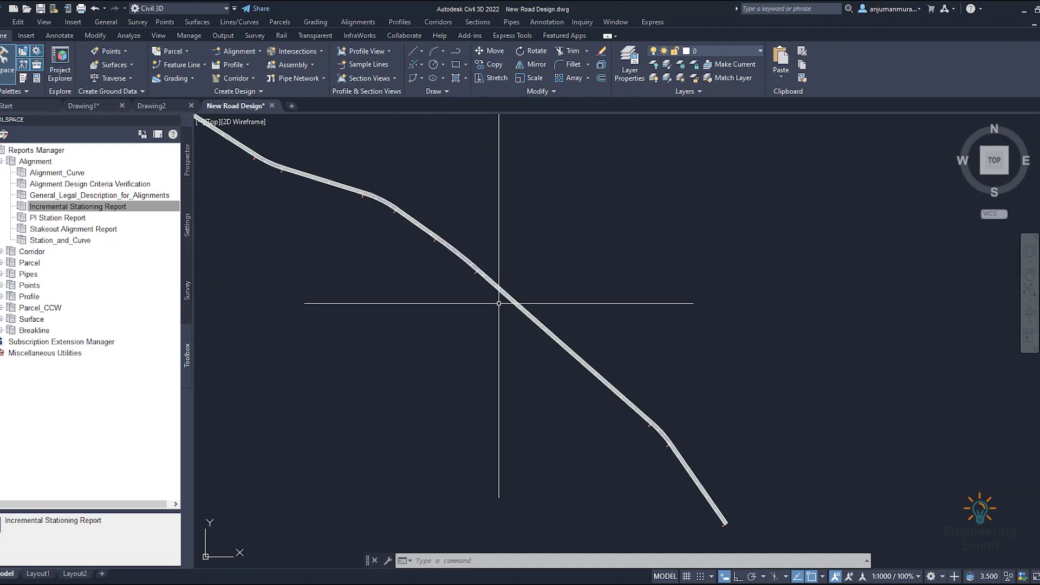
pyautogui.click(87, 105)
pyautogui.scroll(3, 493, 226)
pyautogui.moveTo(492, 225); pyautogui.dragTo(512, 254, button='middle')
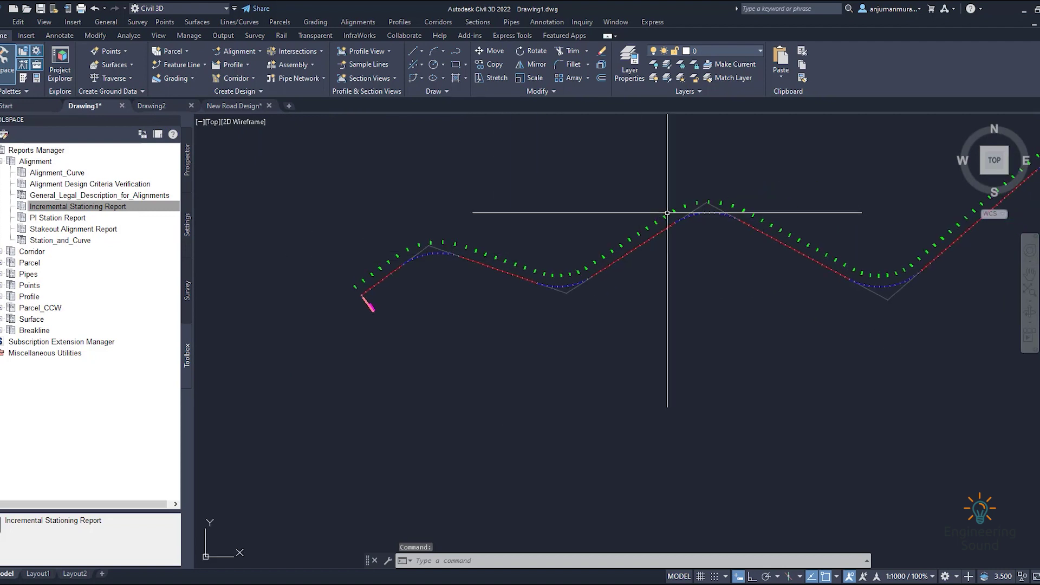
pyautogui.scroll(7, 674, 226)
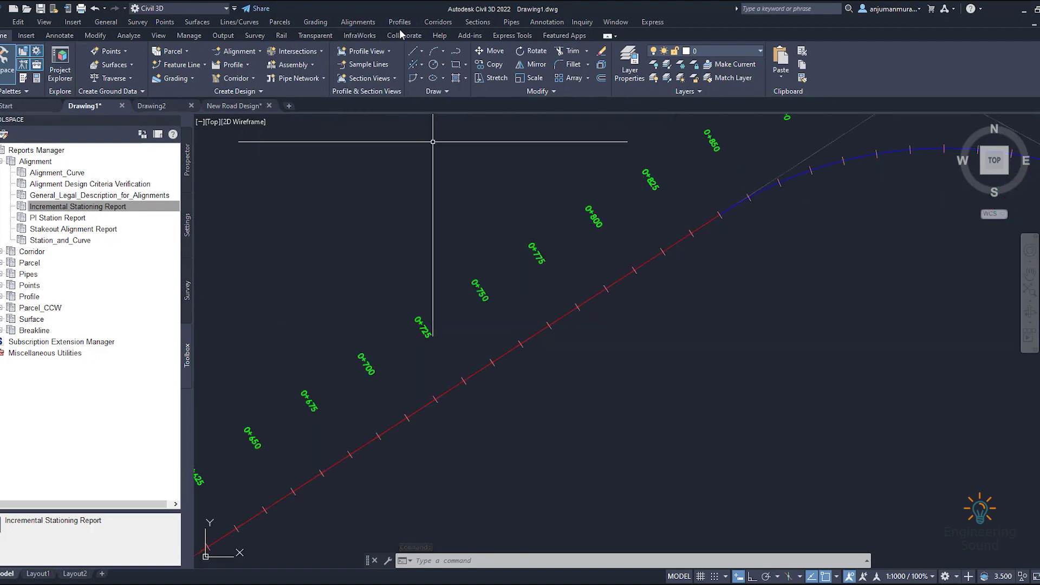
pyautogui.click(358, 23)
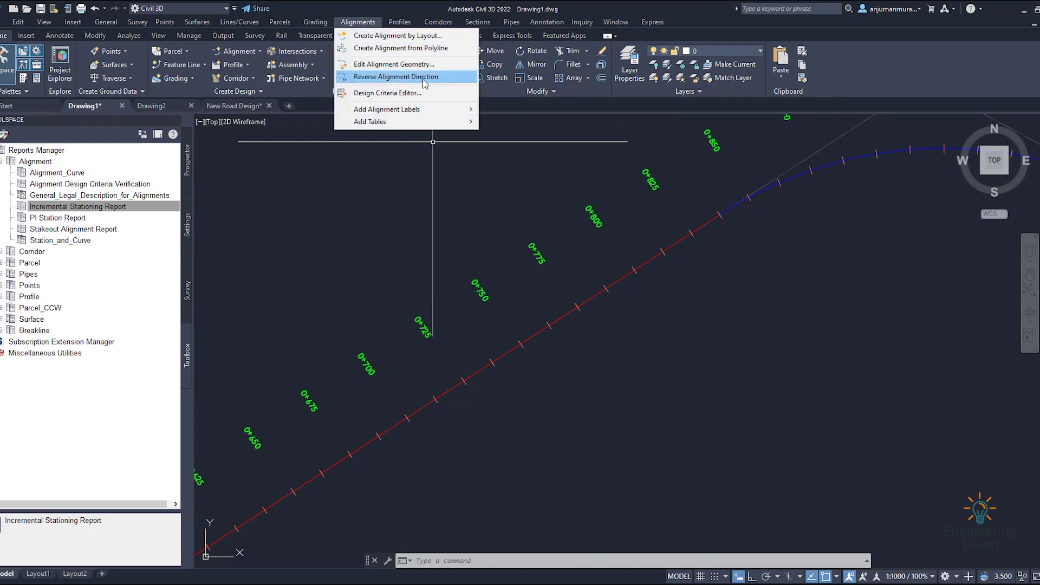
pyautogui.moveTo(401, 109)
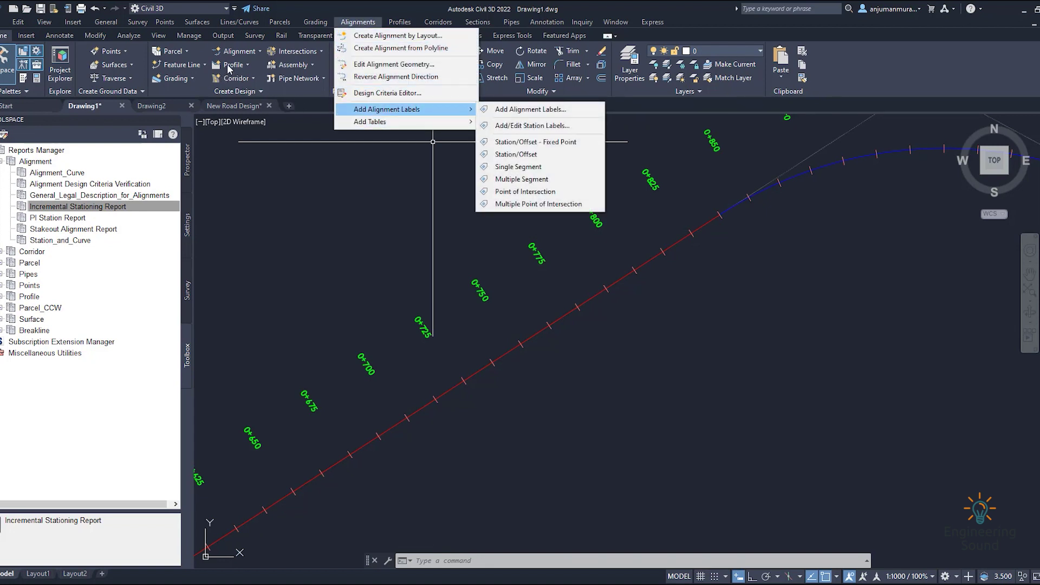
pyautogui.click(252, 54)
pyautogui.click(252, 53)
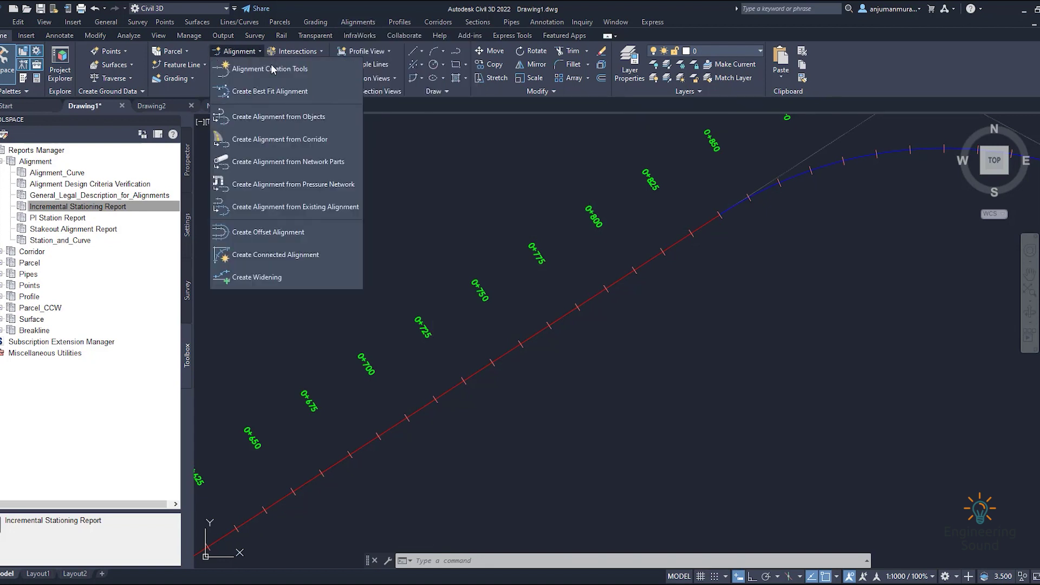
# Create one offset alignment on each side of Alignment 1 at an incremental offset of 3.5 m.
pyautogui.click(266, 233)
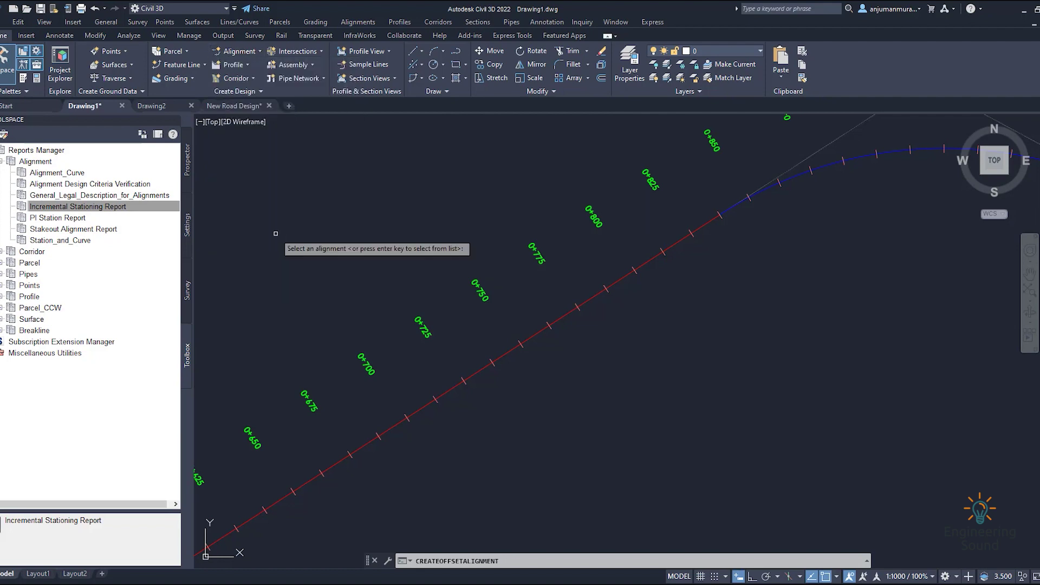
pyautogui.click(590, 301)
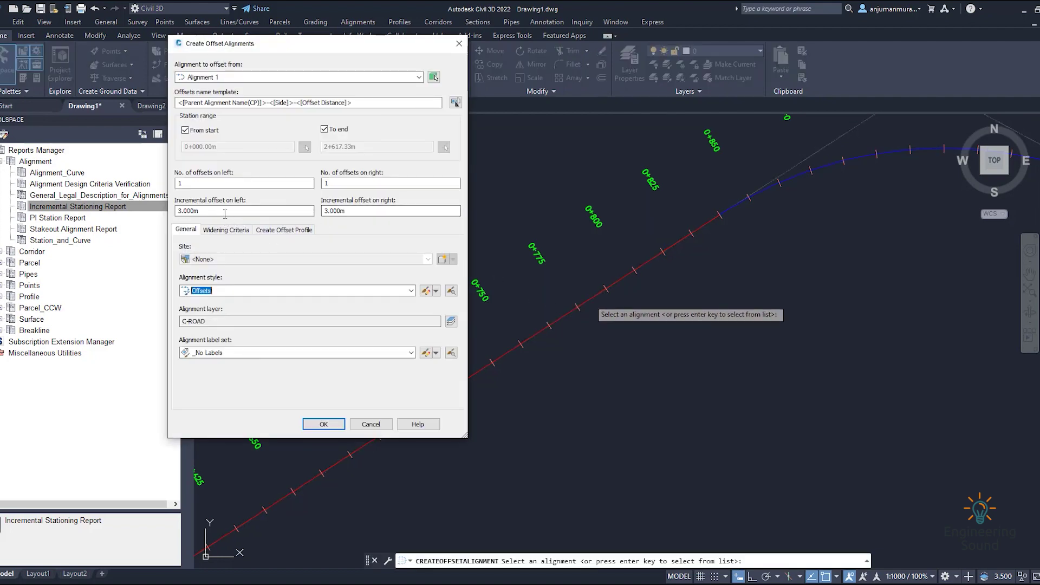
pyautogui.write('3.5')
pyautogui.click(325, 424)
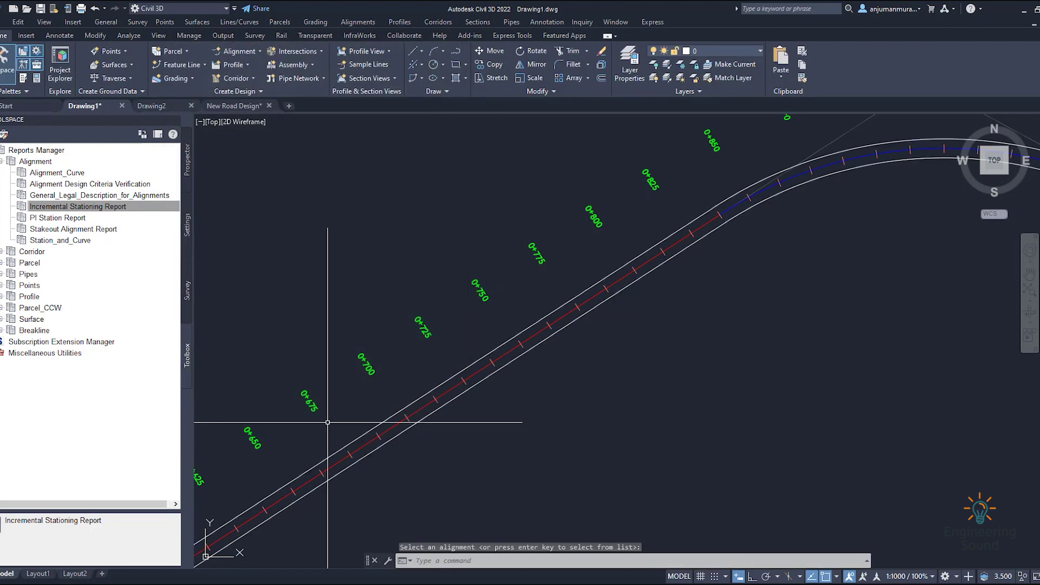
pyautogui.scroll(-5, 594, 291)
pyautogui.moveTo(476, 290); pyautogui.dragTo(697, 302, button='middle')
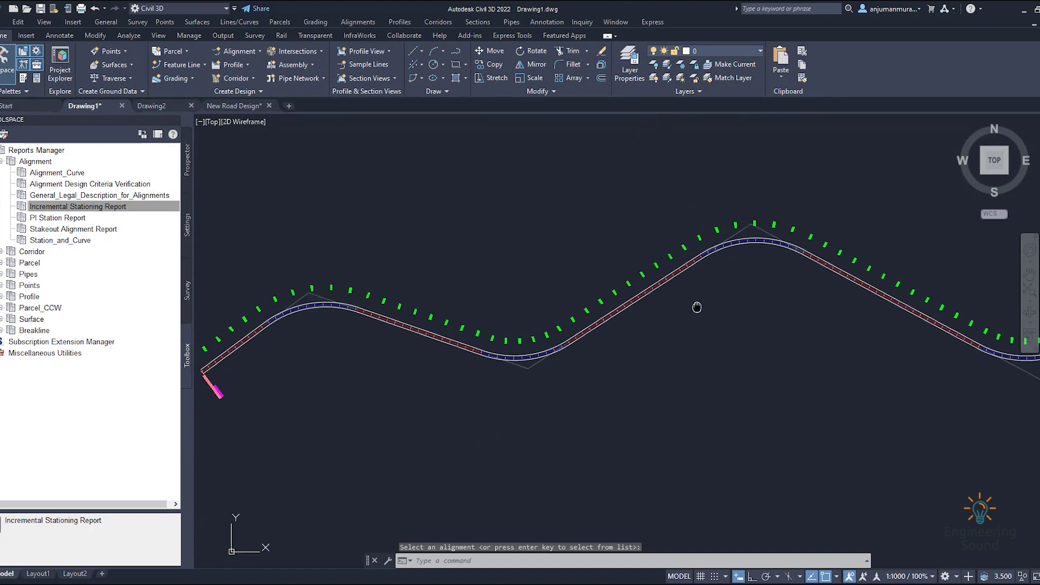
pyautogui.scroll(2, 506, 302)
pyautogui.moveTo(506, 301)
pyautogui.mouseDown(button='middle')
pyautogui.moveTo(397, 329)
pyautogui.moveTo(552, 344)
pyautogui.mouseUp(button='middle')
pyautogui.scroll(2, 359, 318)
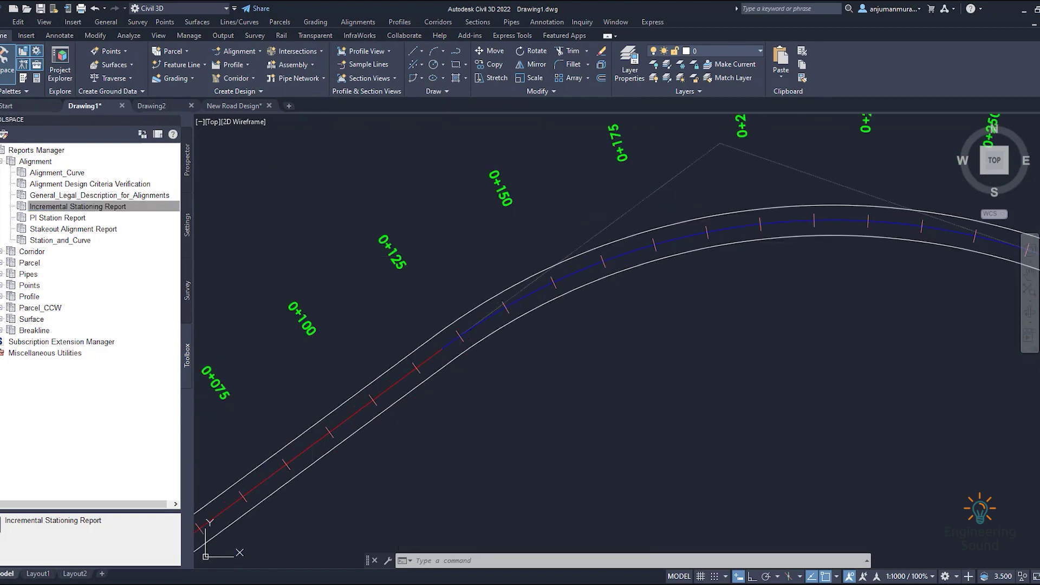
# Save the drawing under the new name "Alignment from object" in the 5-Alignment folder.
pyautogui.click(2, 15)
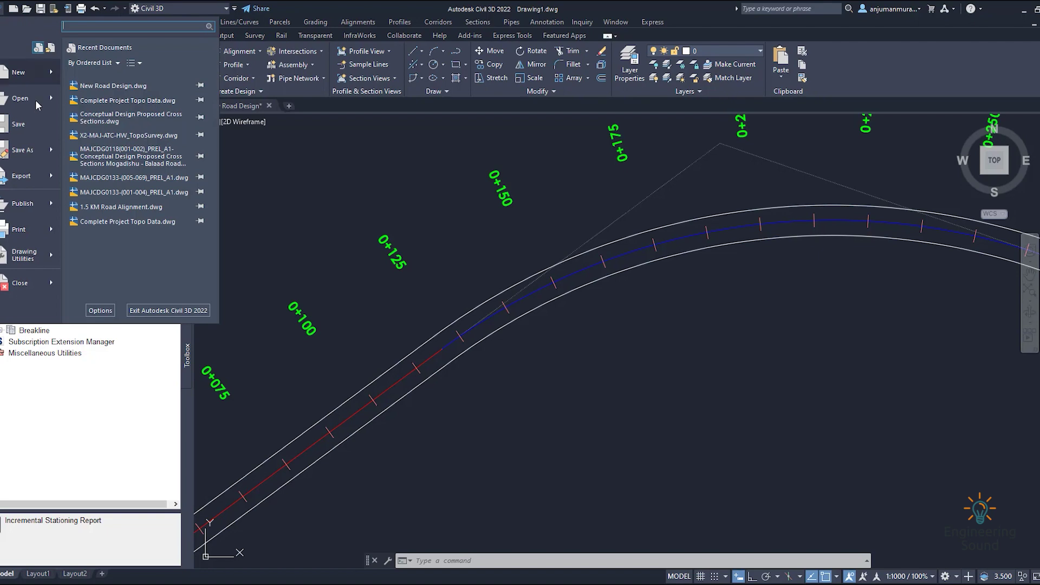
pyautogui.click(22, 150)
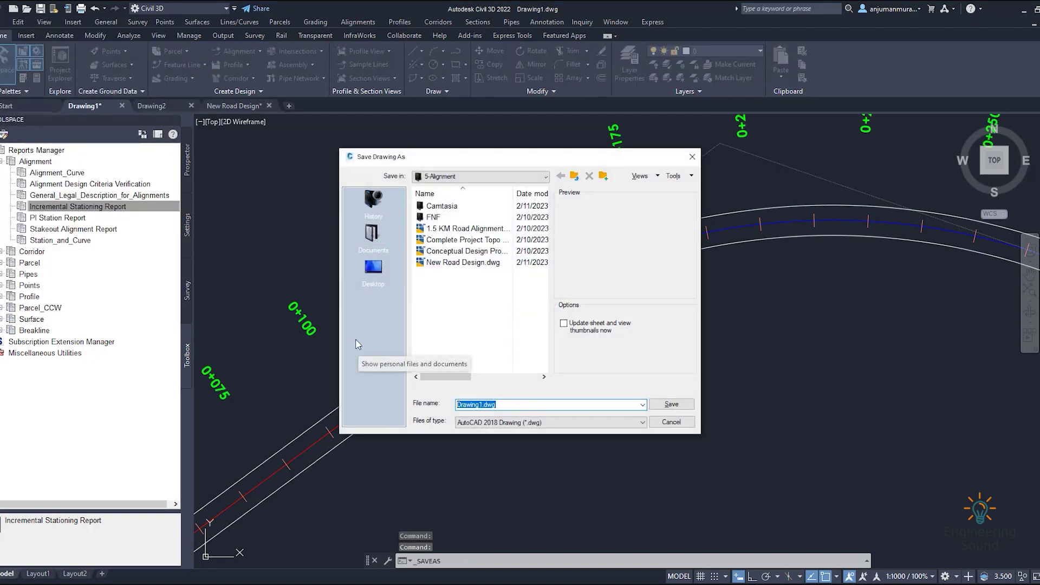
pyautogui.write('O')
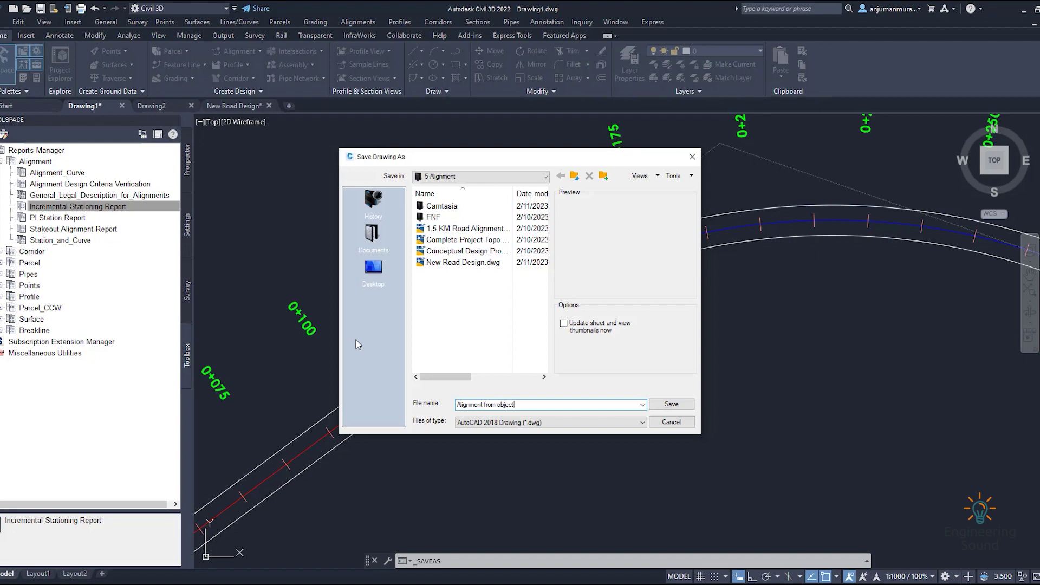
pyautogui.click(671, 404)
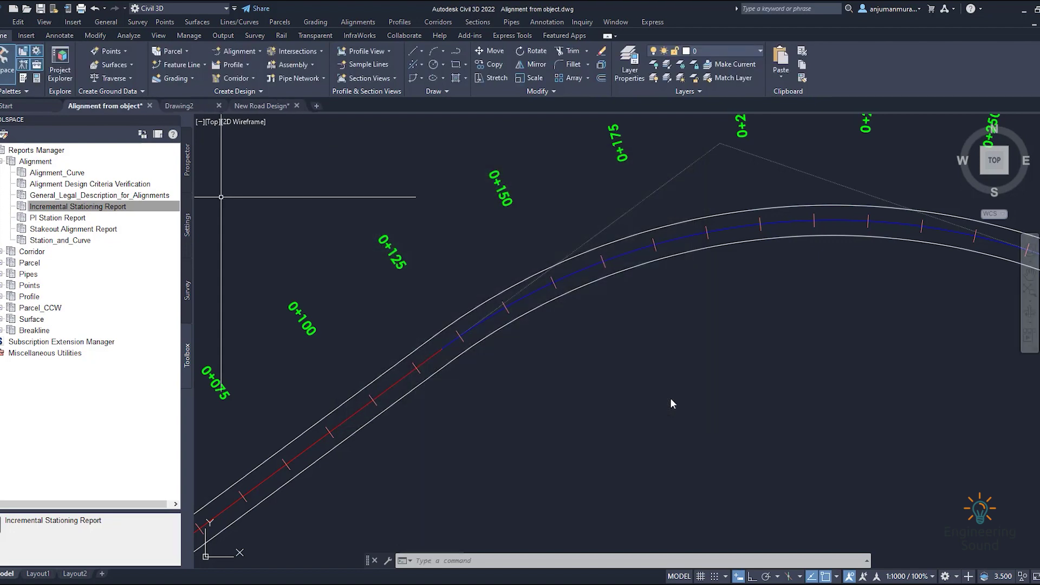
# Create another offset alignment on each side of Alignment 1 at an incremental offset of 7 m.
pyautogui.scroll(-4, 344, 244)
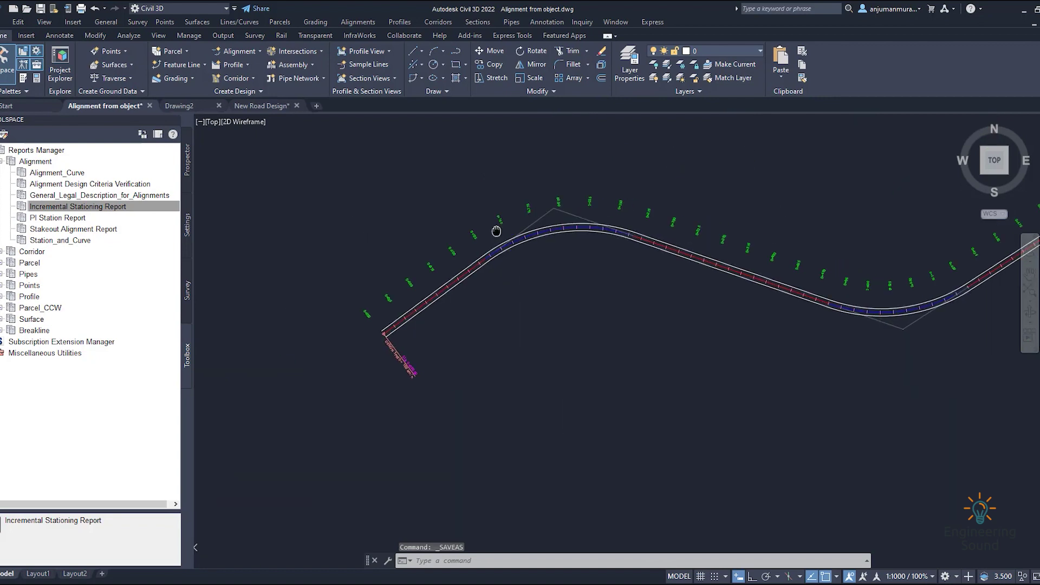
pyautogui.moveTo(416, 219); pyautogui.dragTo(558, 204, button='middle')
pyautogui.scroll(2, 535, 191)
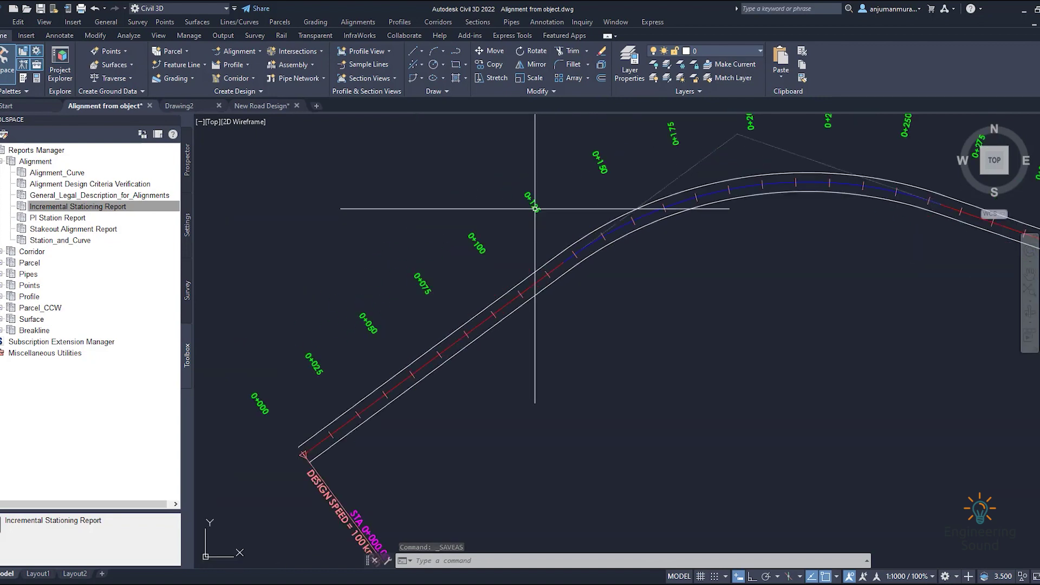
pyautogui.scroll(-3, 596, 351)
pyautogui.scroll(8, 488, 330)
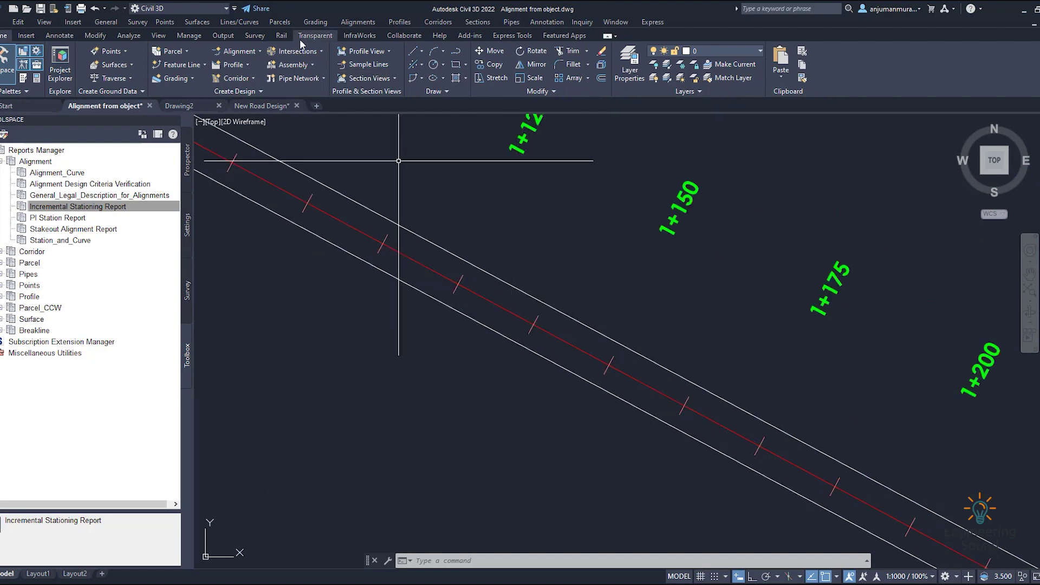
pyautogui.click(238, 51)
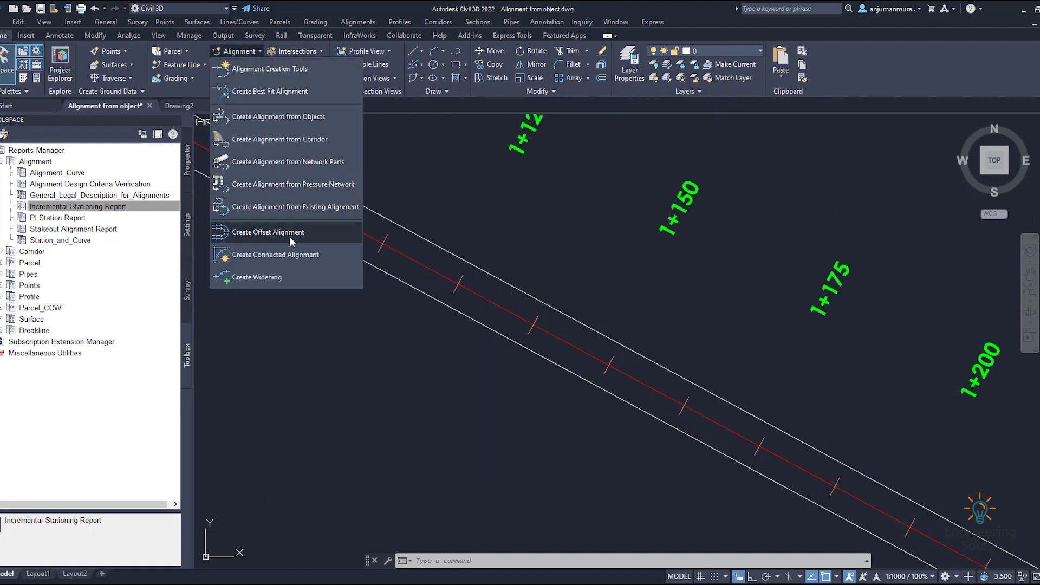
pyautogui.click(272, 232)
pyautogui.click(455, 286)
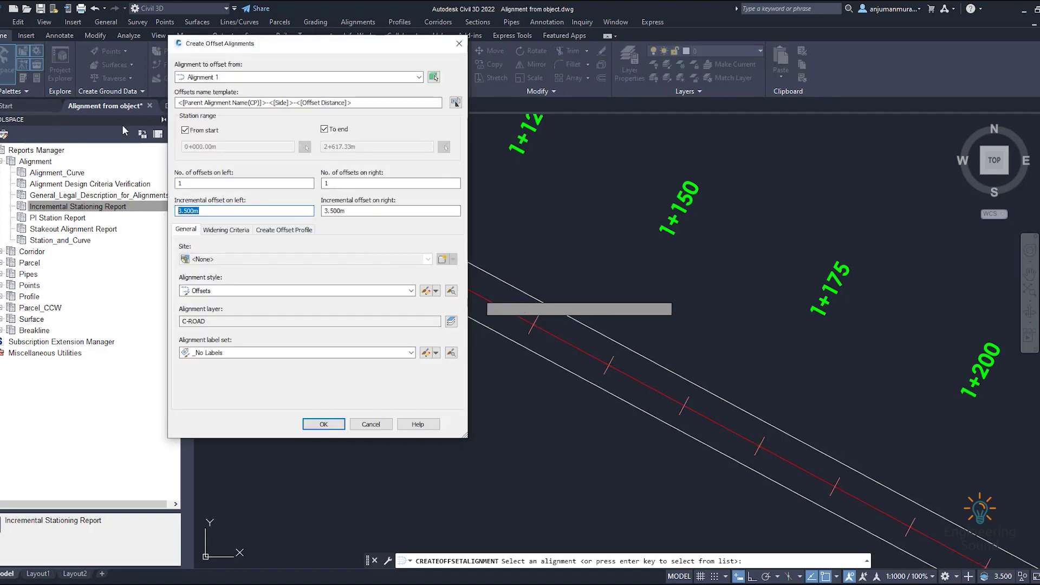
pyautogui.write('77')
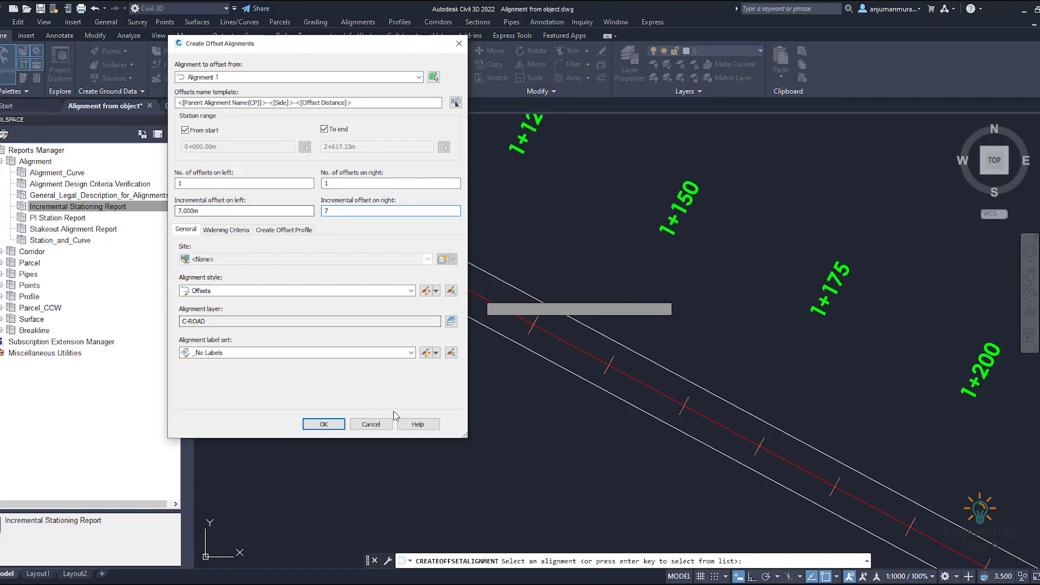
pyautogui.click(324, 424)
# Examine the offset alignments on both sides of the centreline, close up and over the whole road.
pyautogui.scroll(-8, 477, 328)
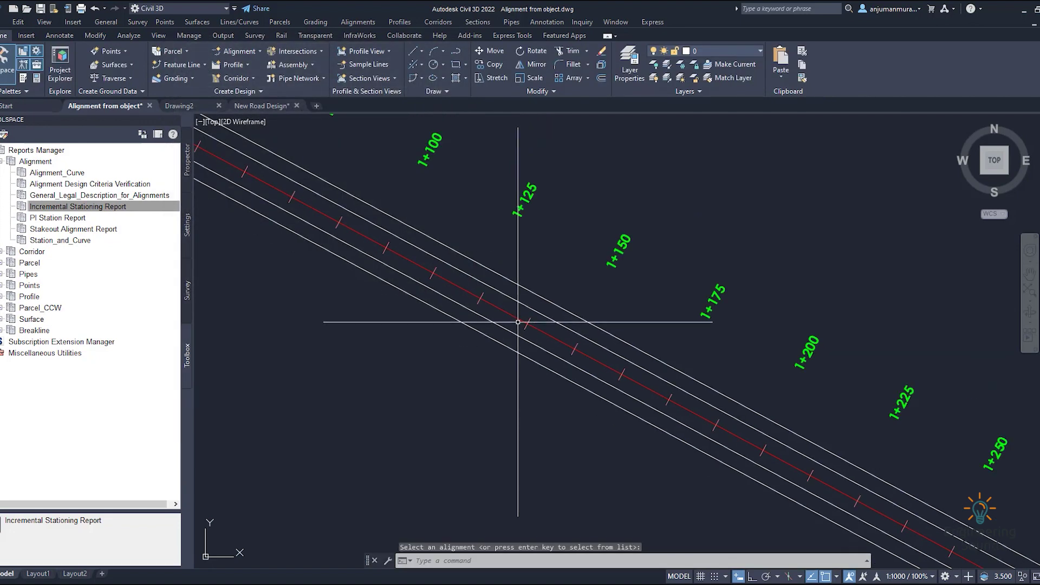
pyautogui.scroll(10, 539, 325)
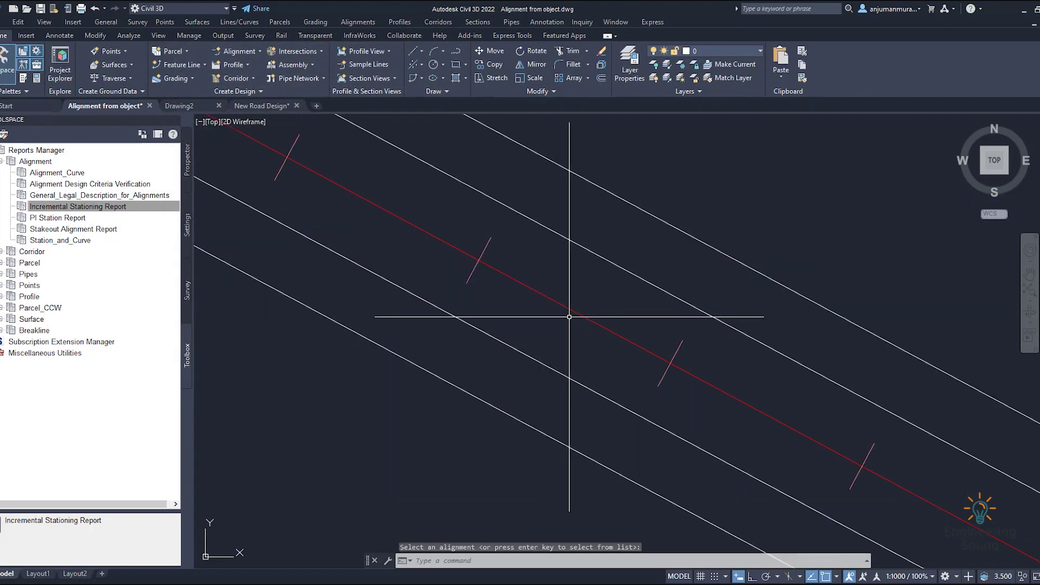
pyautogui.scroll(-4, 564, 327)
pyautogui.scroll(-5, 582, 322)
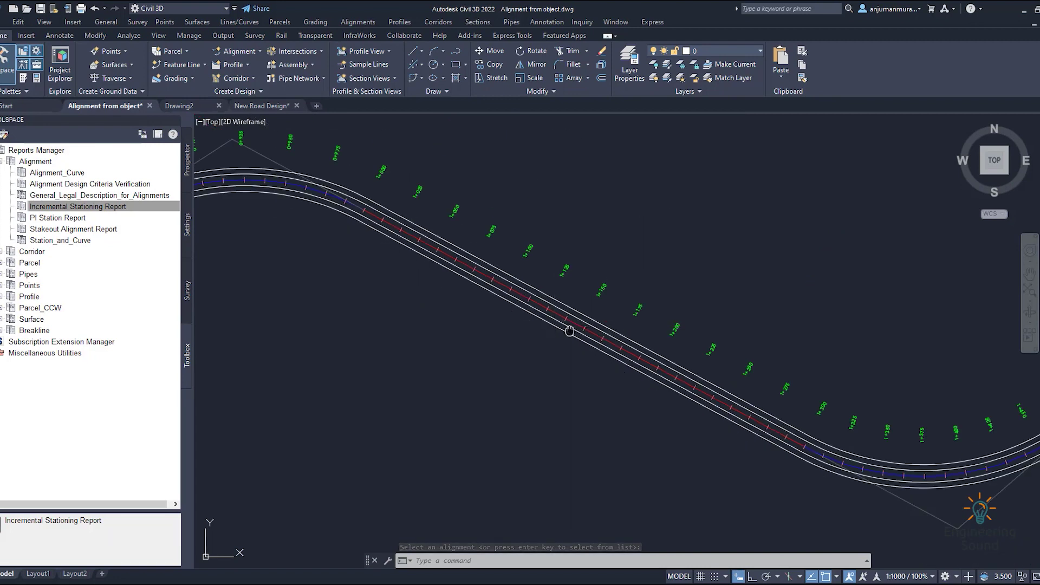
pyautogui.scroll(4, 567, 330)
pyautogui.scroll(-4, 589, 310)
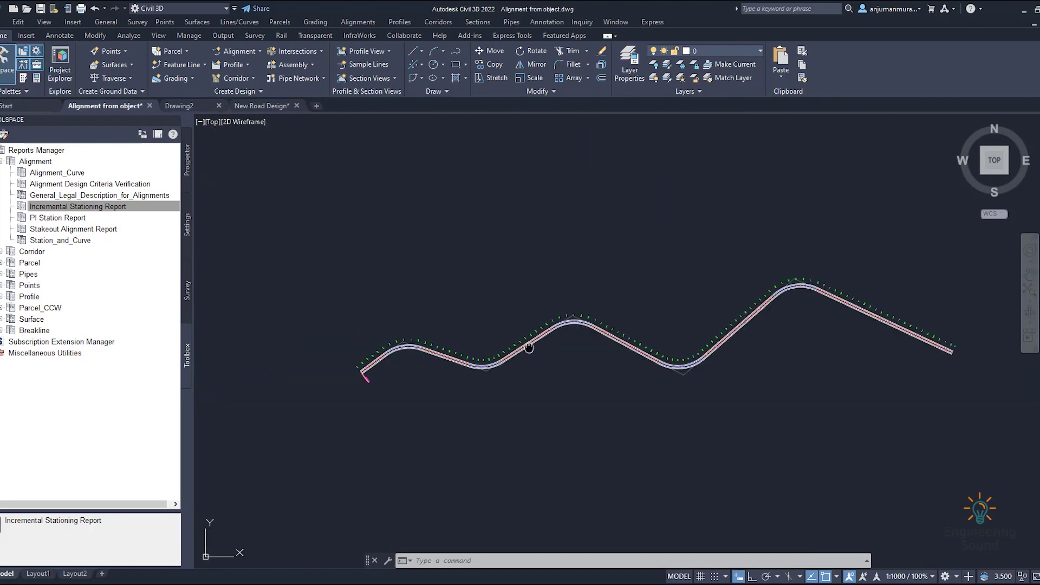
pyautogui.scroll(2, 690, 369)
pyautogui.scroll(-2, 551, 318)
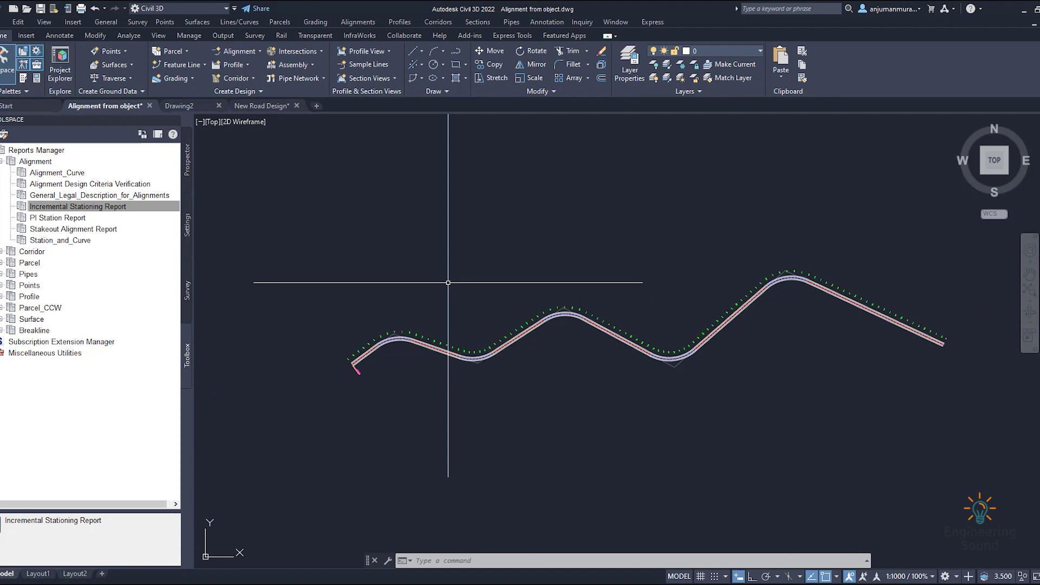